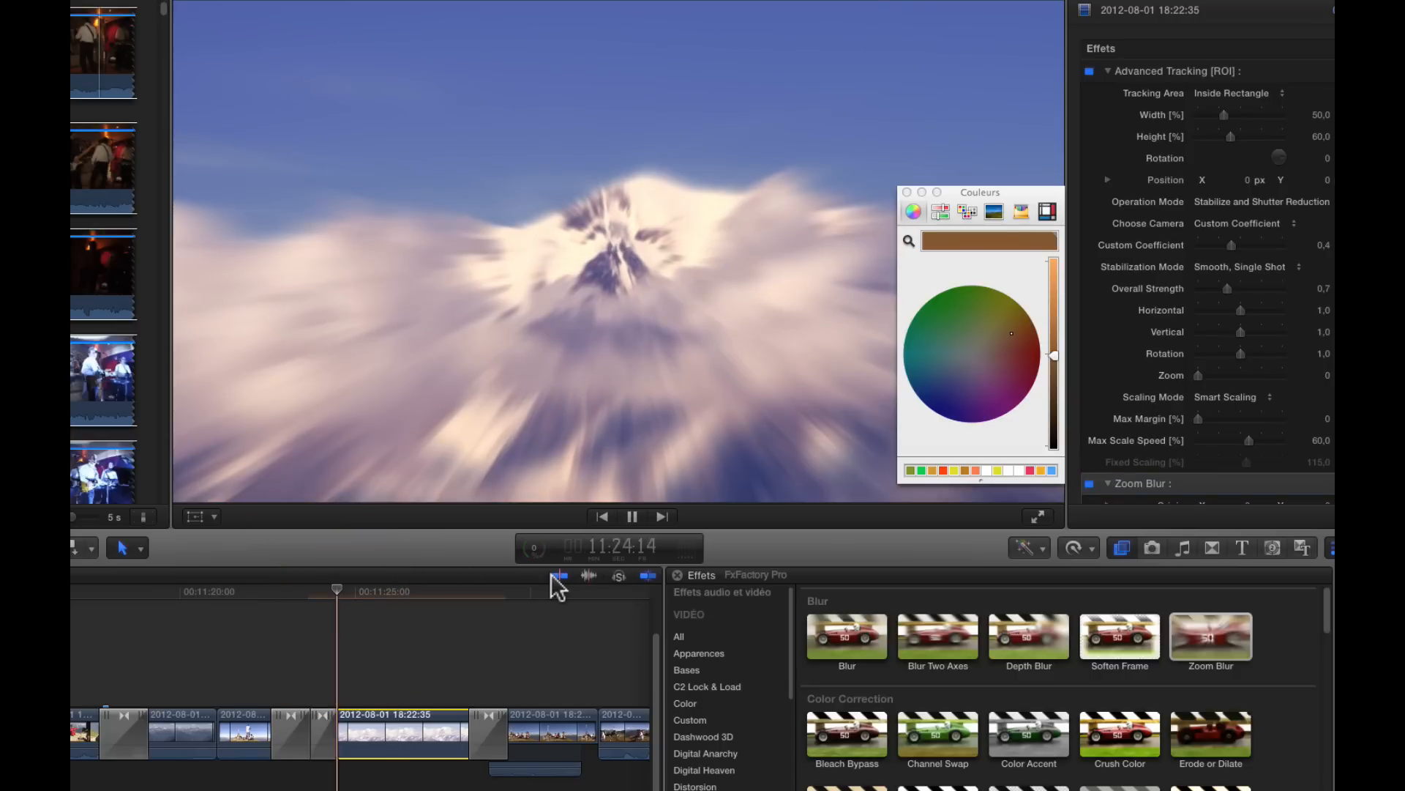
Pause playback, dismiss the color picker and move the Zoom Blur origin onto the snowy mountain's summit in the viewer.
key(space)
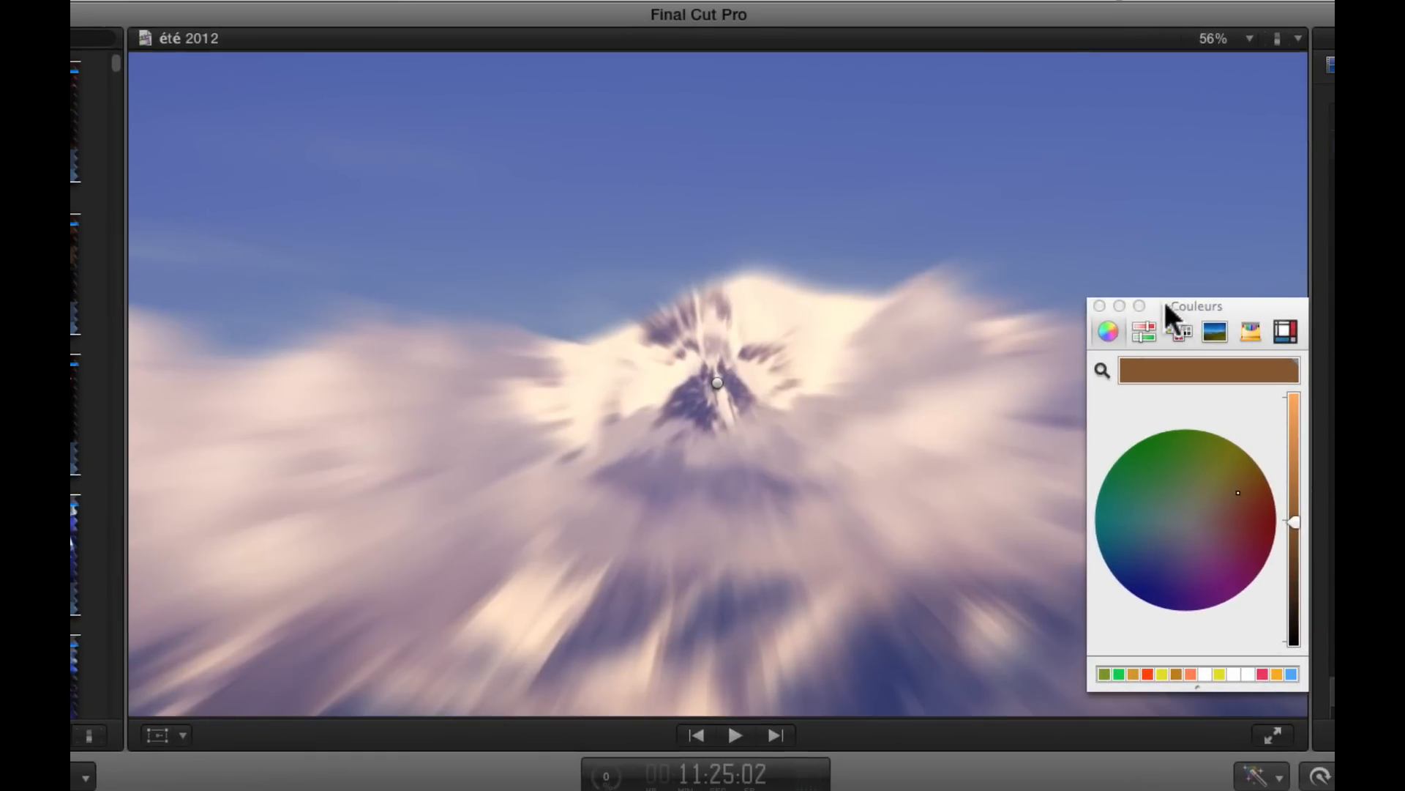
click(1100, 307)
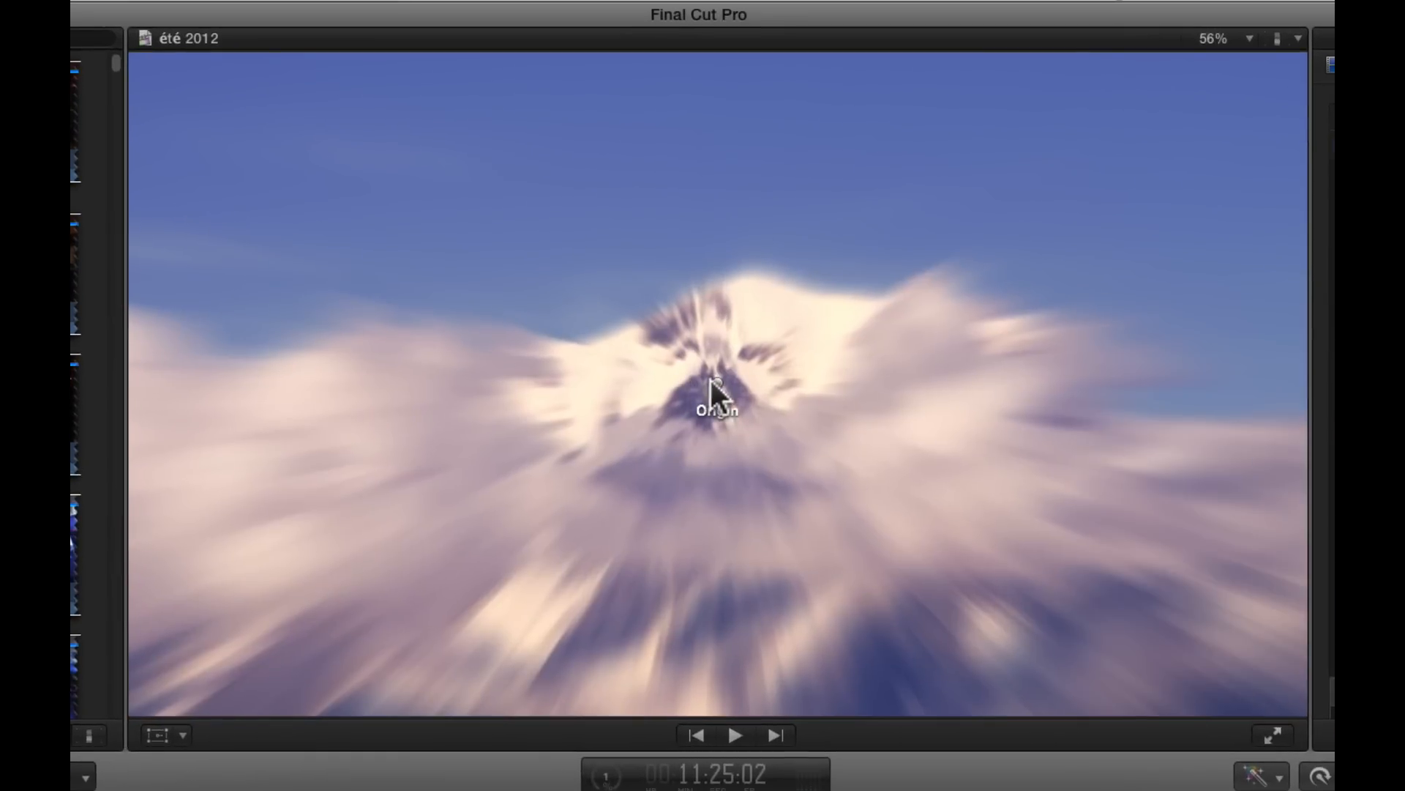
drag(710, 380, 750, 291)
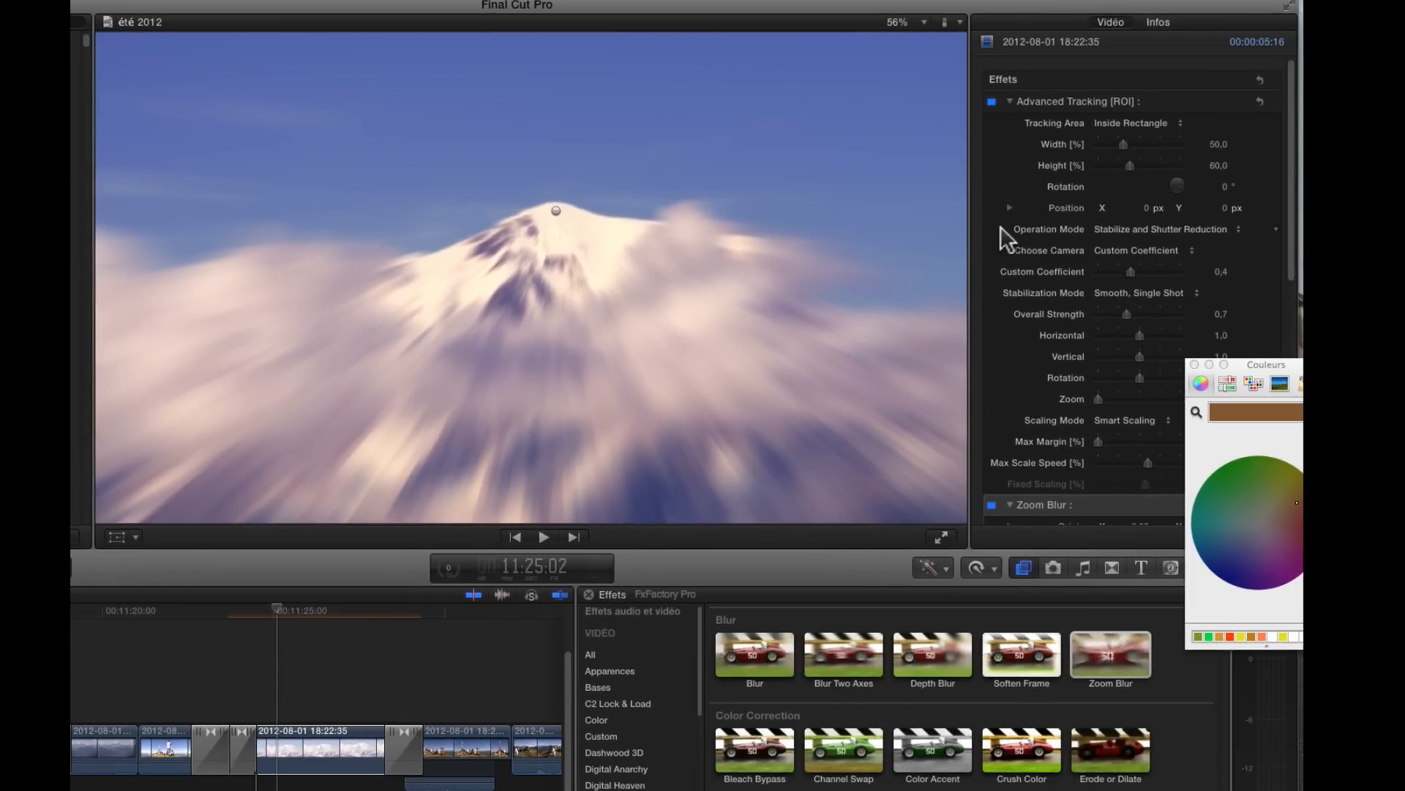
Keyframe the Zoom Blur amount on the mountain clip so it falls from 23.93% at the clip's start to 0%.
click(1011, 101)
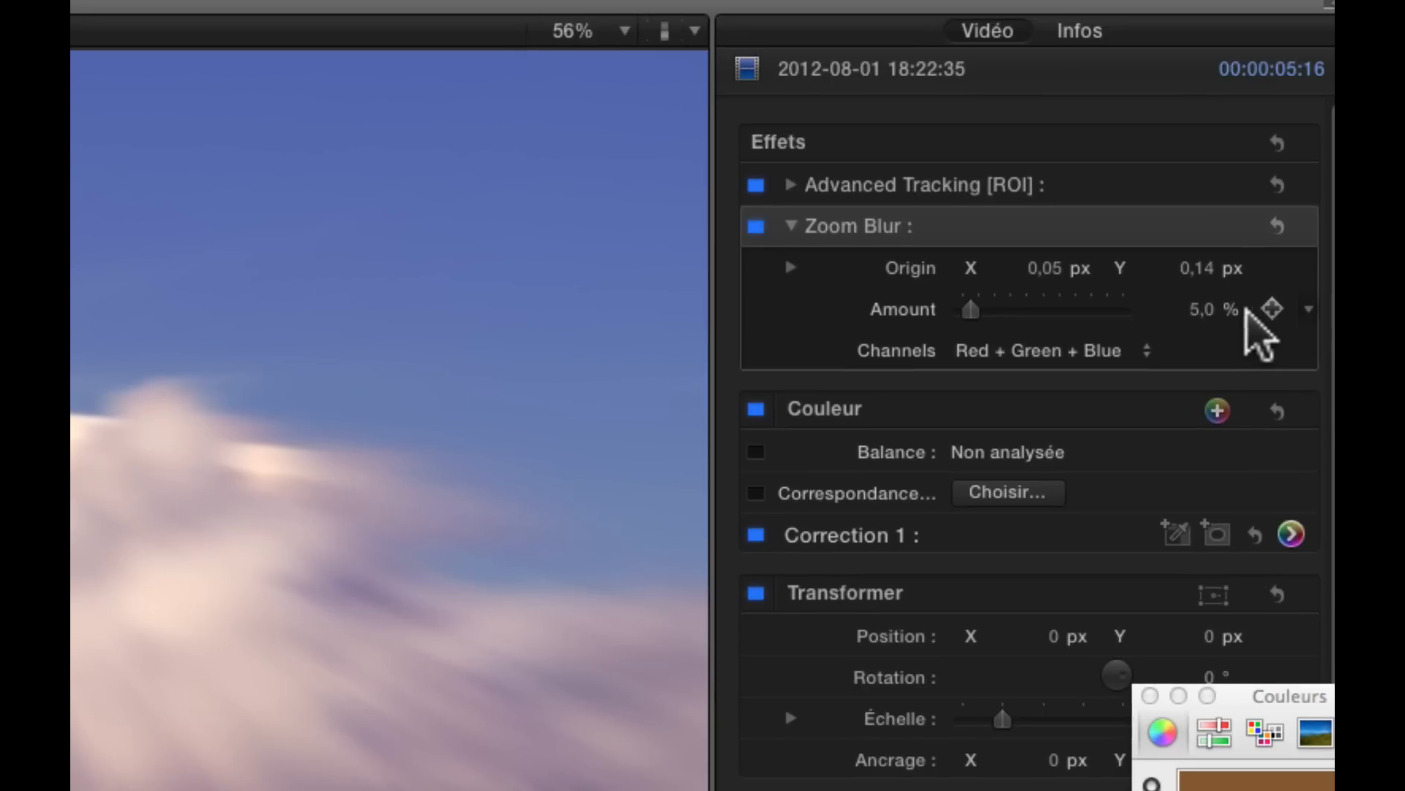
drag(963, 309, 958, 309)
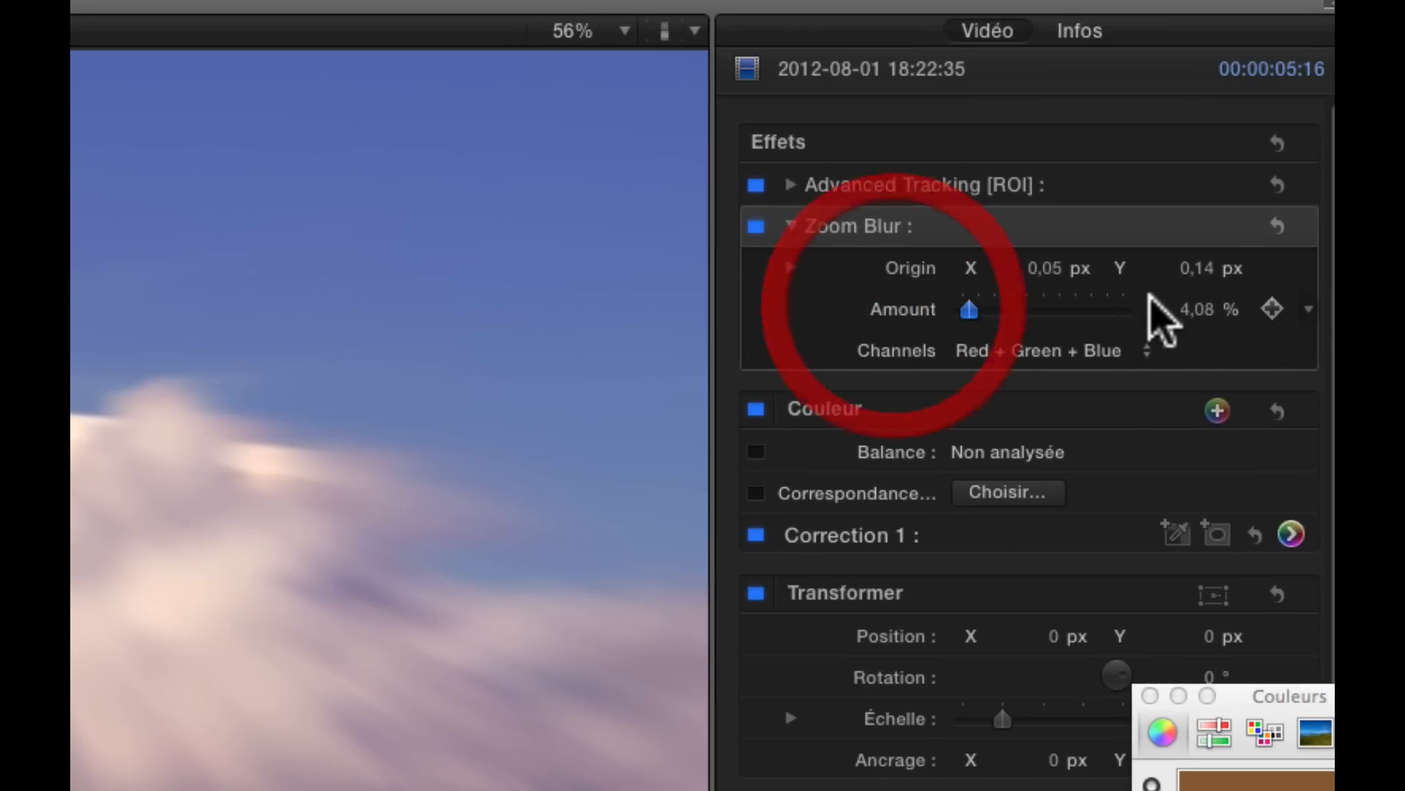
click(1271, 310)
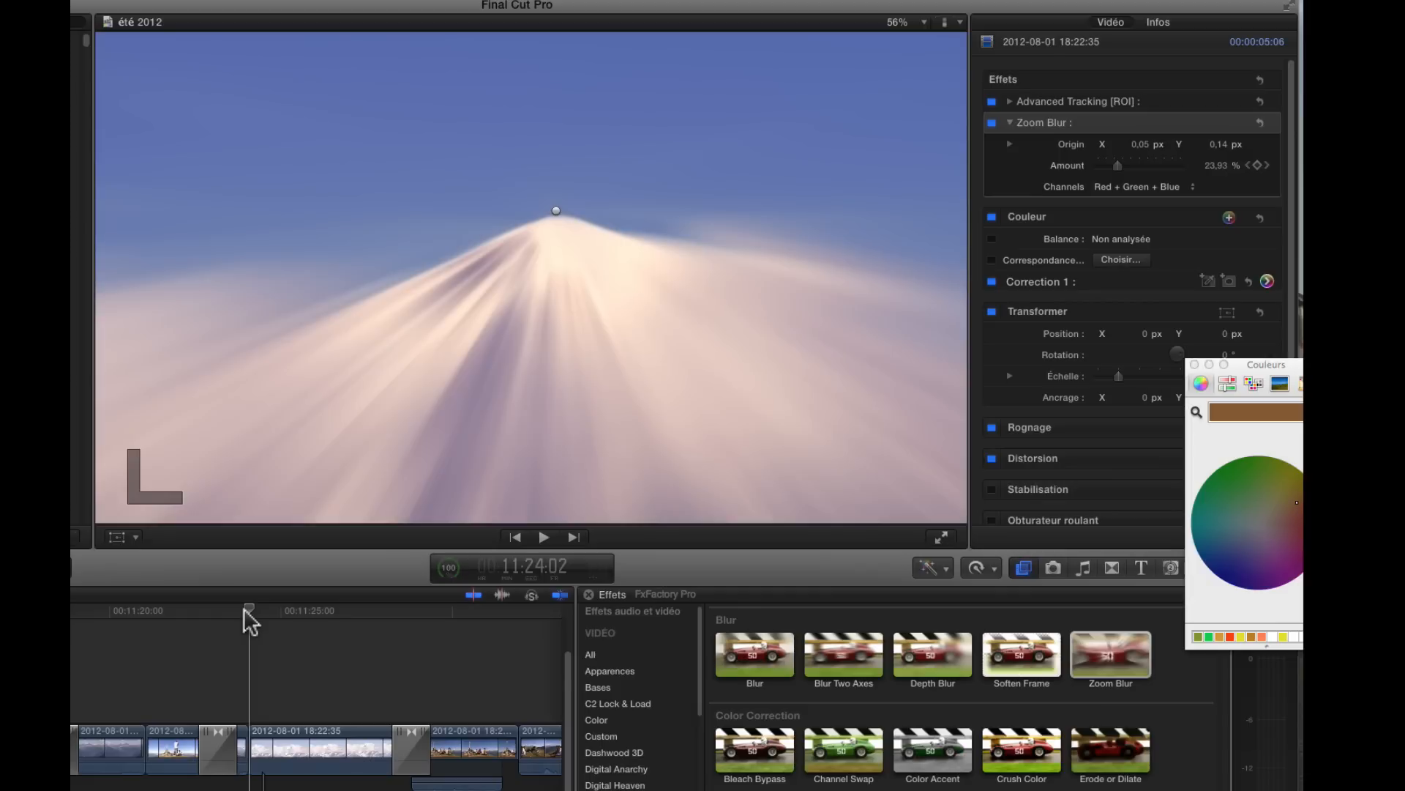
Play the mountain clip from its start twice to check the animated zoom blur.
key(space)
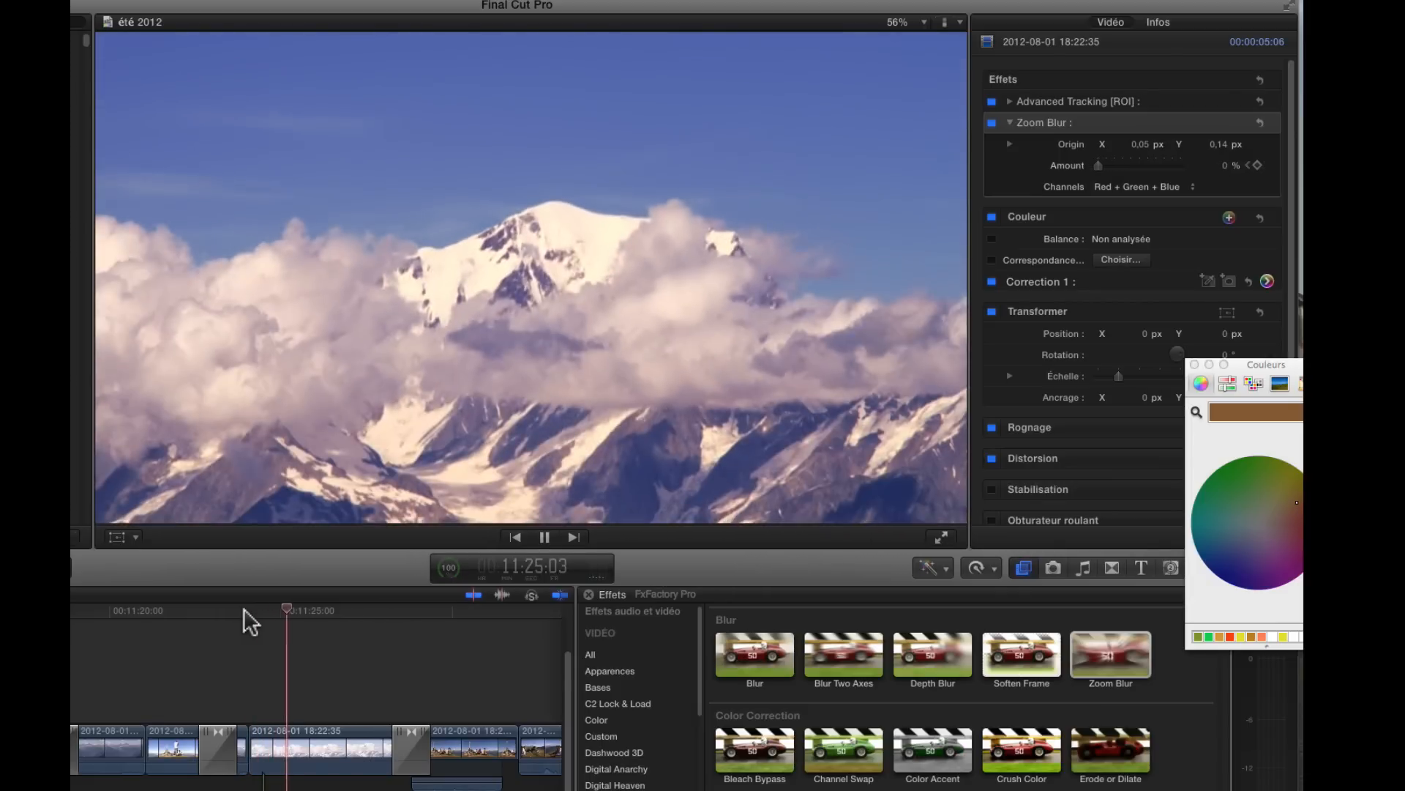
key(space)
click(255, 610)
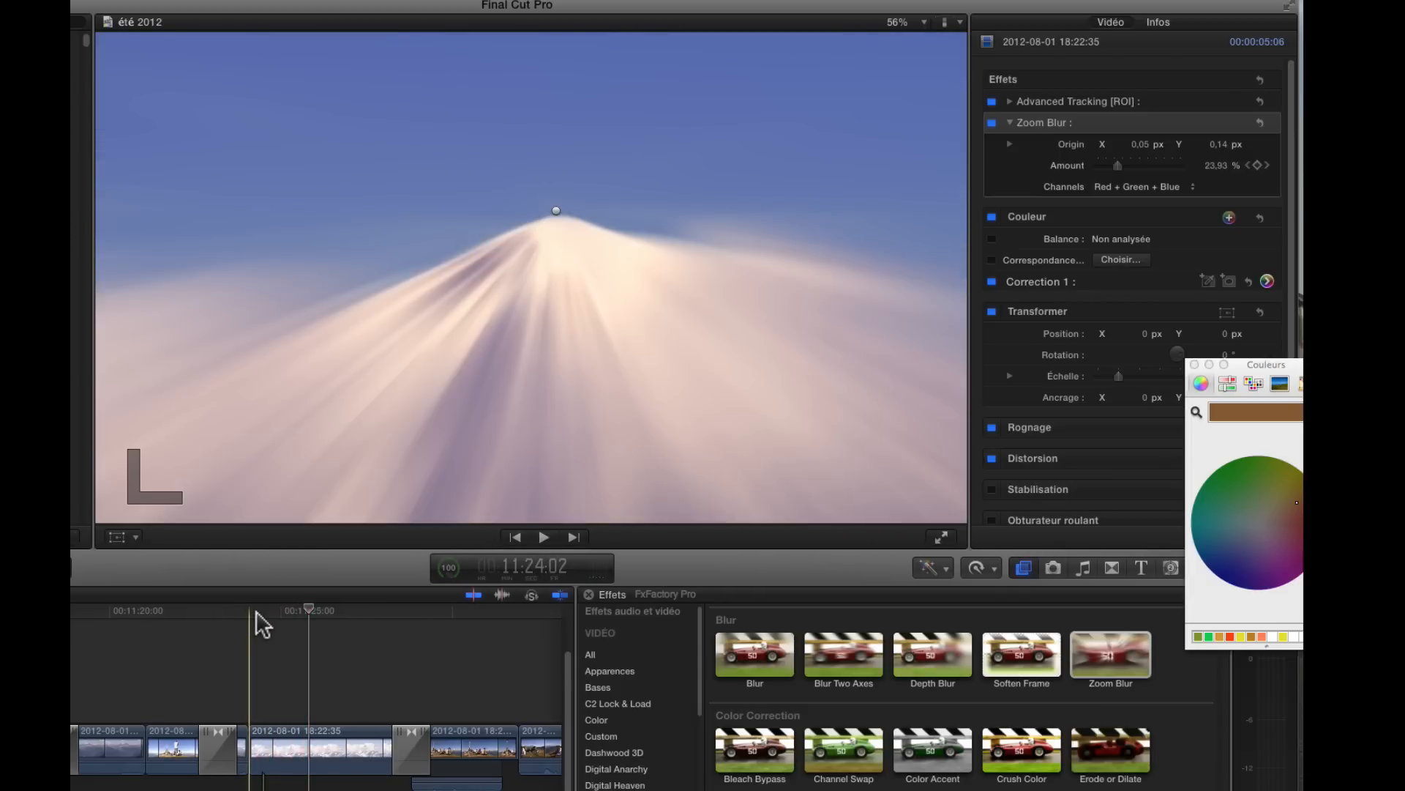
key(space)
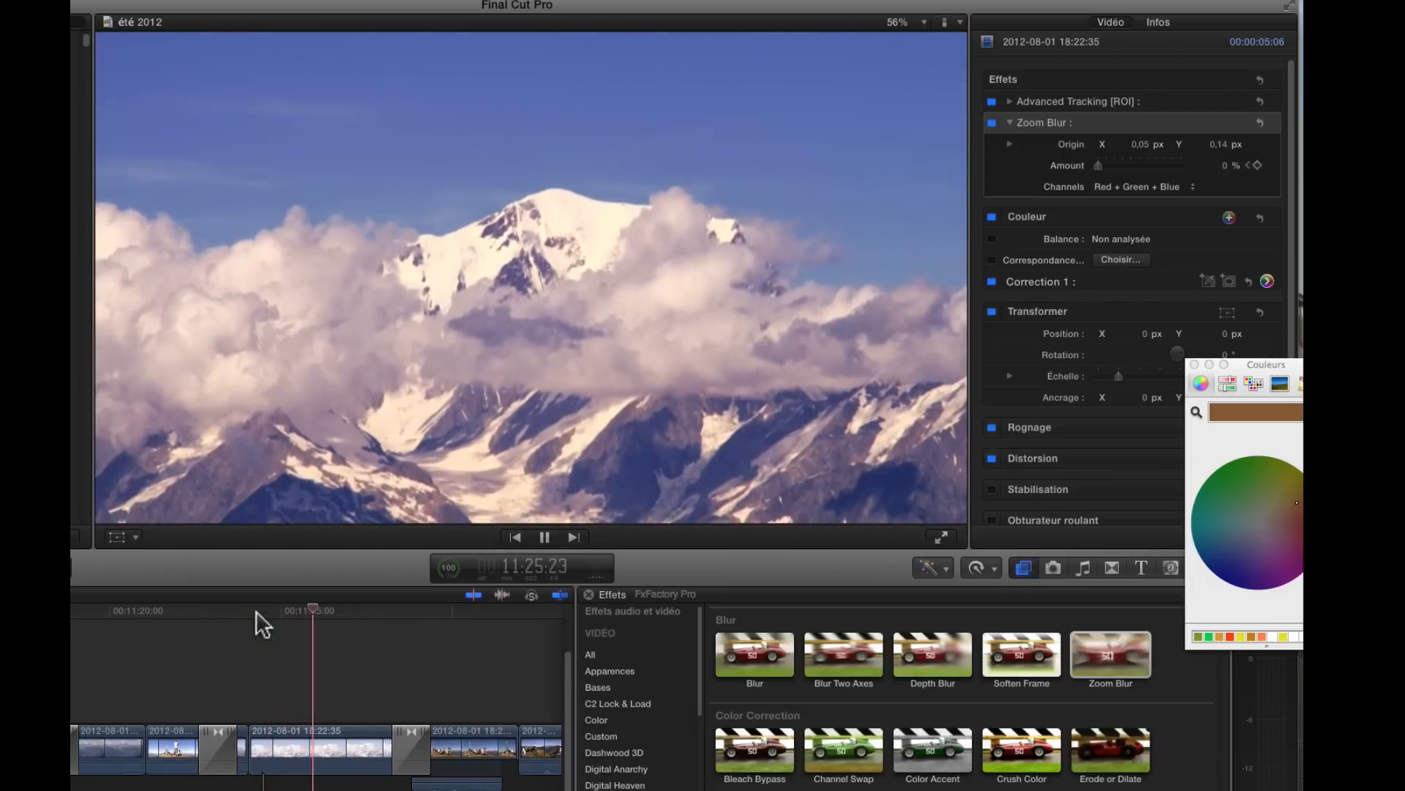
key(space)
Delete the Edge Dissolve transition at the end of the mountain clip.
click(404, 749)
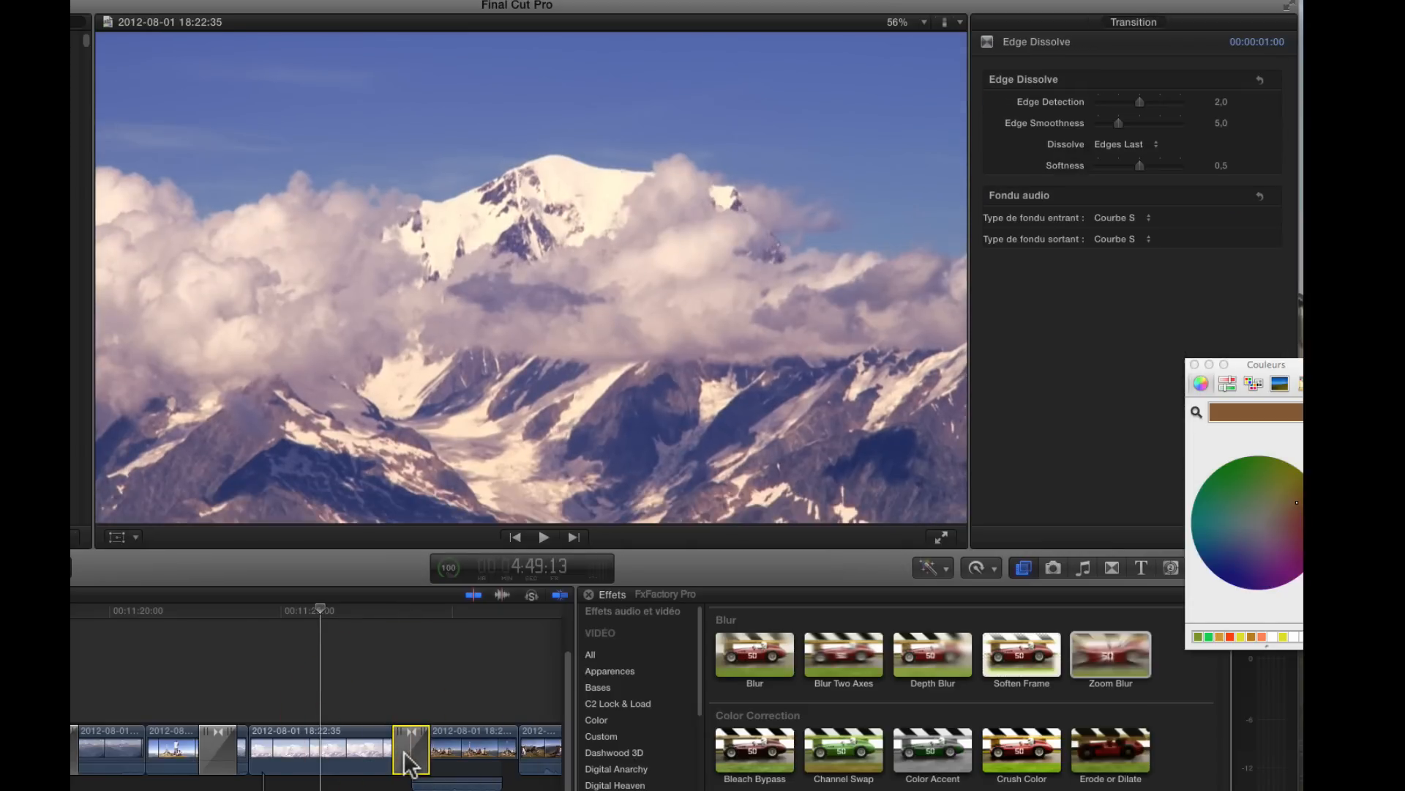
key(Delete)
click(459, 611)
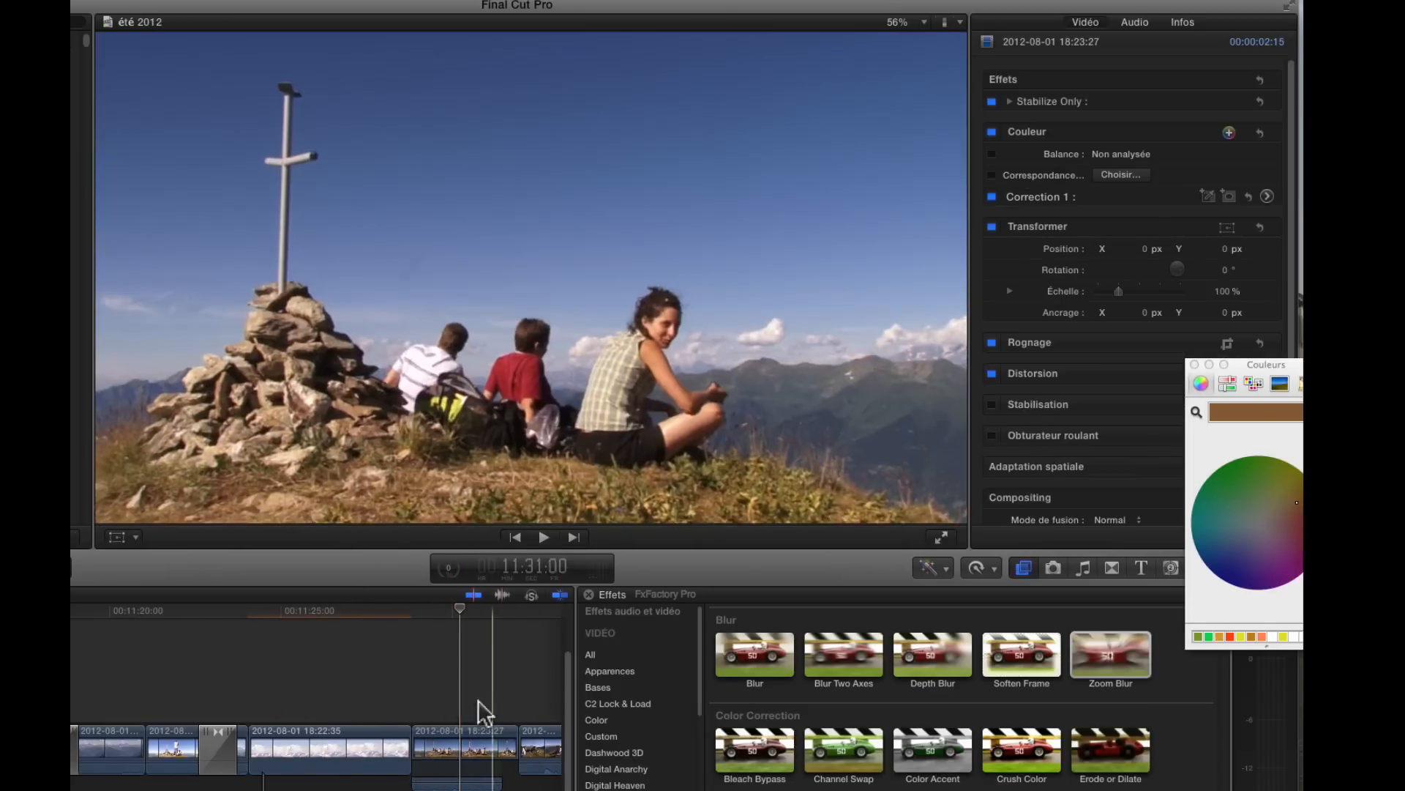
click(463, 730)
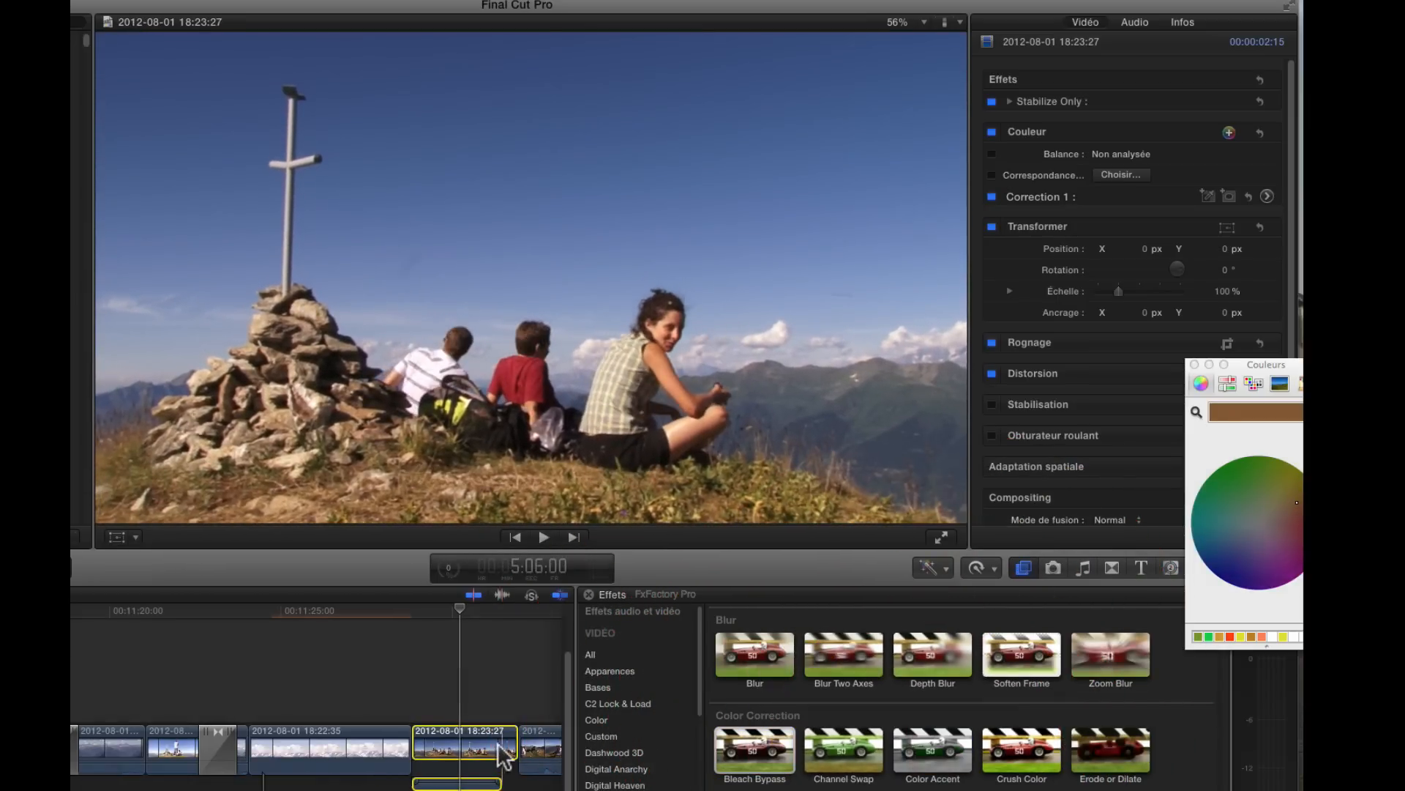
double_click(926, 762)
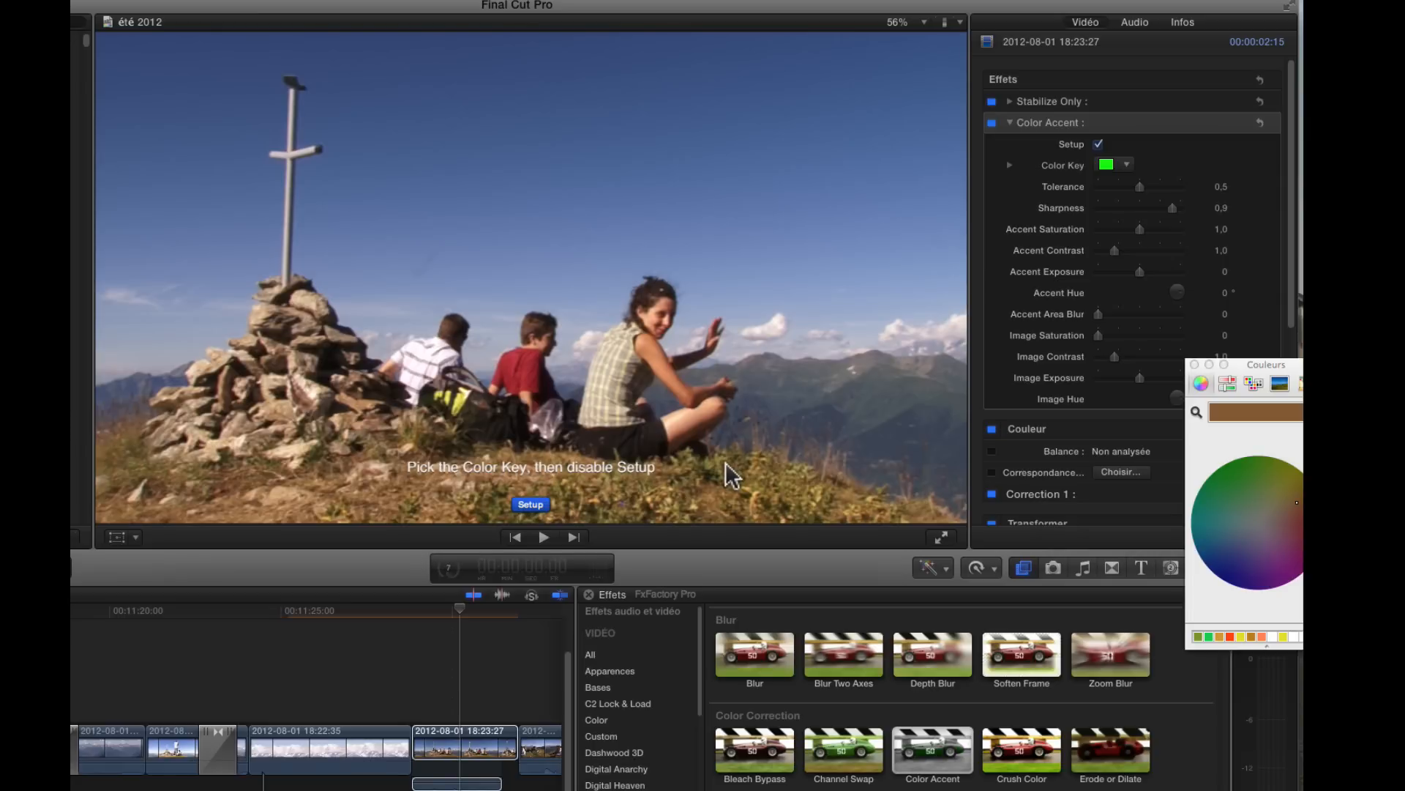
Sample the boy's red shirt as the Color Accent color key and disable Setup.
drag(1242, 363, 1078, 262)
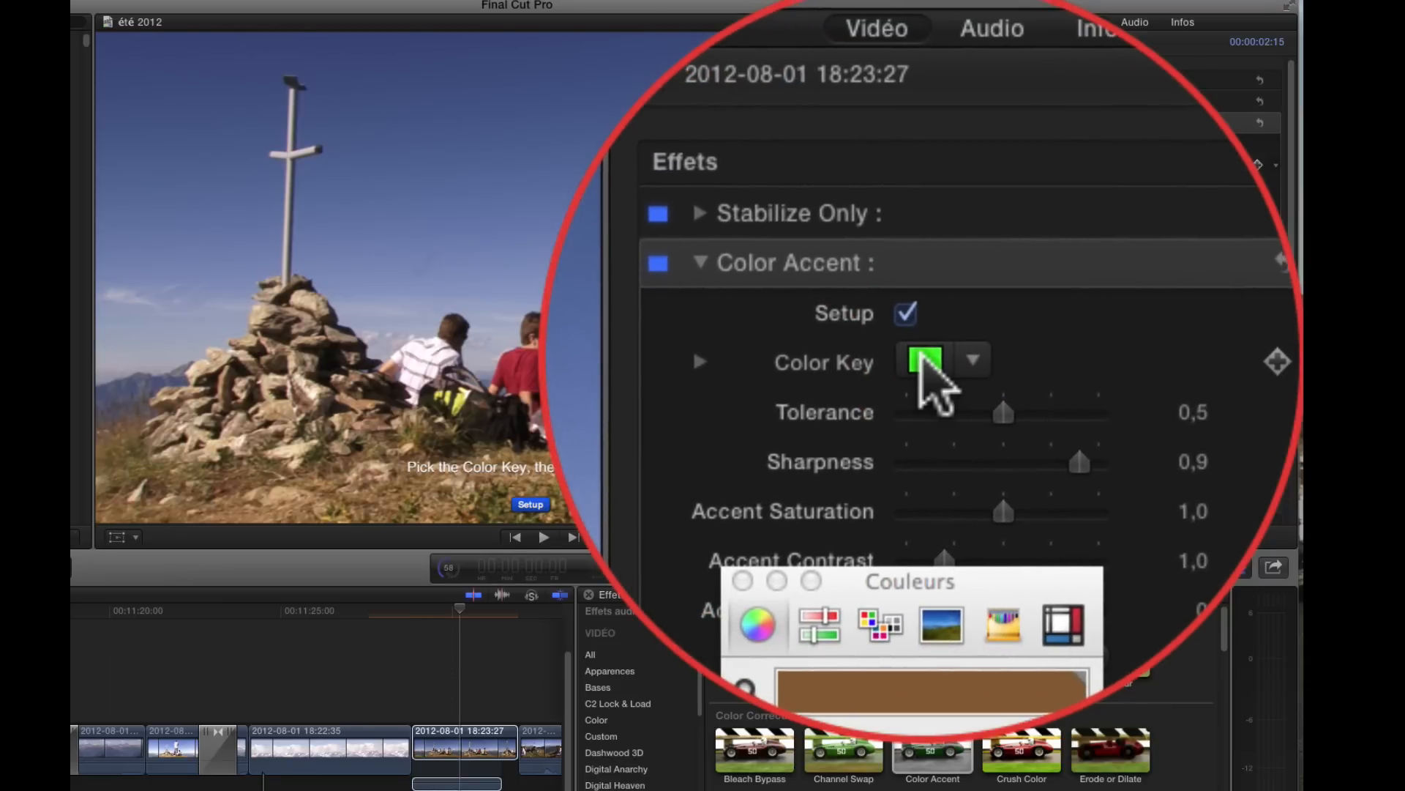
click(923, 359)
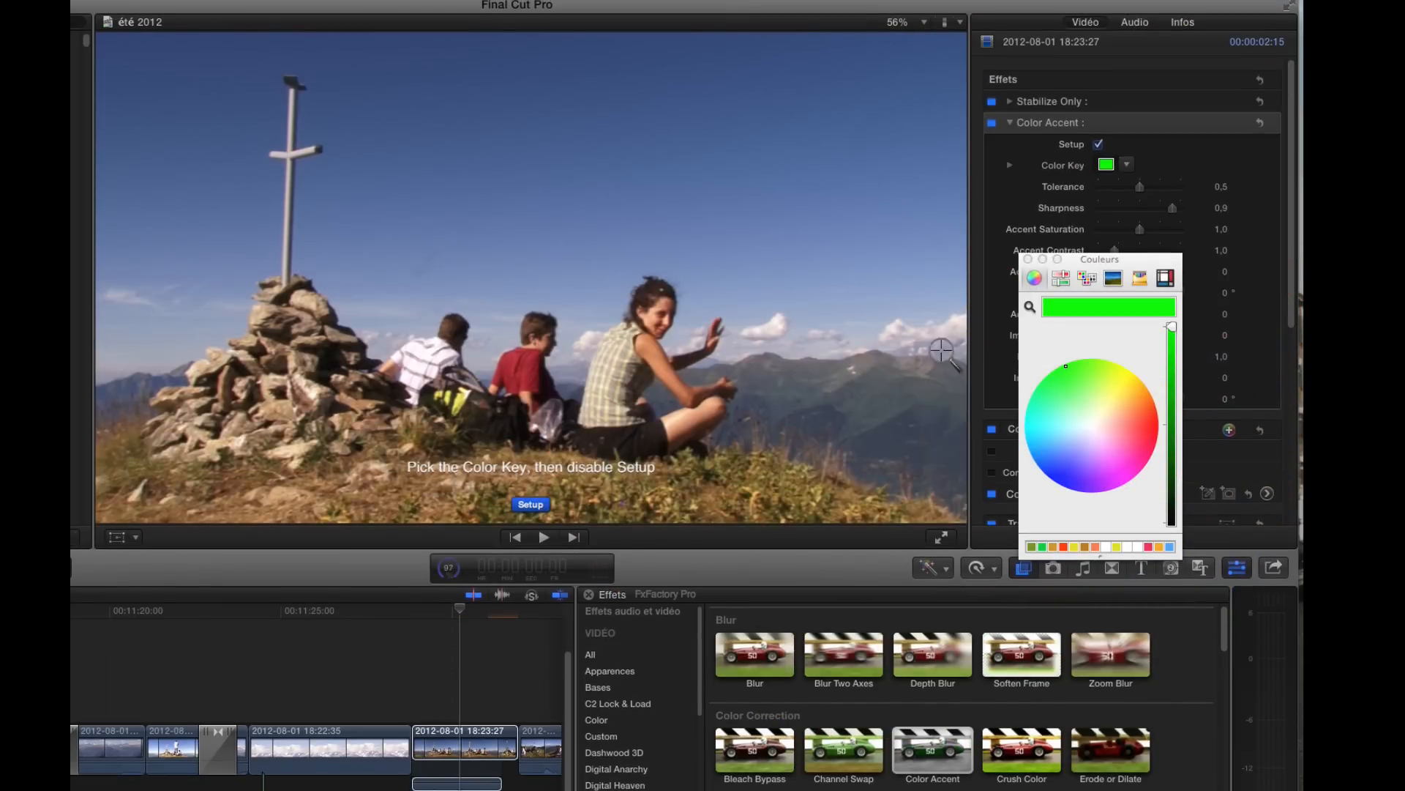
click(521, 377)
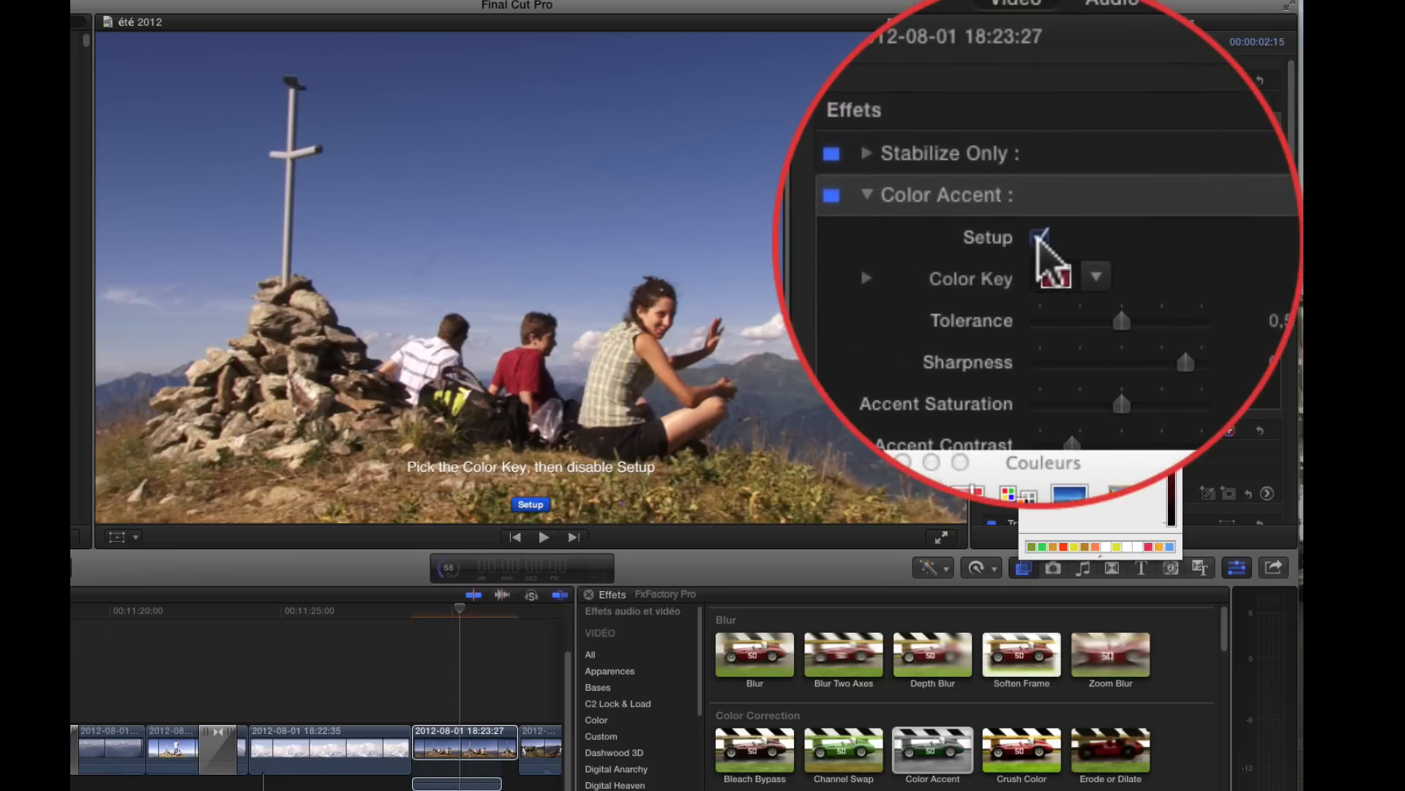
click(1040, 239)
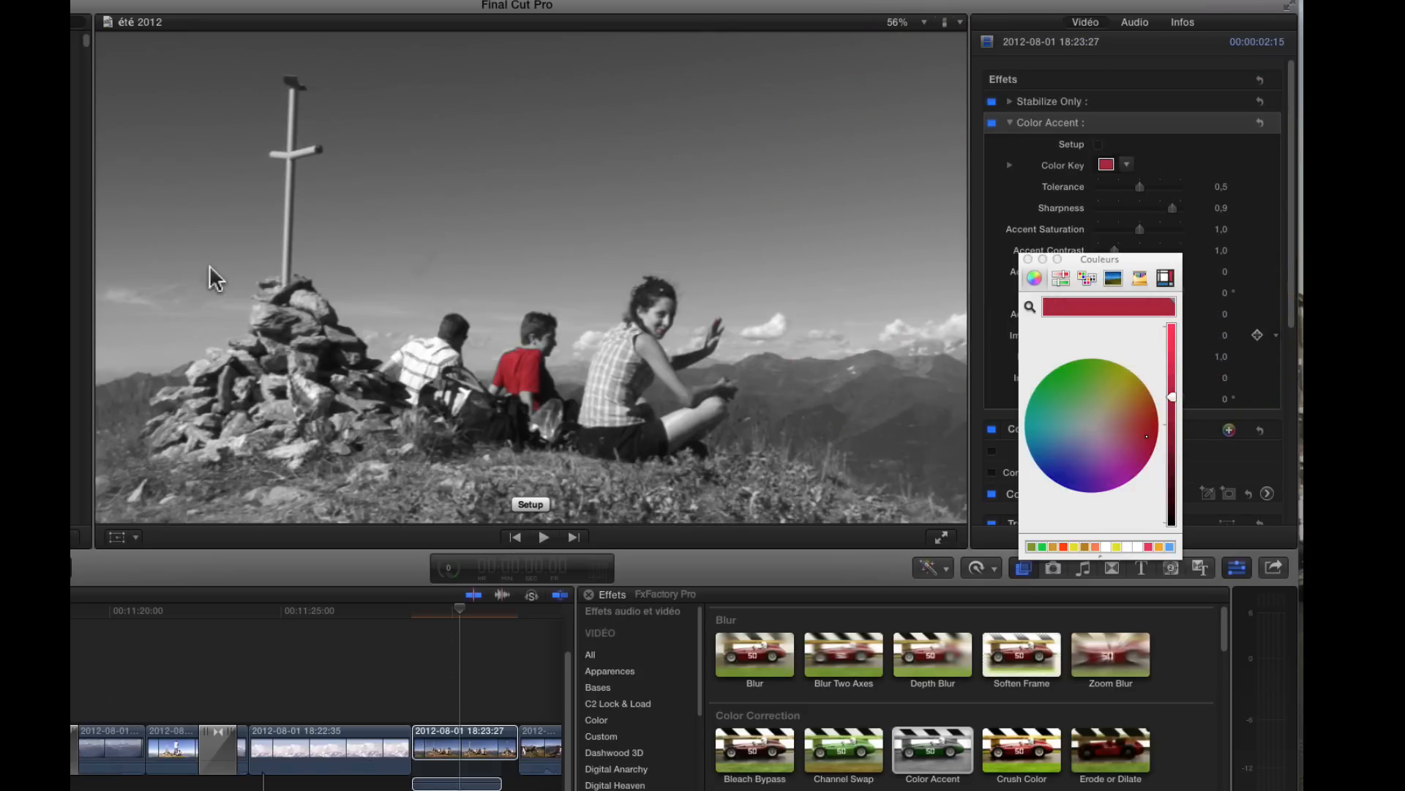
Set Color Accent's Tolerance to 0.54, Sharpness to 0.75, Accent Saturation to 1.11, Accent Contrast to 0.97 and Accent Hue to -147°.
drag(1148, 267, 1247, 455)
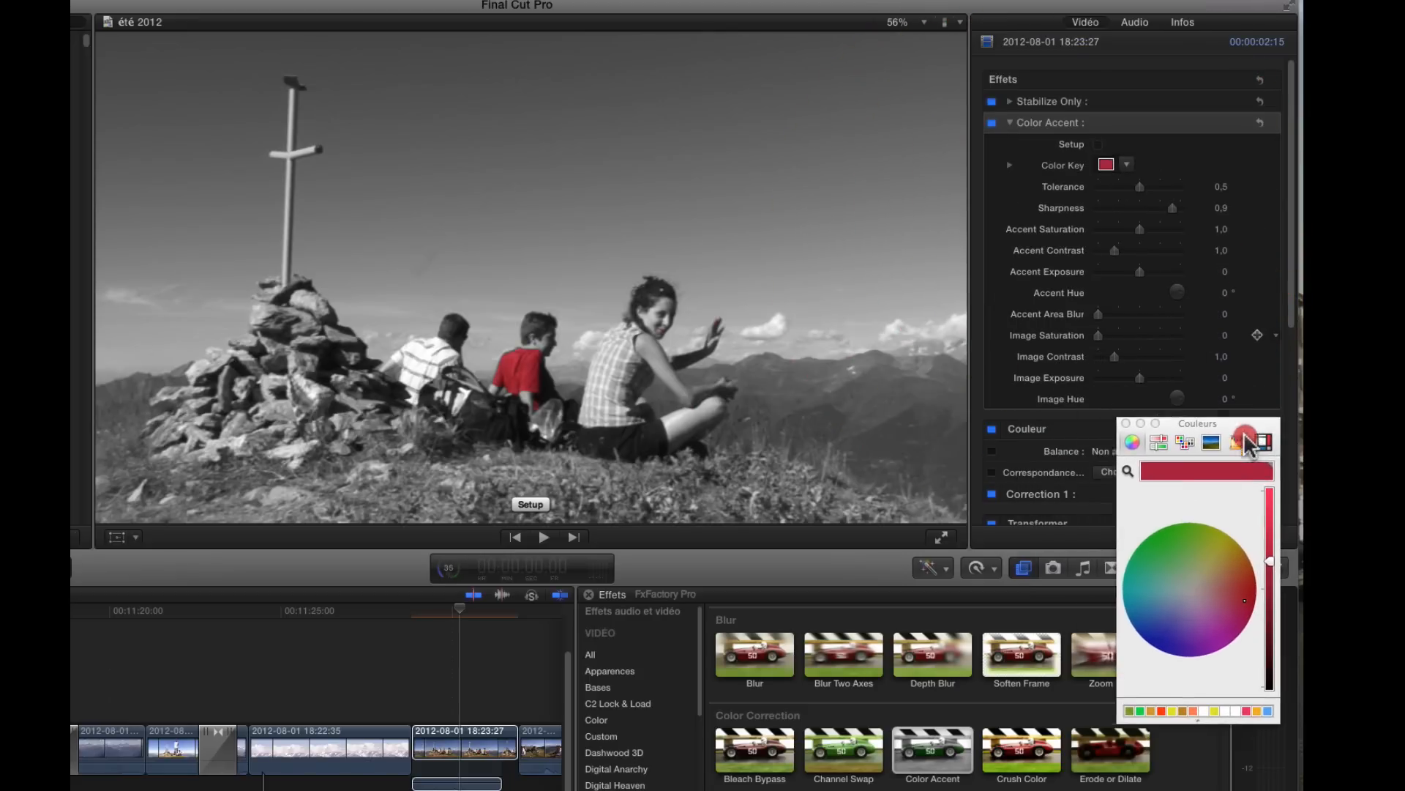
drag(1032, 309, 1062, 308)
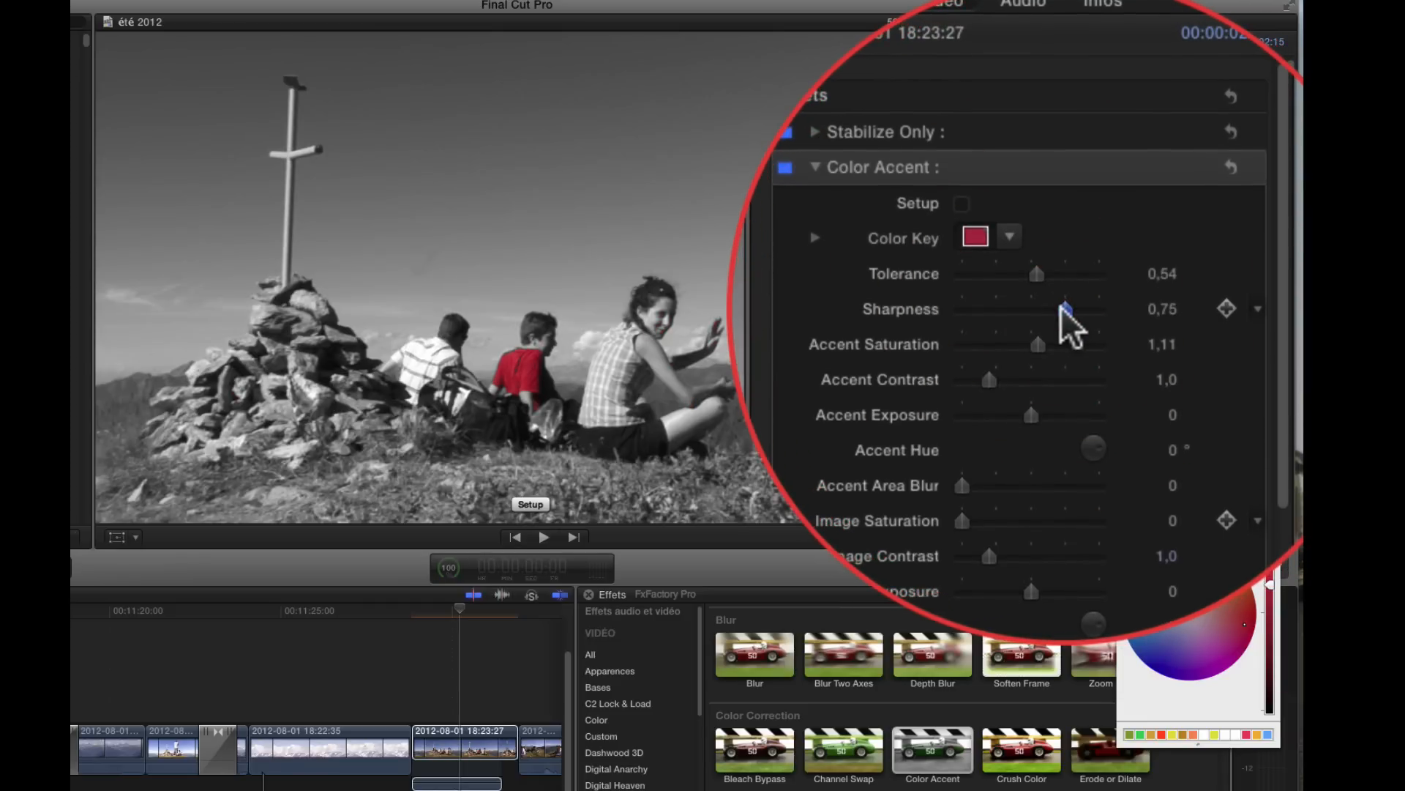
scroll(1054, 322, down, 3)
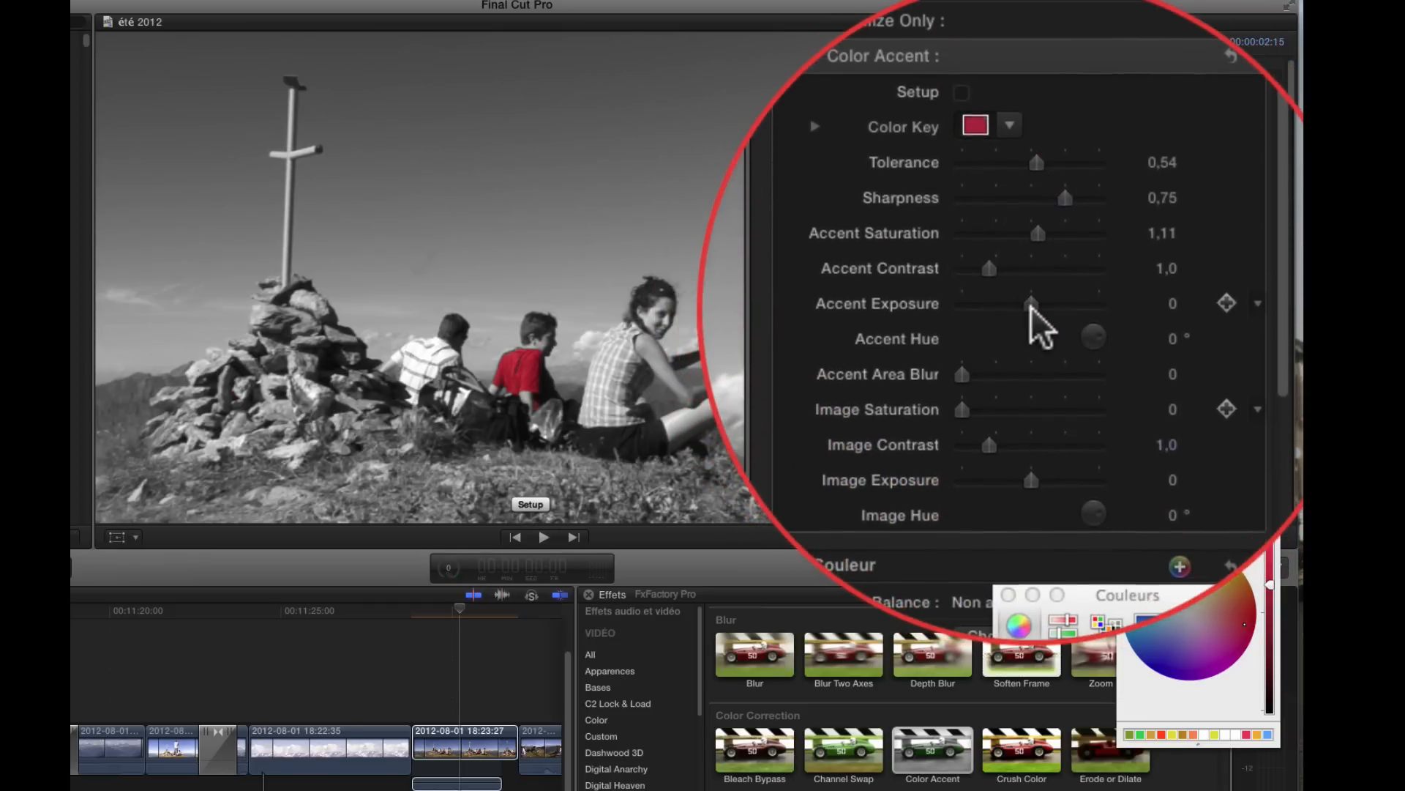
scroll(1003, 311, up, 1)
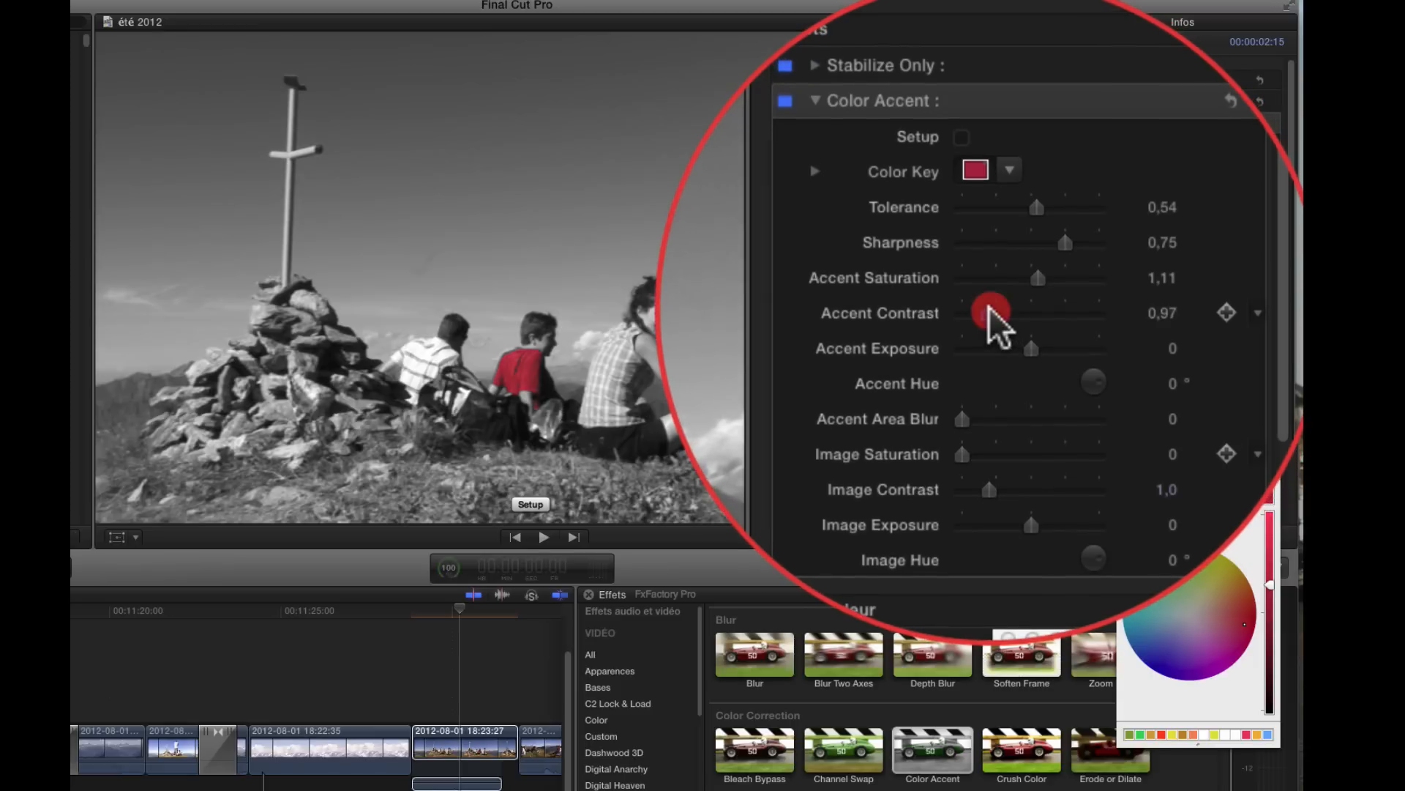
scroll(989, 308, down, 1)
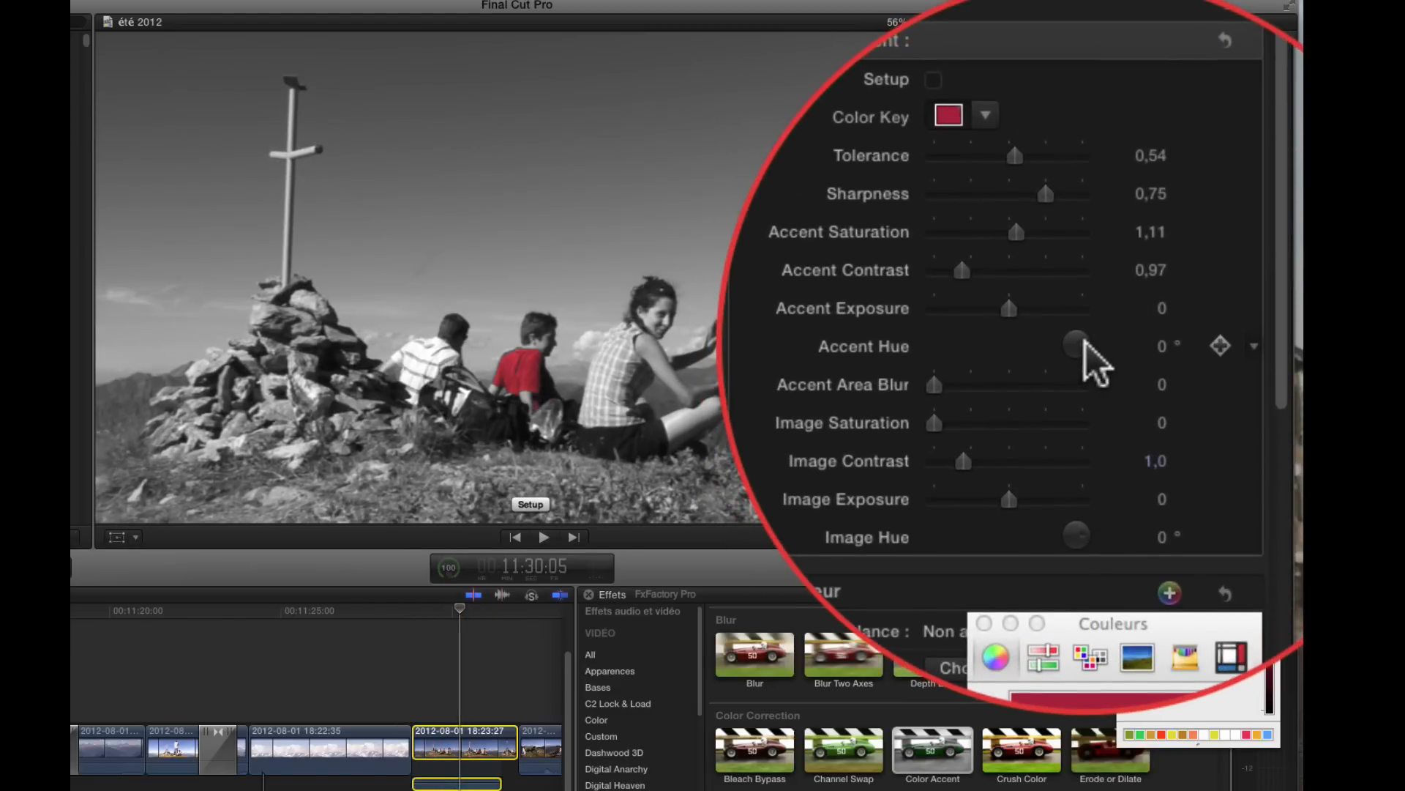
mouse_move(1086, 343)
mouse_down()
mouse_move(1057, 343)
mouse_move(1074, 315)
mouse_move(1169, 308)
mouse_up()
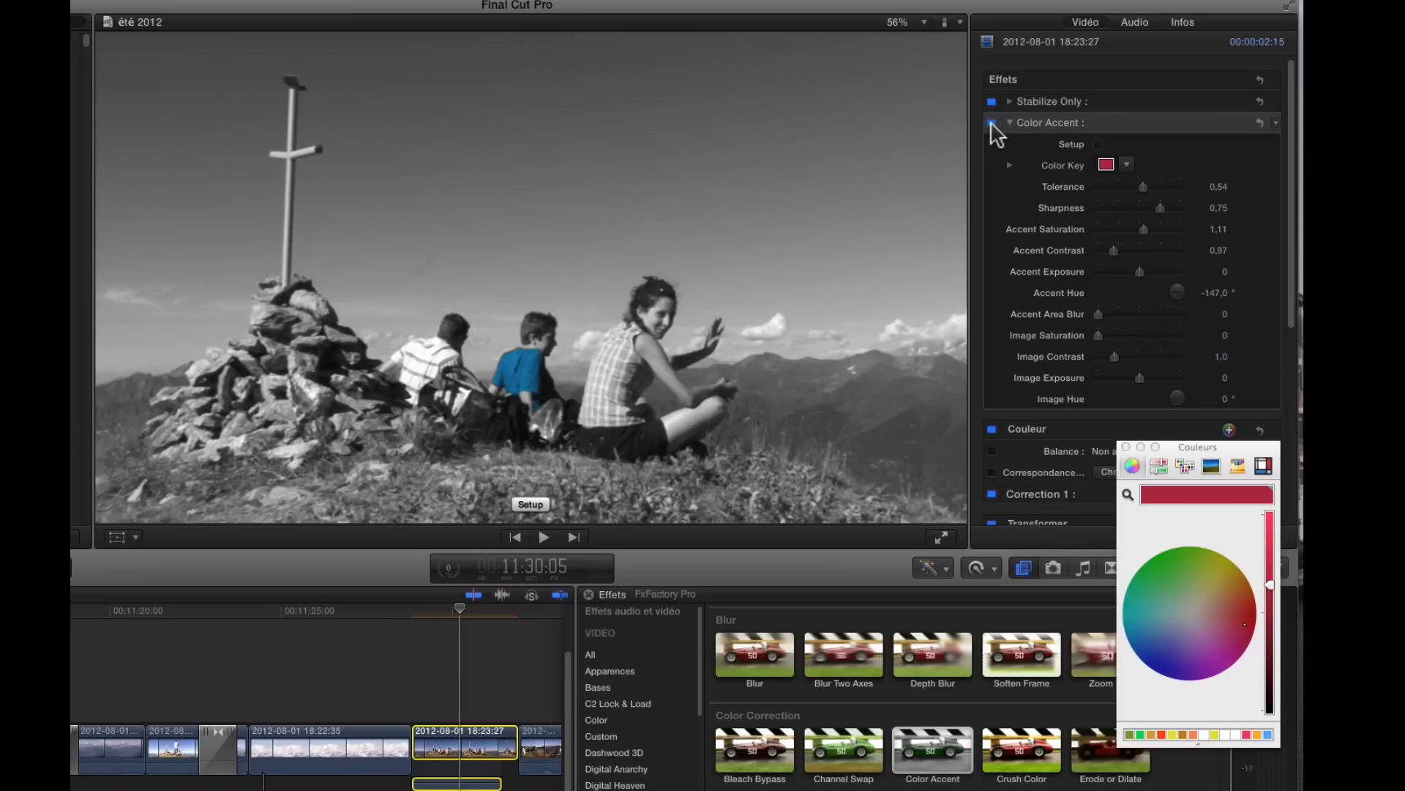
Remove the Color Accent effect from the hikers clip and move the color picker out of the way.
click(1022, 132)
key(Delete)
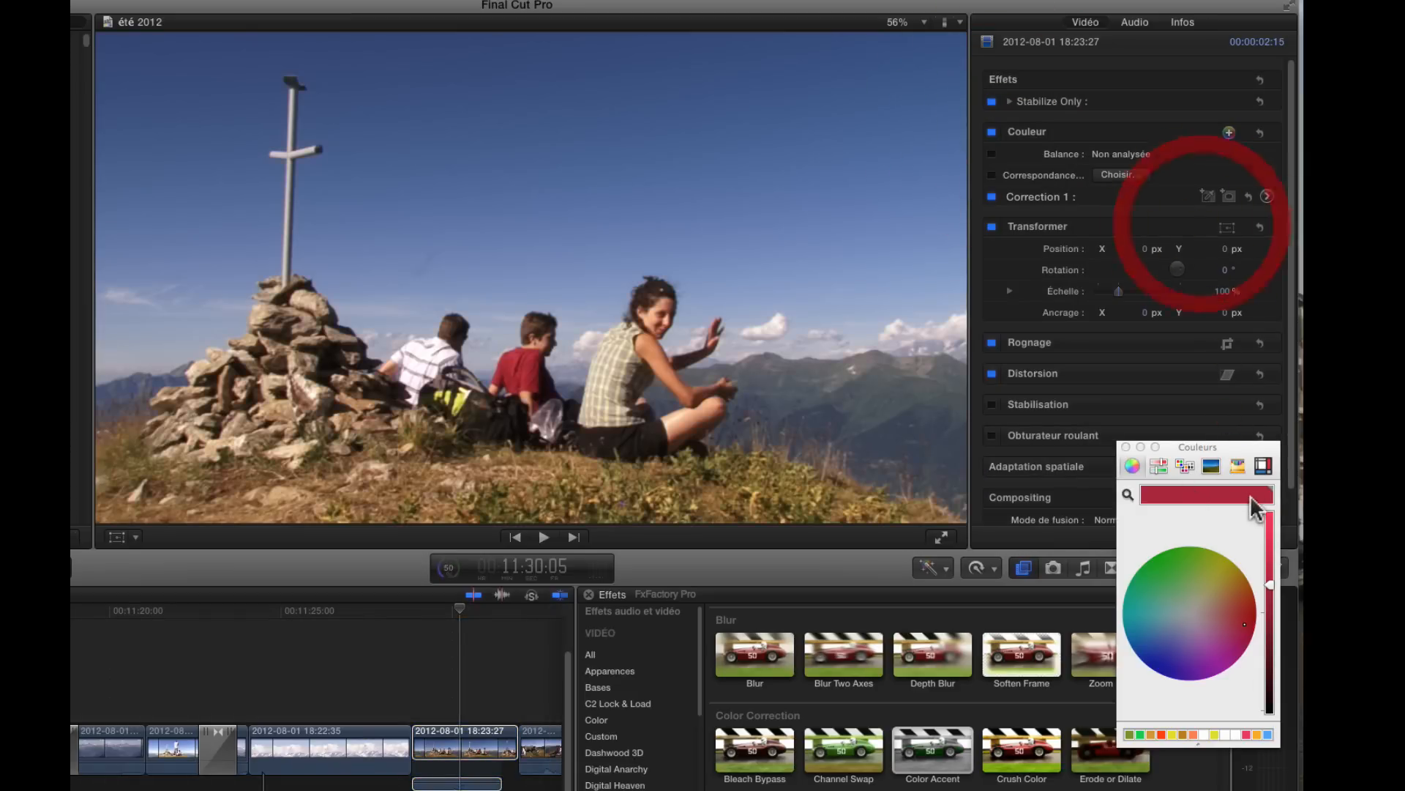
drag(1241, 454, 1236, 260)
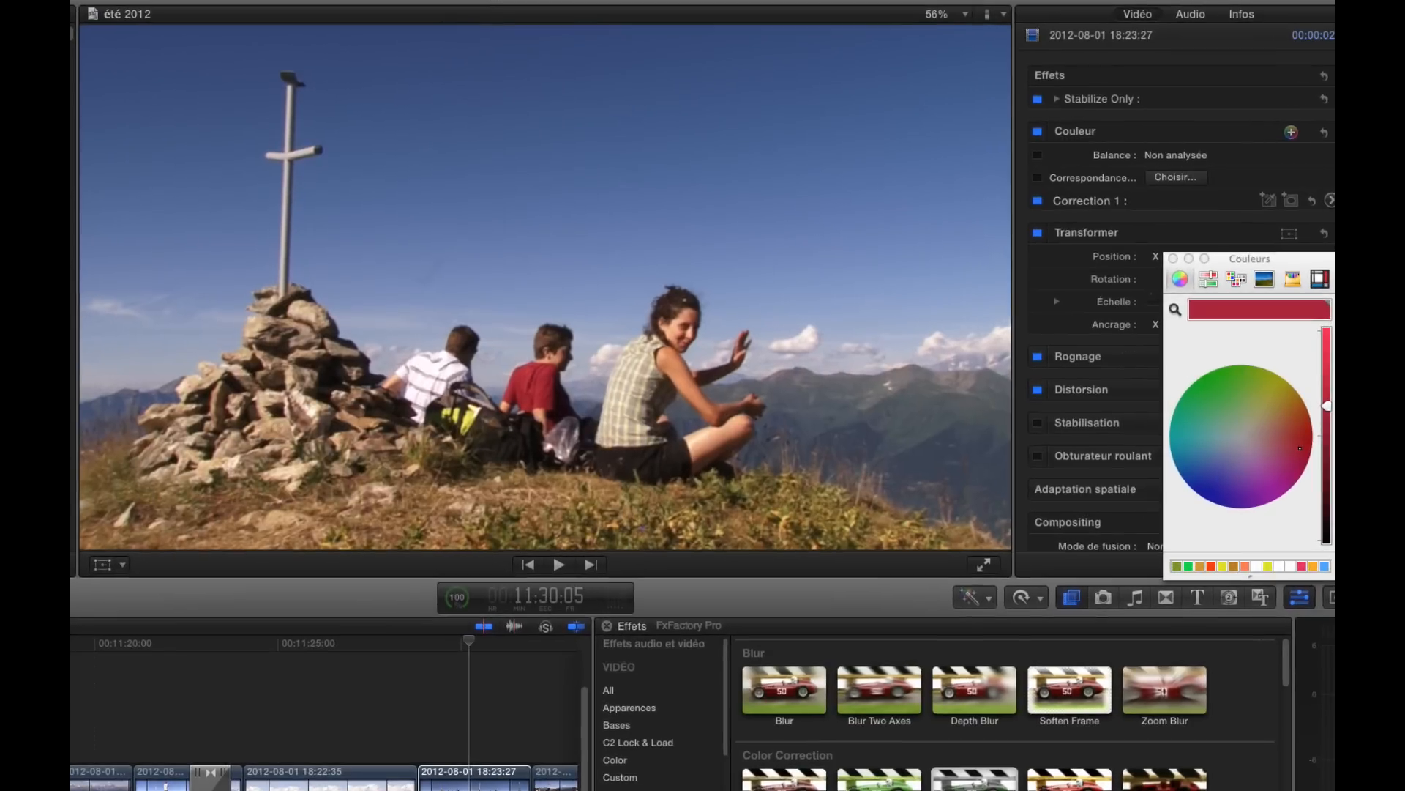
Apply the Film Process effect to the hikers clip and set its process to Technicolor(R) System 2 emulation.
scroll(1077, 725, down, 3)
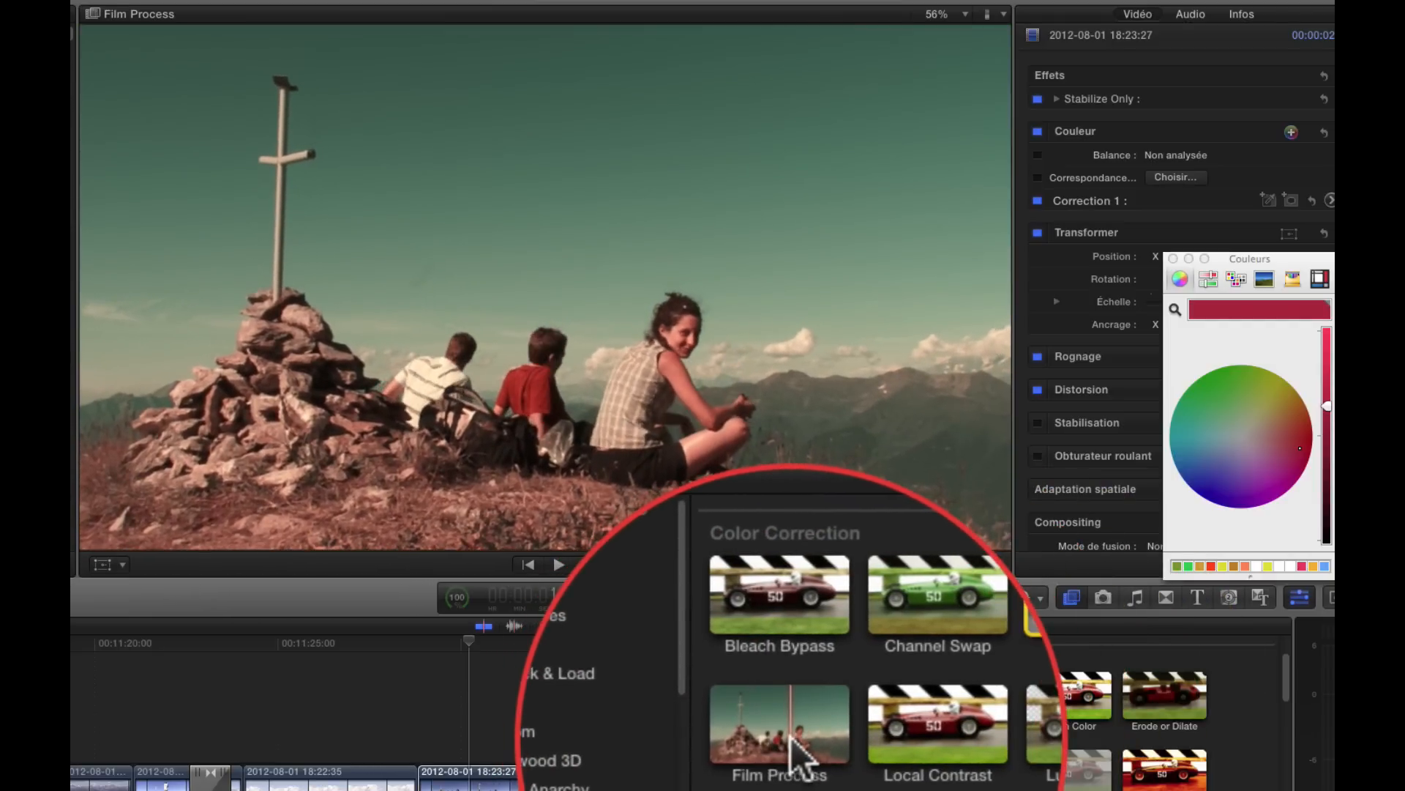
double_click(793, 770)
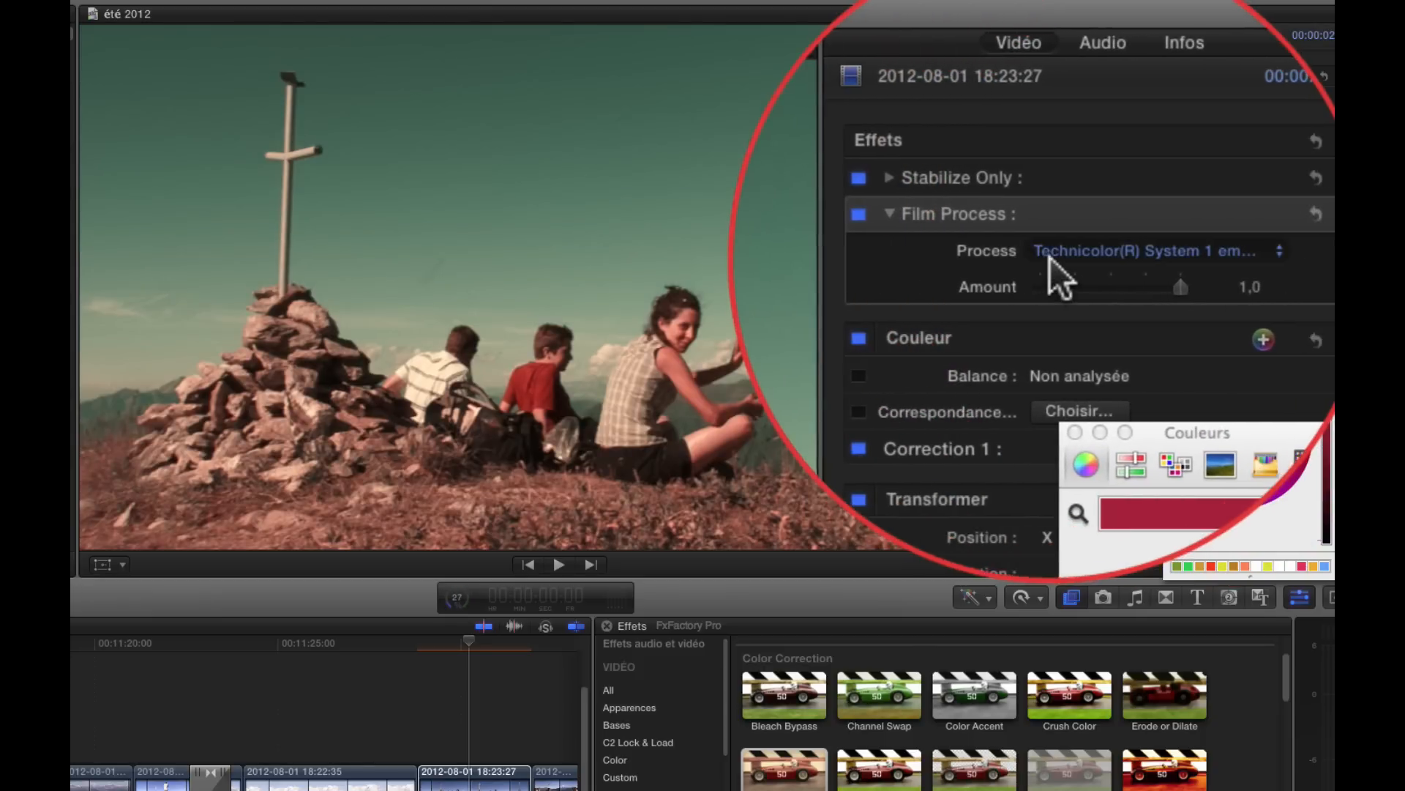
click(1263, 250)
click(1244, 265)
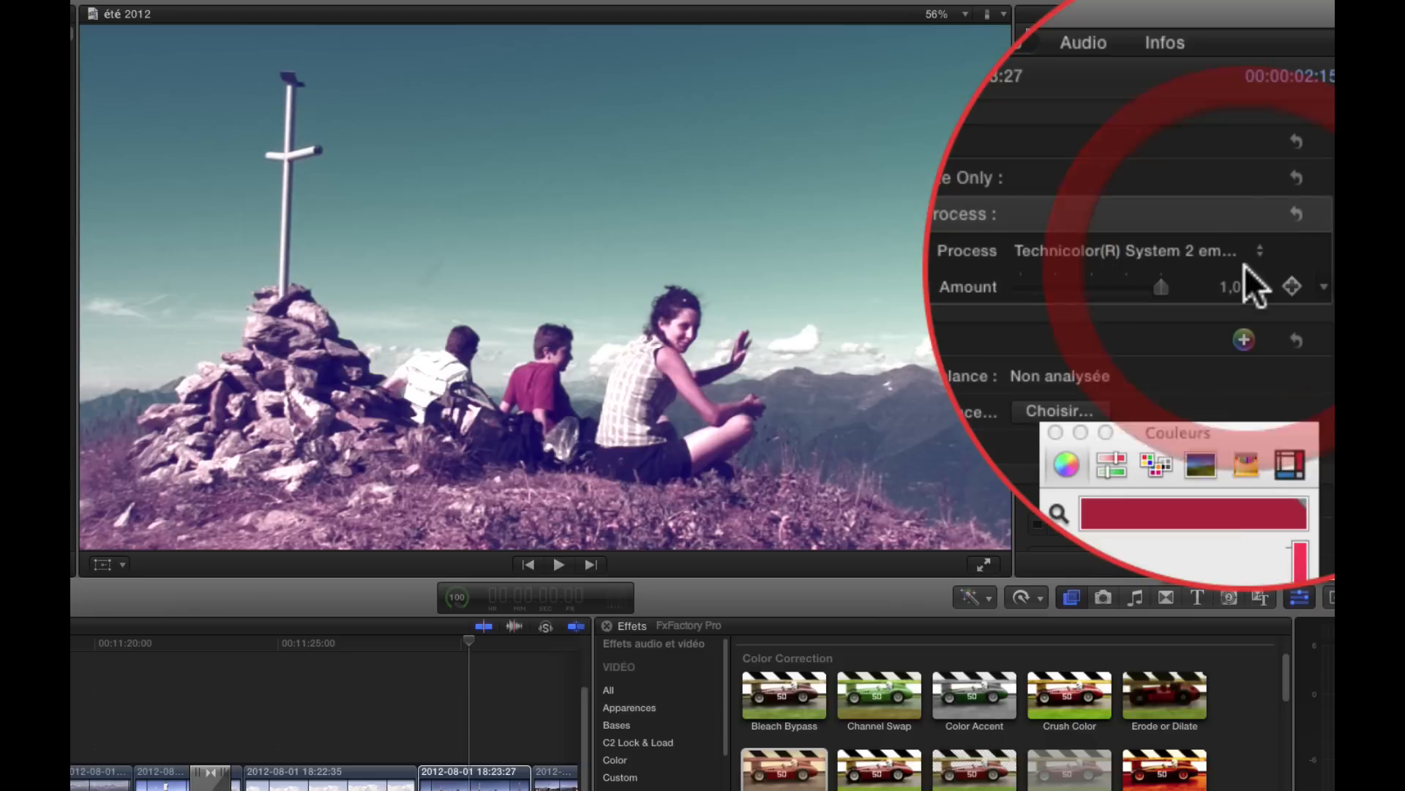
Try Technicolor(R) System 3 emulation for Film Process, then return to System 1 emulation, leaving the amount at 1.0.
click(1258, 250)
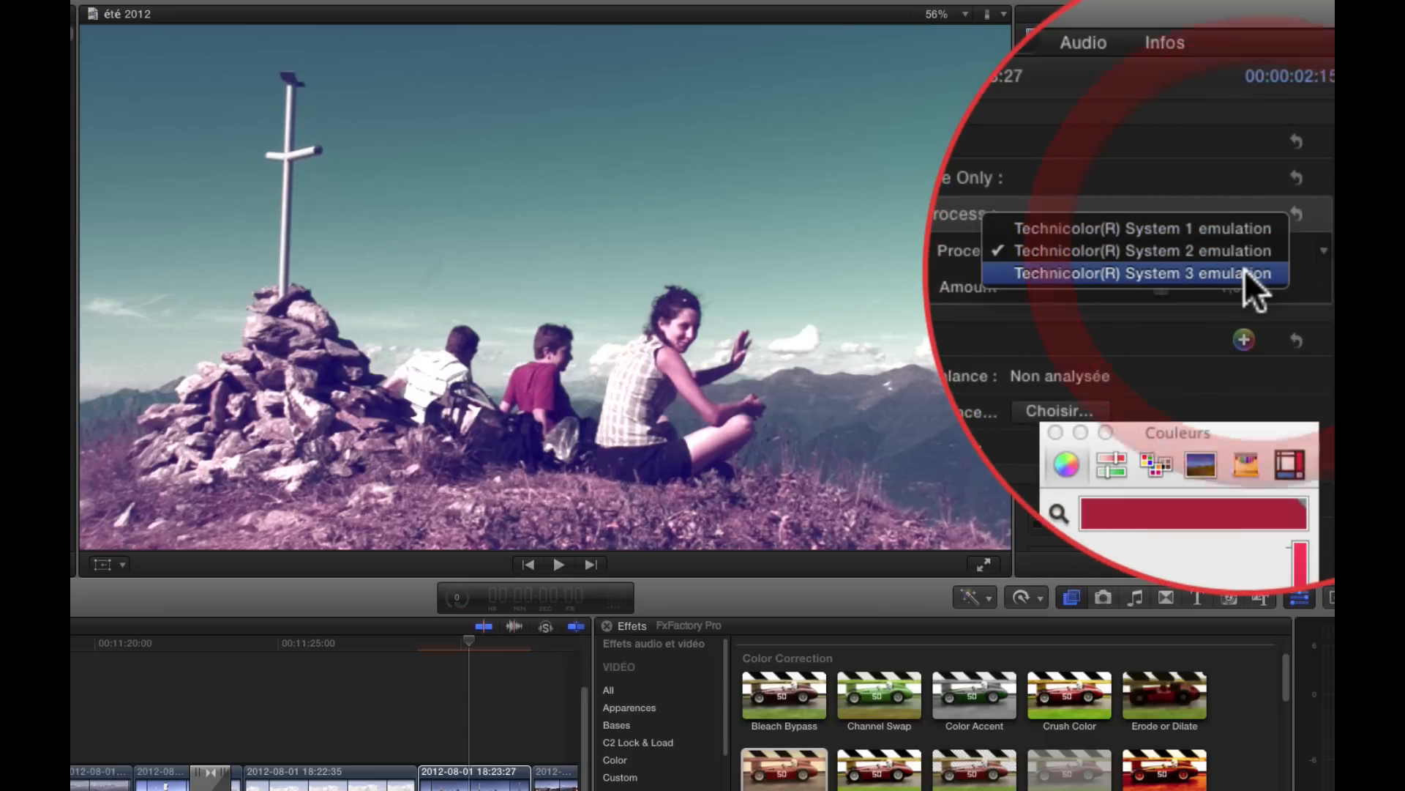
click(1244, 269)
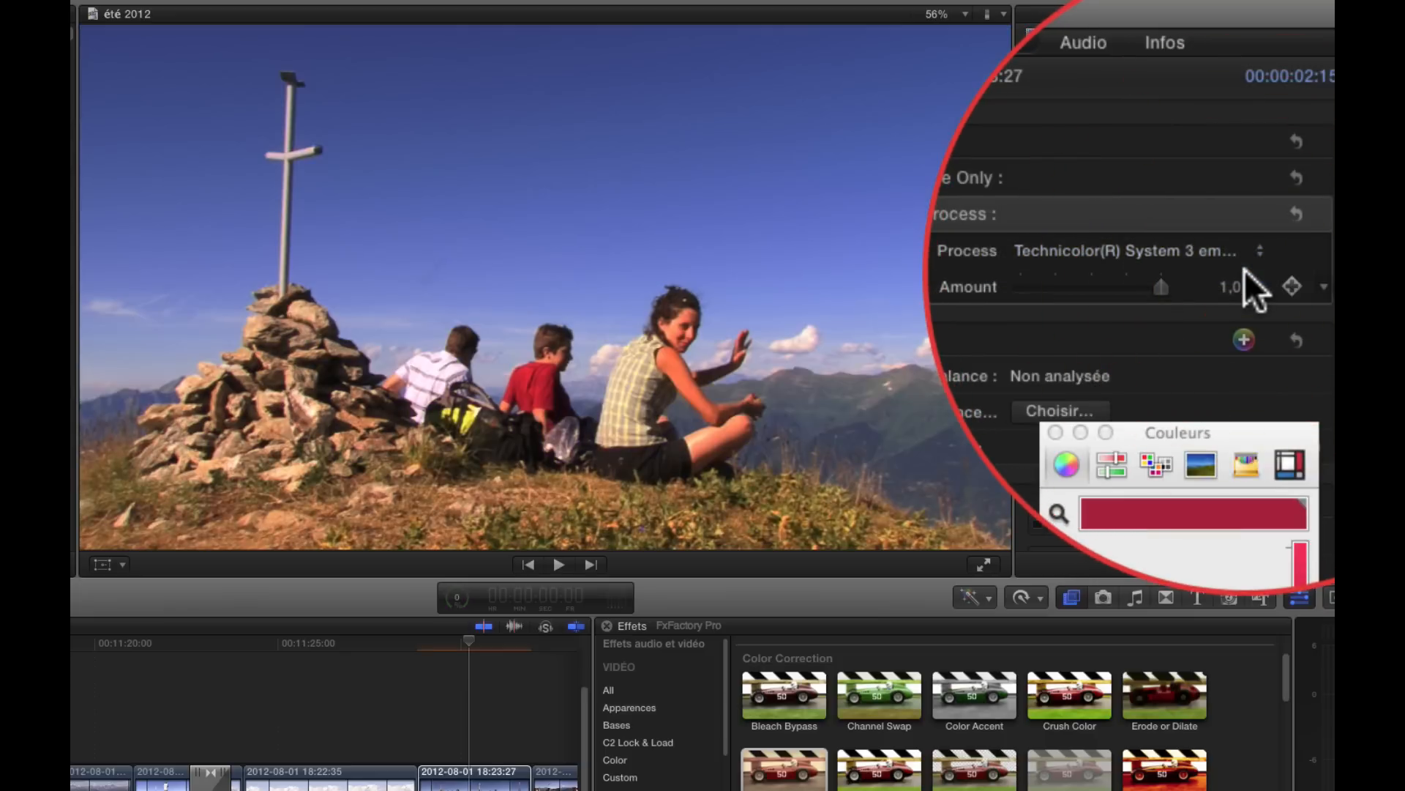
drag(1165, 283, 1202, 283)
click(1236, 258)
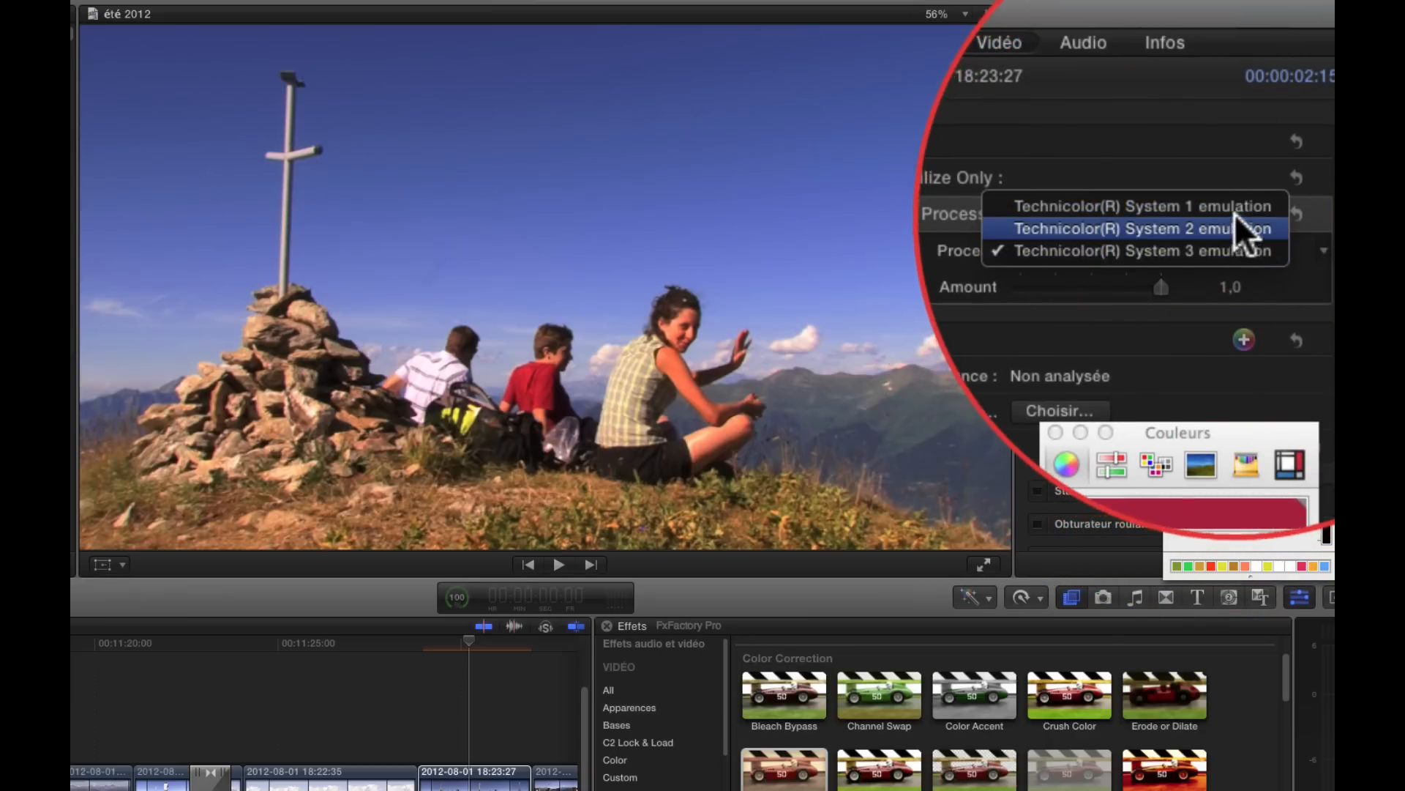
click(1230, 208)
drag(1164, 284, 1204, 278)
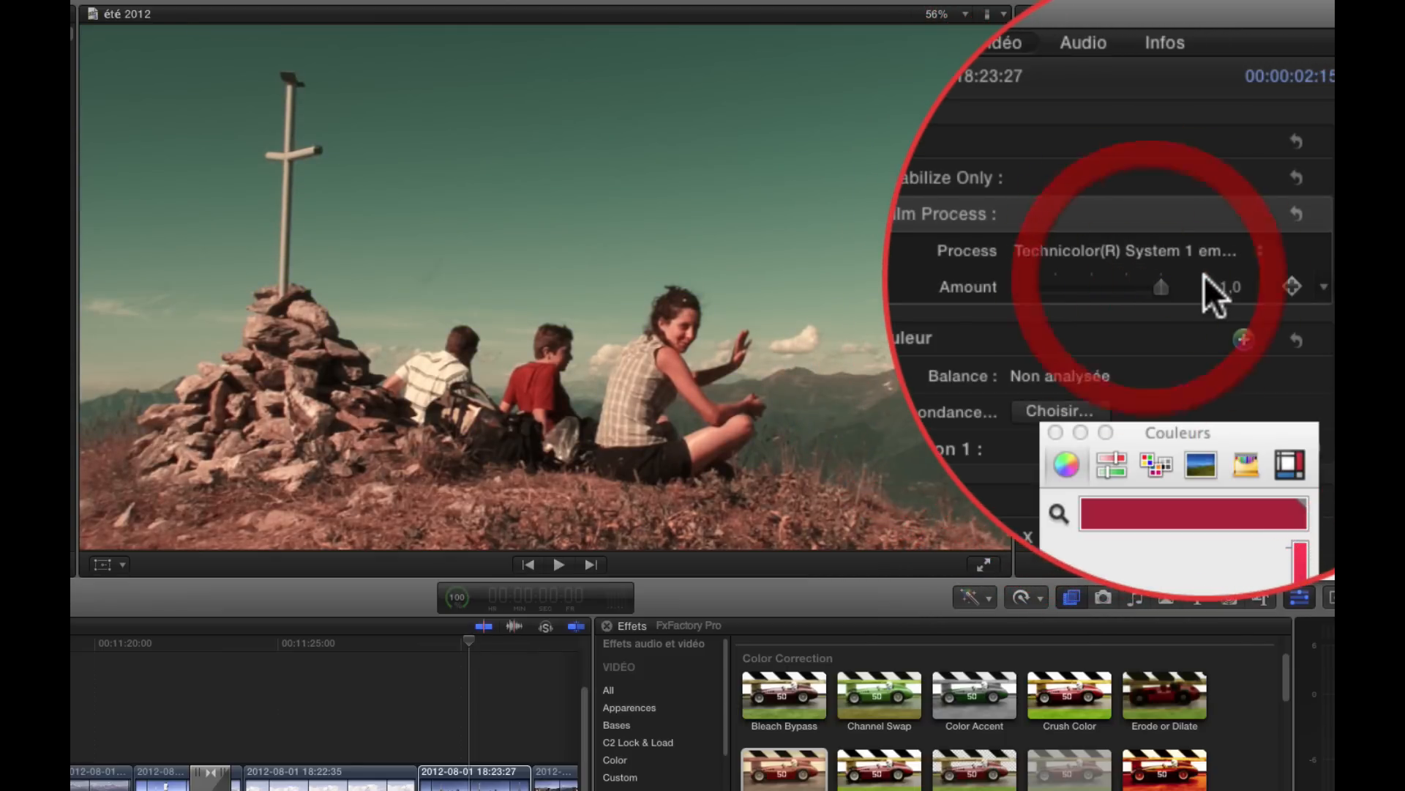
Replace the Film Process effect on the hikers clip with Luminance to Alpha.
click(1050, 217)
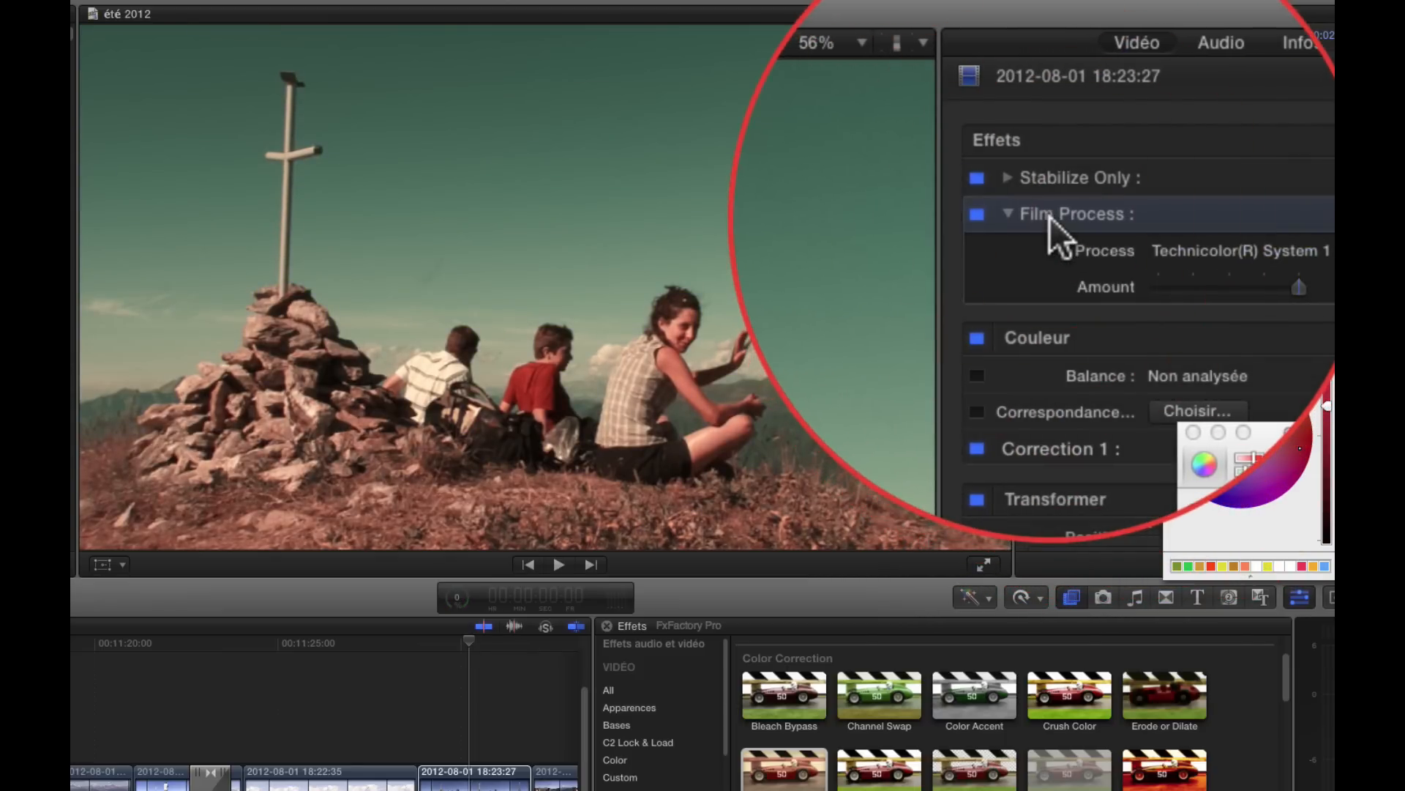
key(Delete)
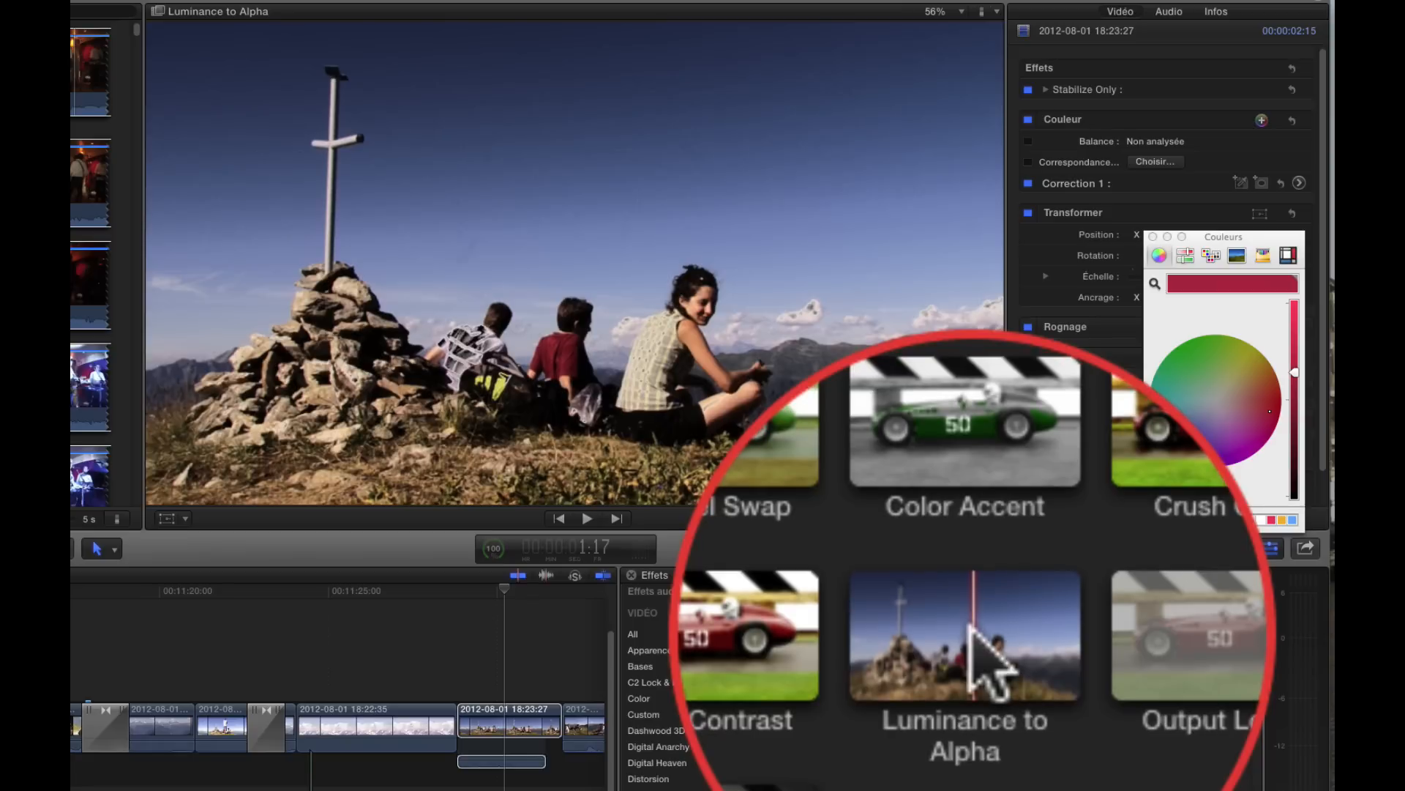
click(968, 627)
double_click(967, 628)
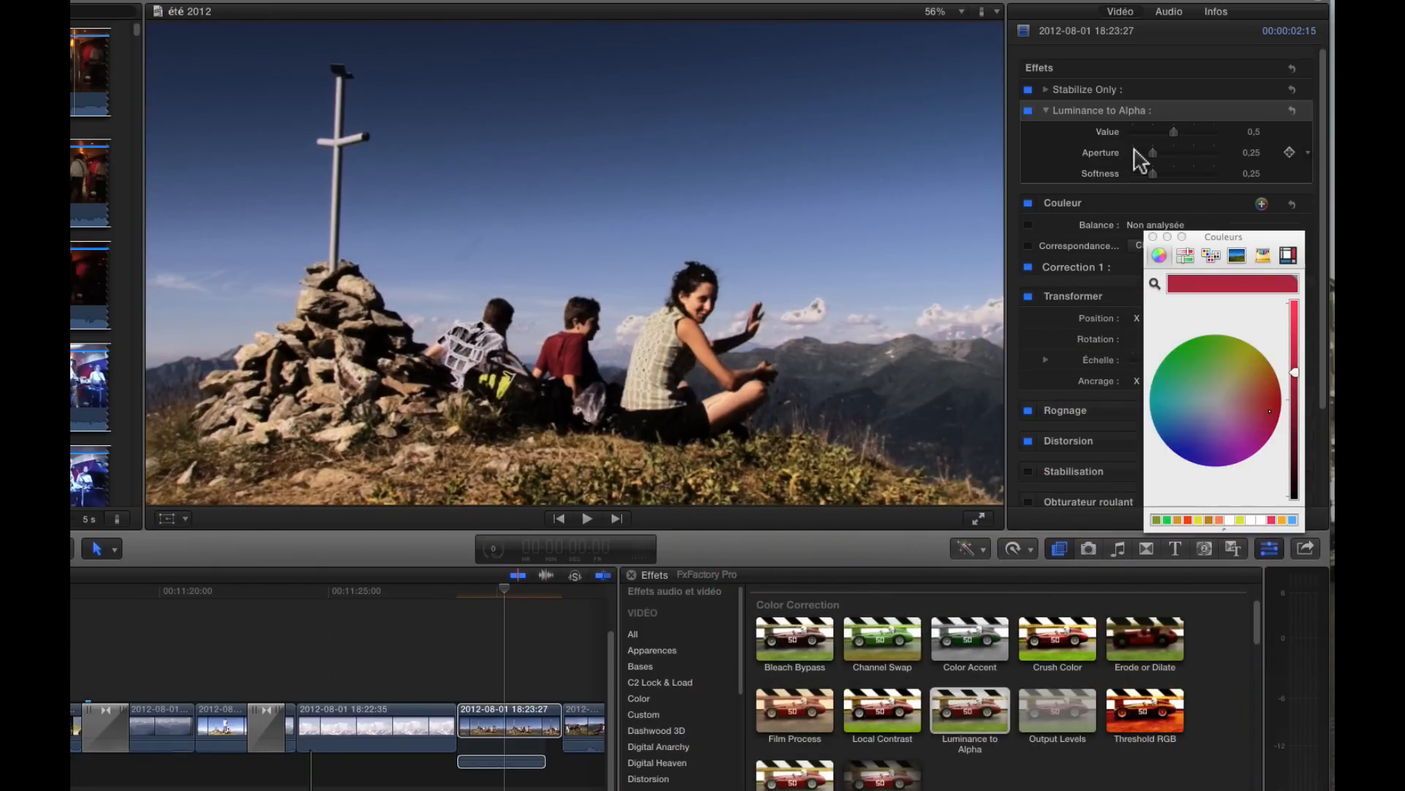
Set the Luminance to Alpha value to 0.68 and place the Ovnis background generator beneath the hikers clip.
drag(1174, 131, 1232, 132)
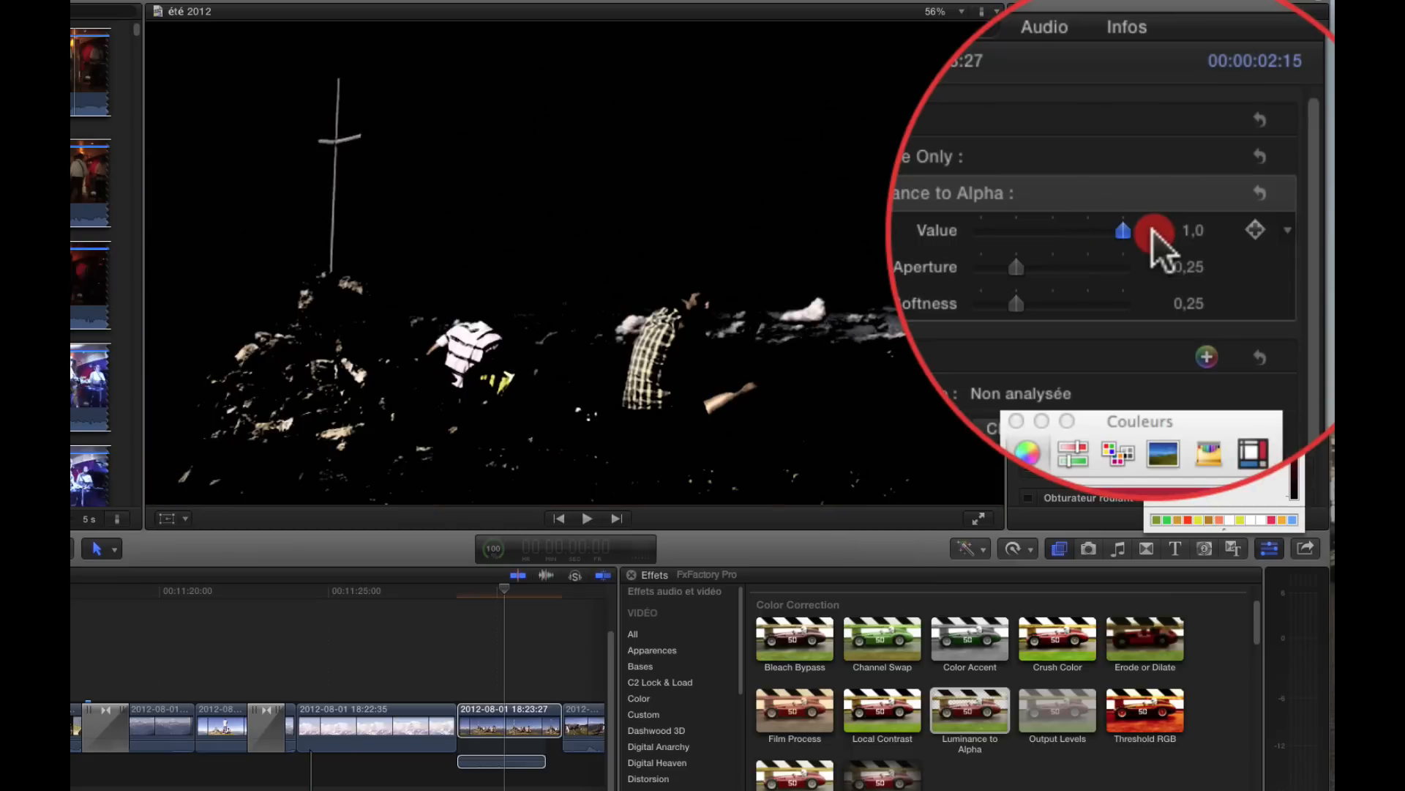
drag(1153, 229, 1195, 141)
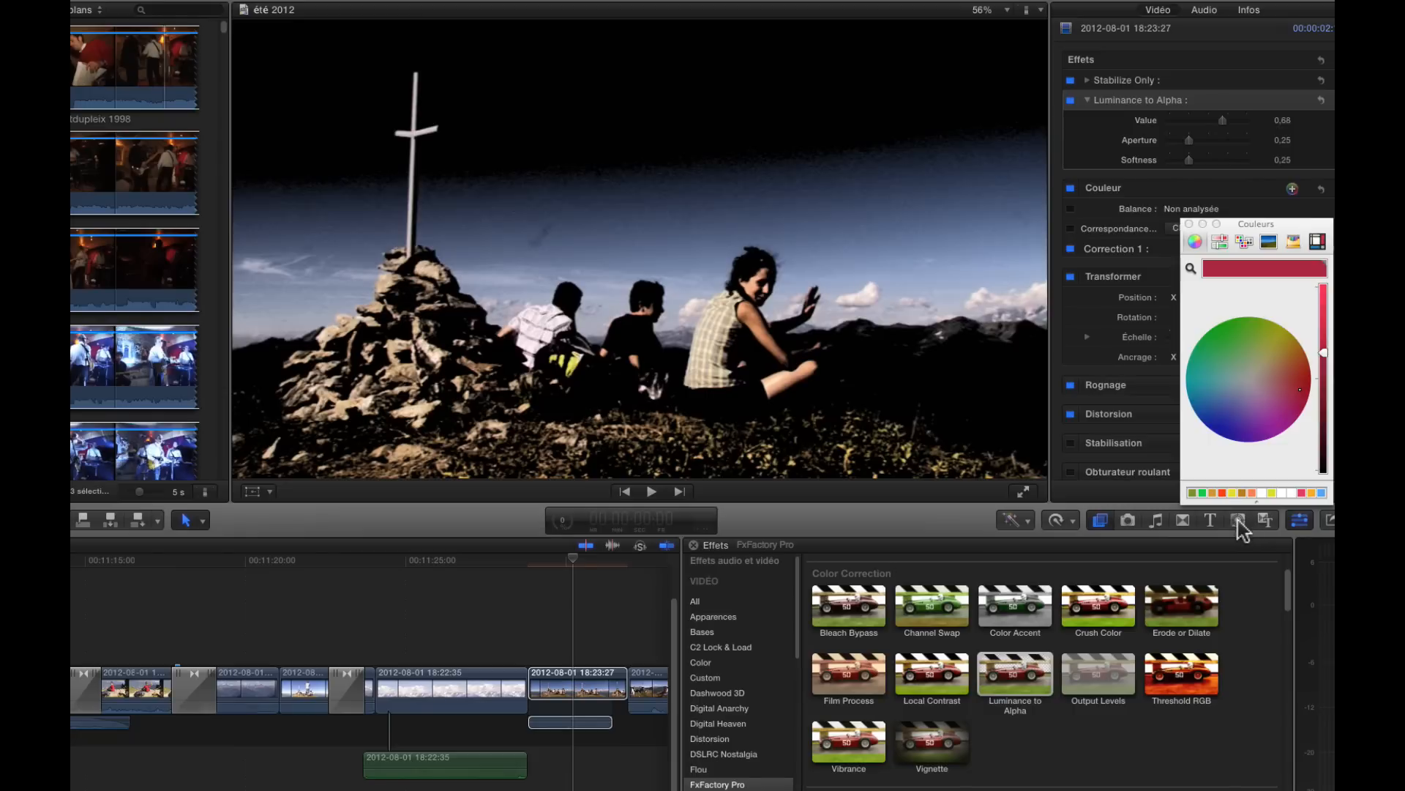
click(1237, 520)
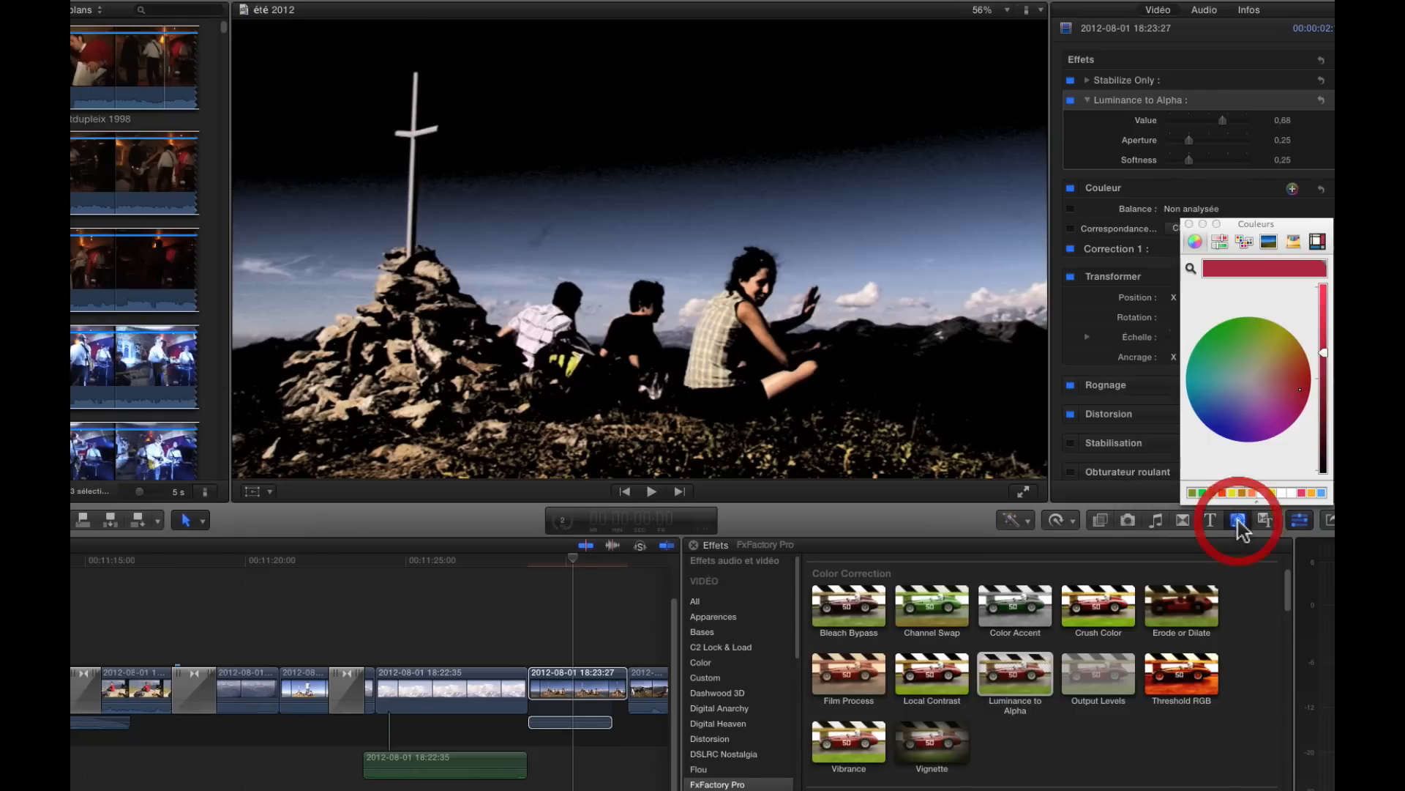
click(727, 590)
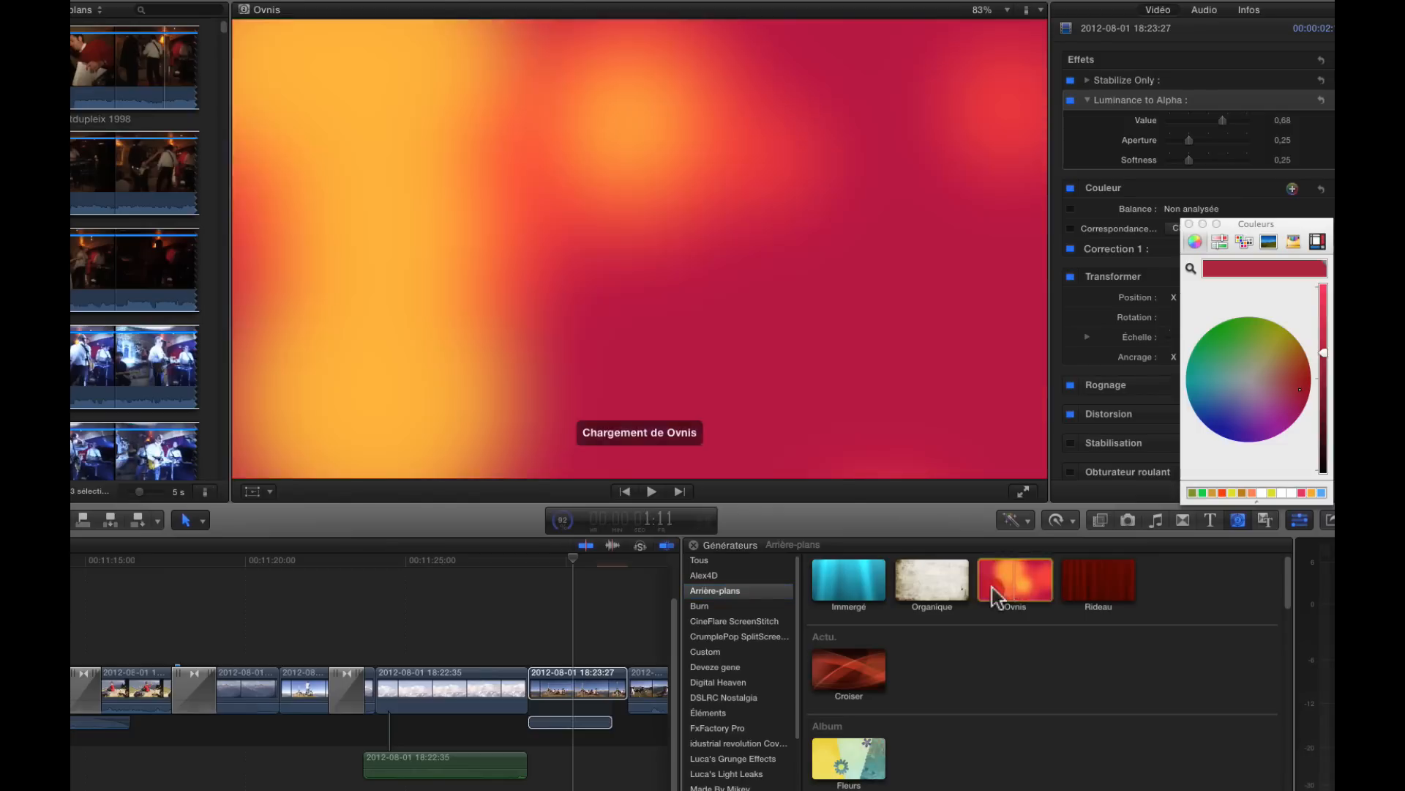
drag(997, 590, 528, 764)
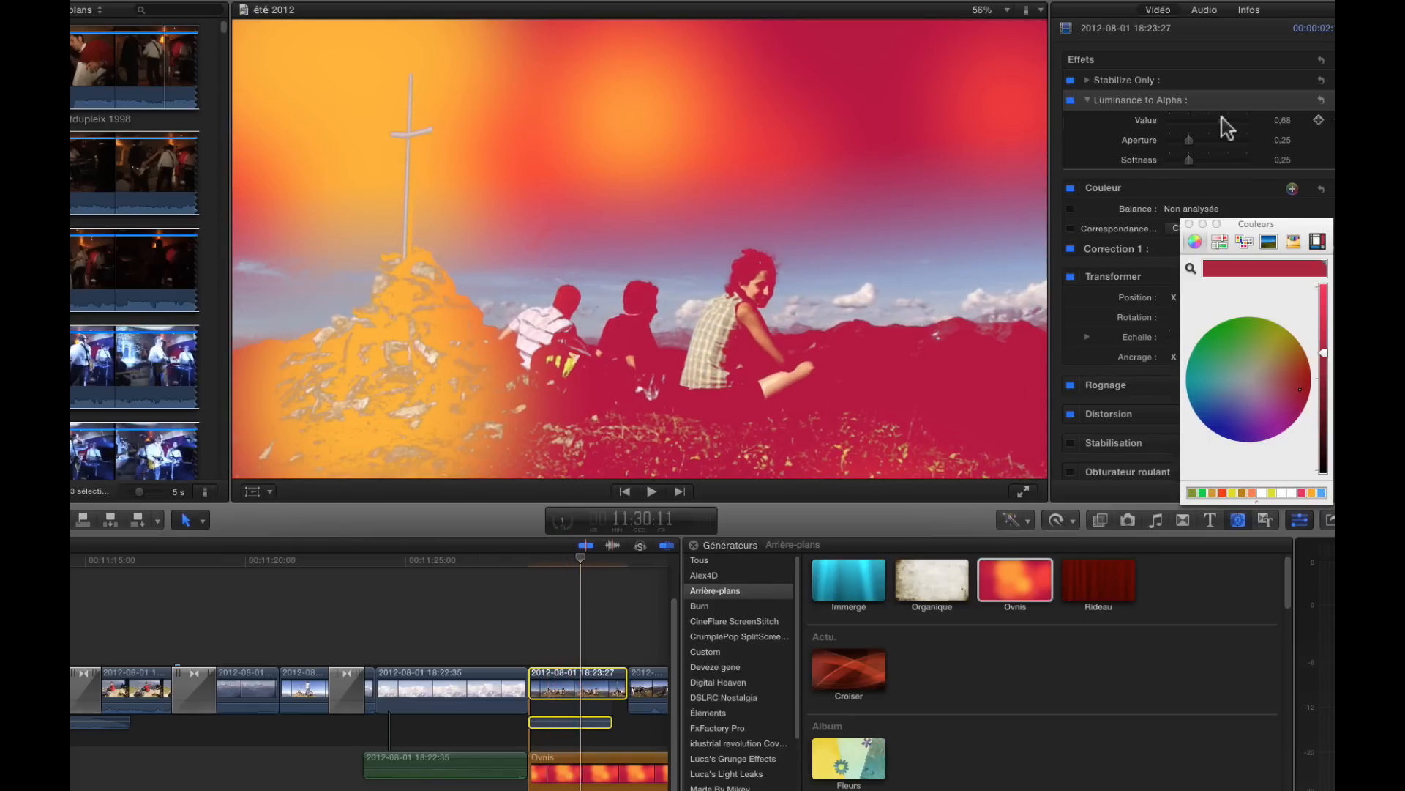
Set Luminance to Alpha to value 0.71, aperture 0.65 and softness 0.57, and delete the Ovnis generator beneath the hikers clip.
drag(1220, 119, 1195, 163)
click(1195, 121)
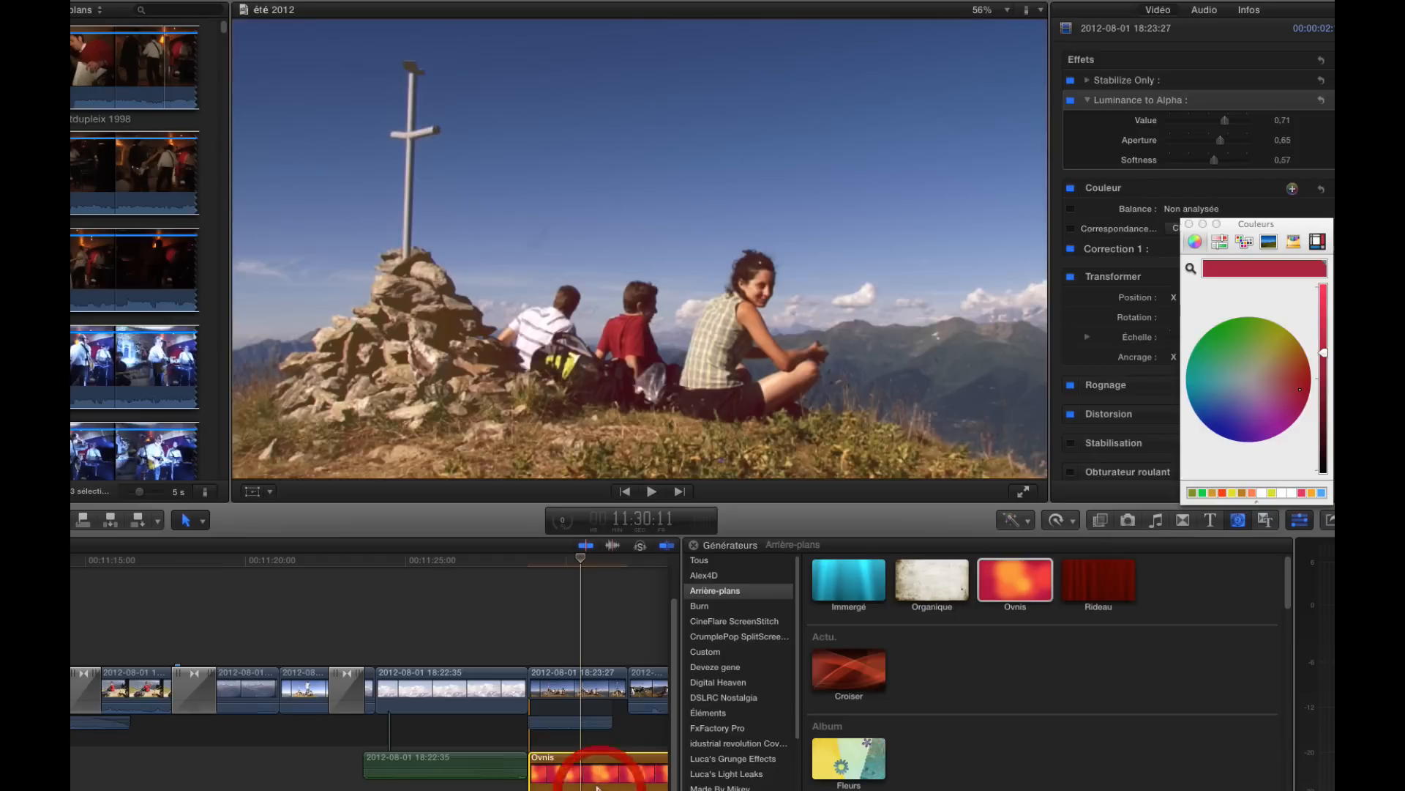
click(601, 774)
key(Delete)
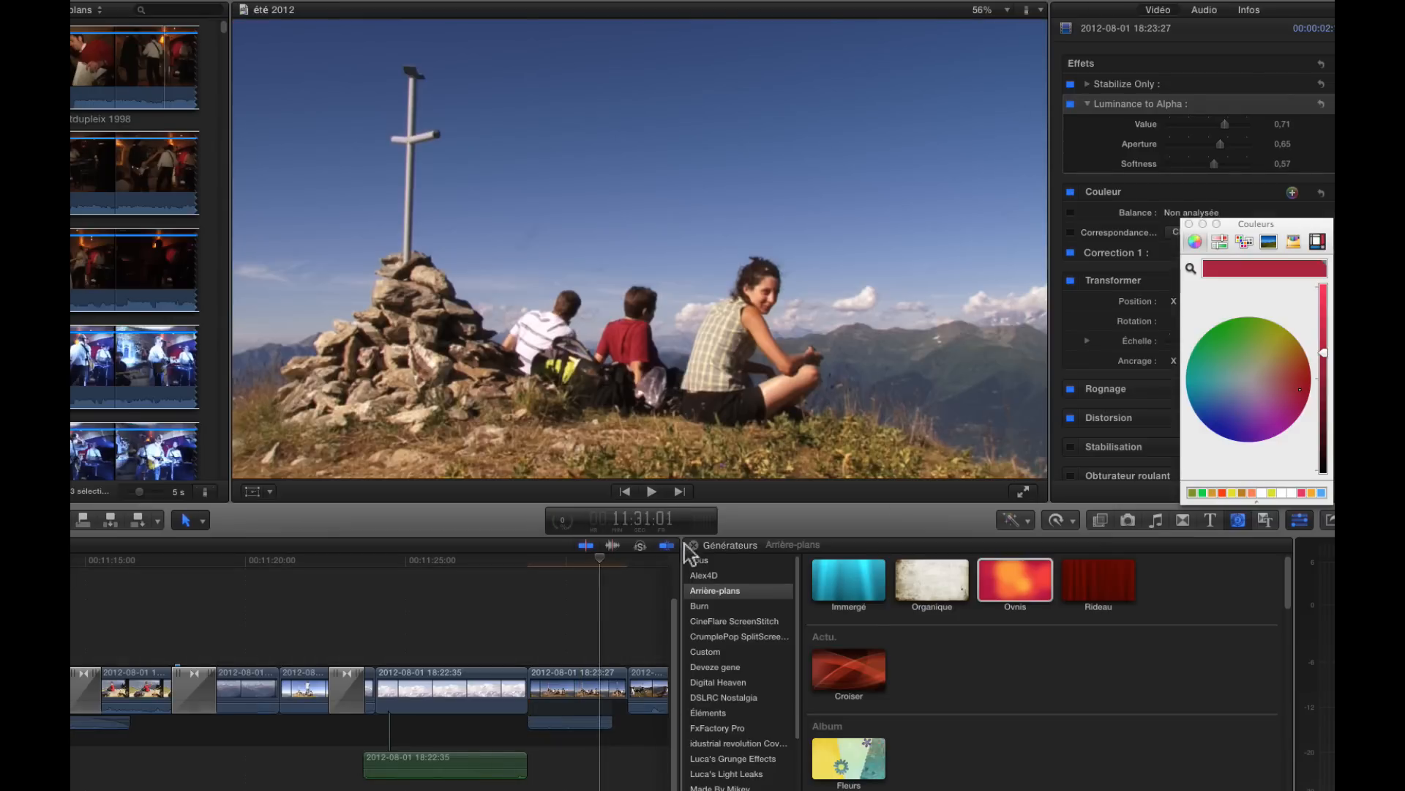
scroll(560, 626, right, 10)
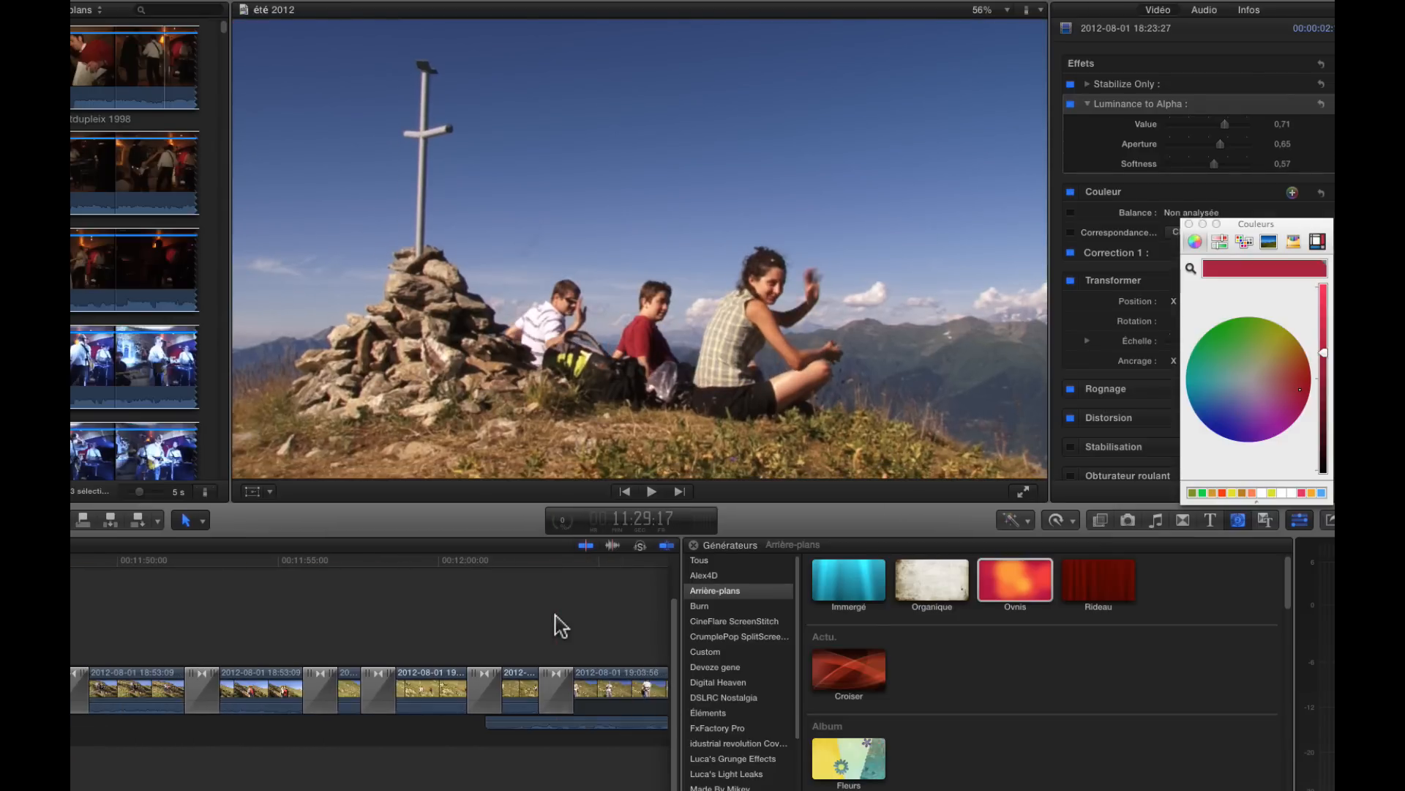
scroll(559, 623, right, 15)
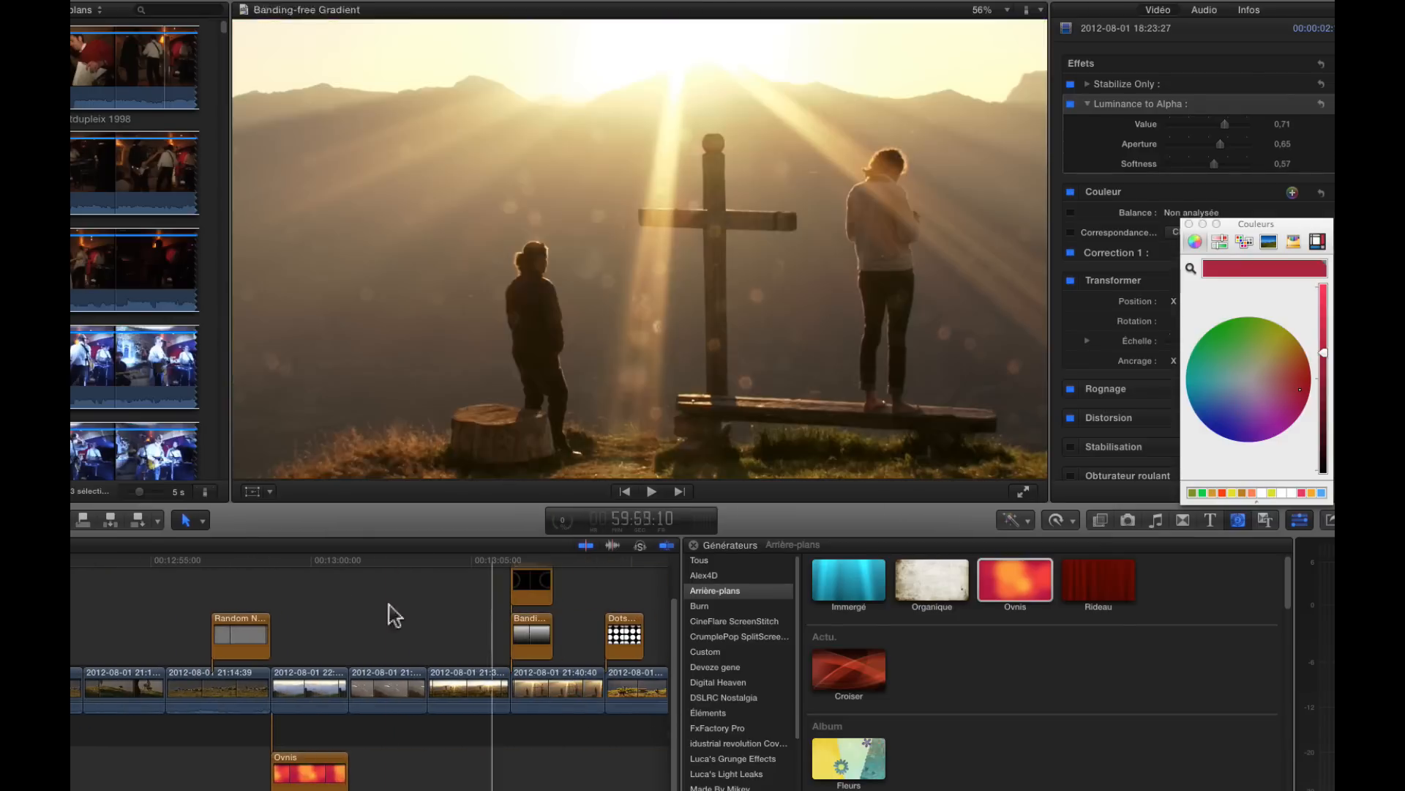
click(314, 603)
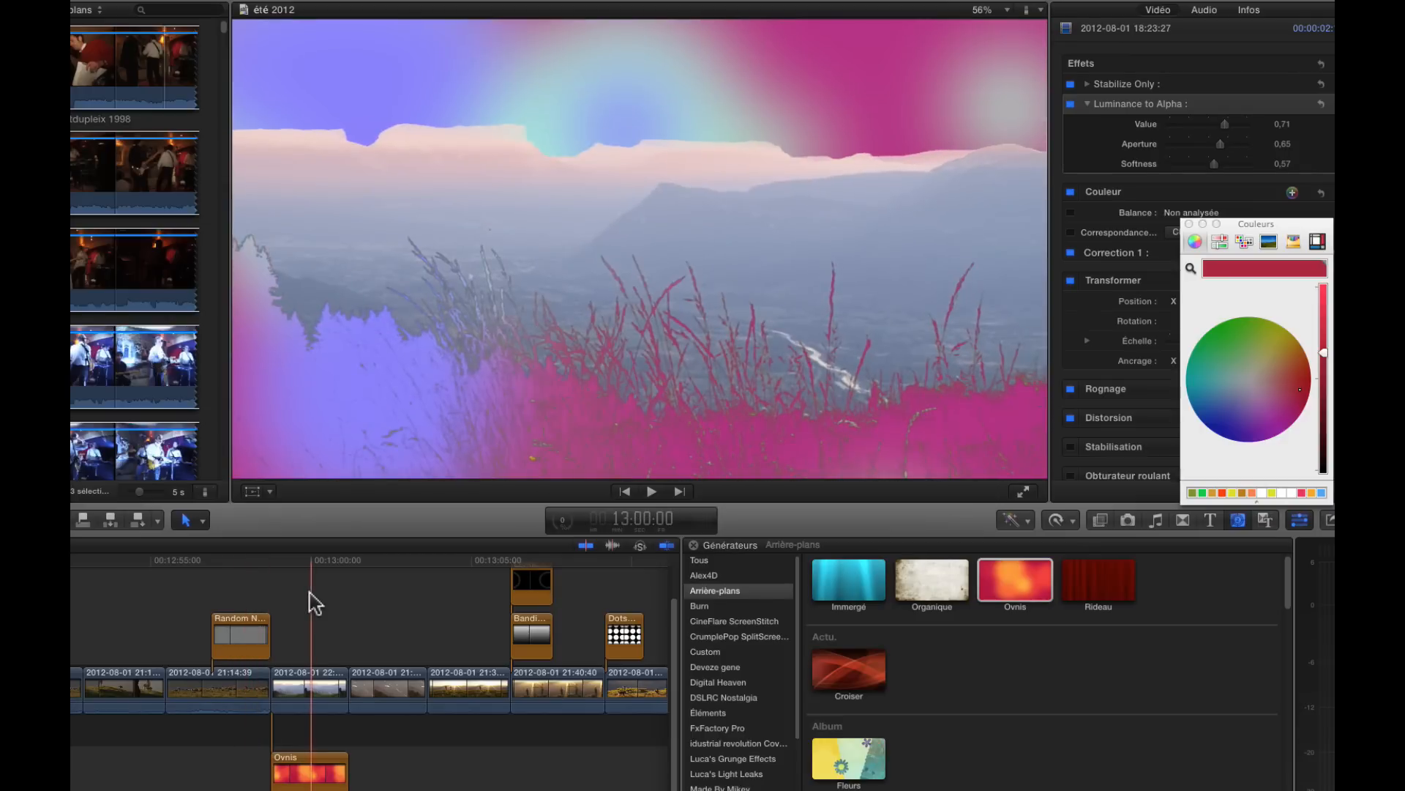
click(314, 570)
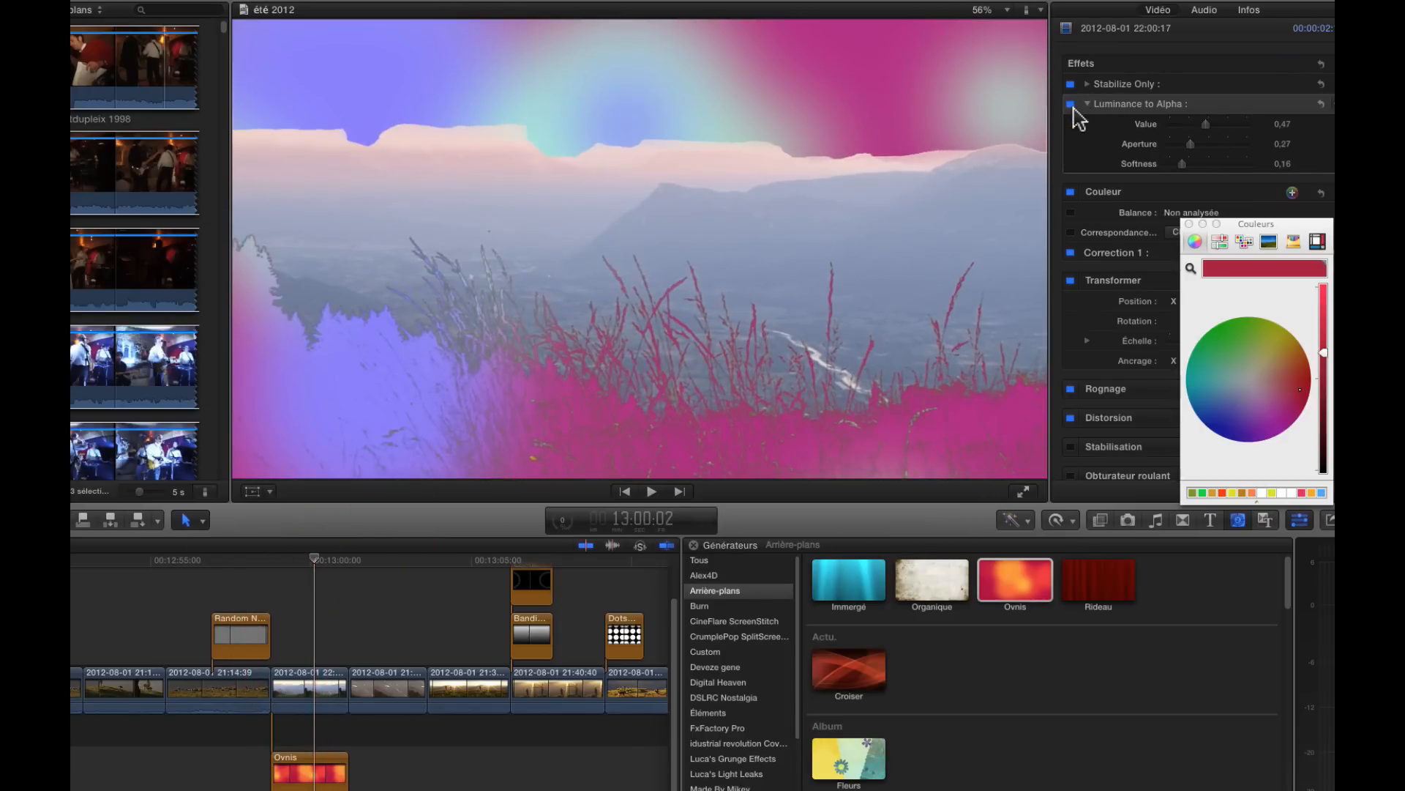
click(1071, 105)
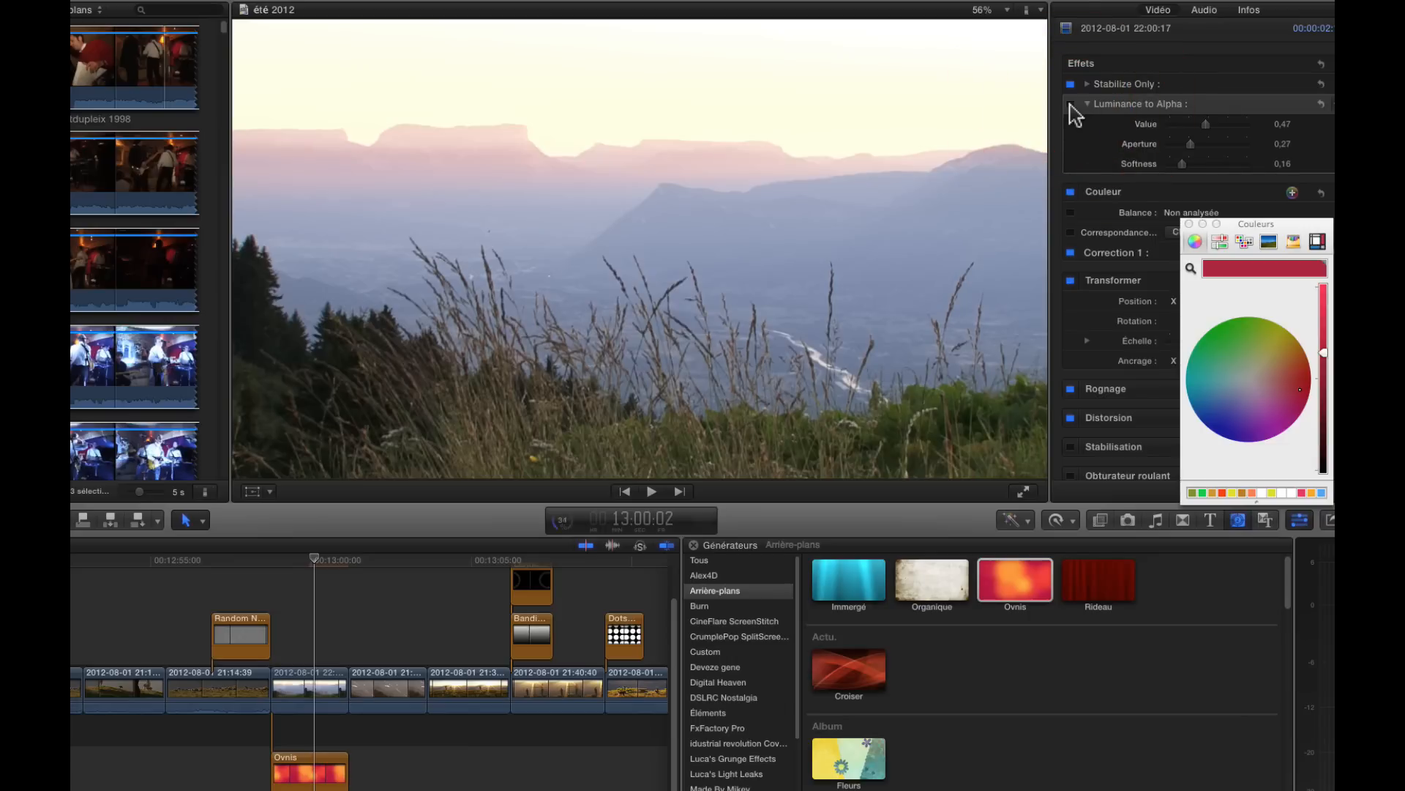
click(1070, 105)
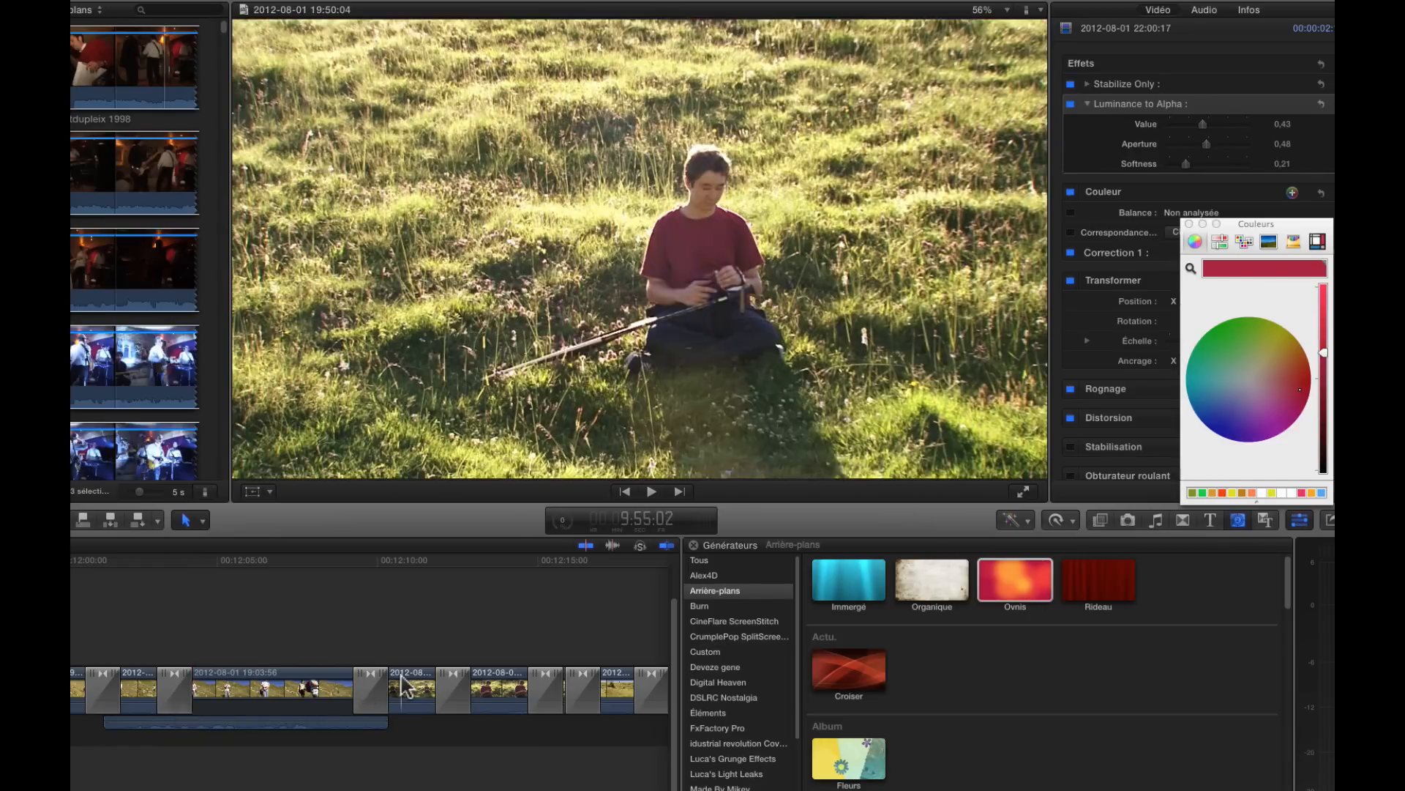
click(371, 687)
key(Delete)
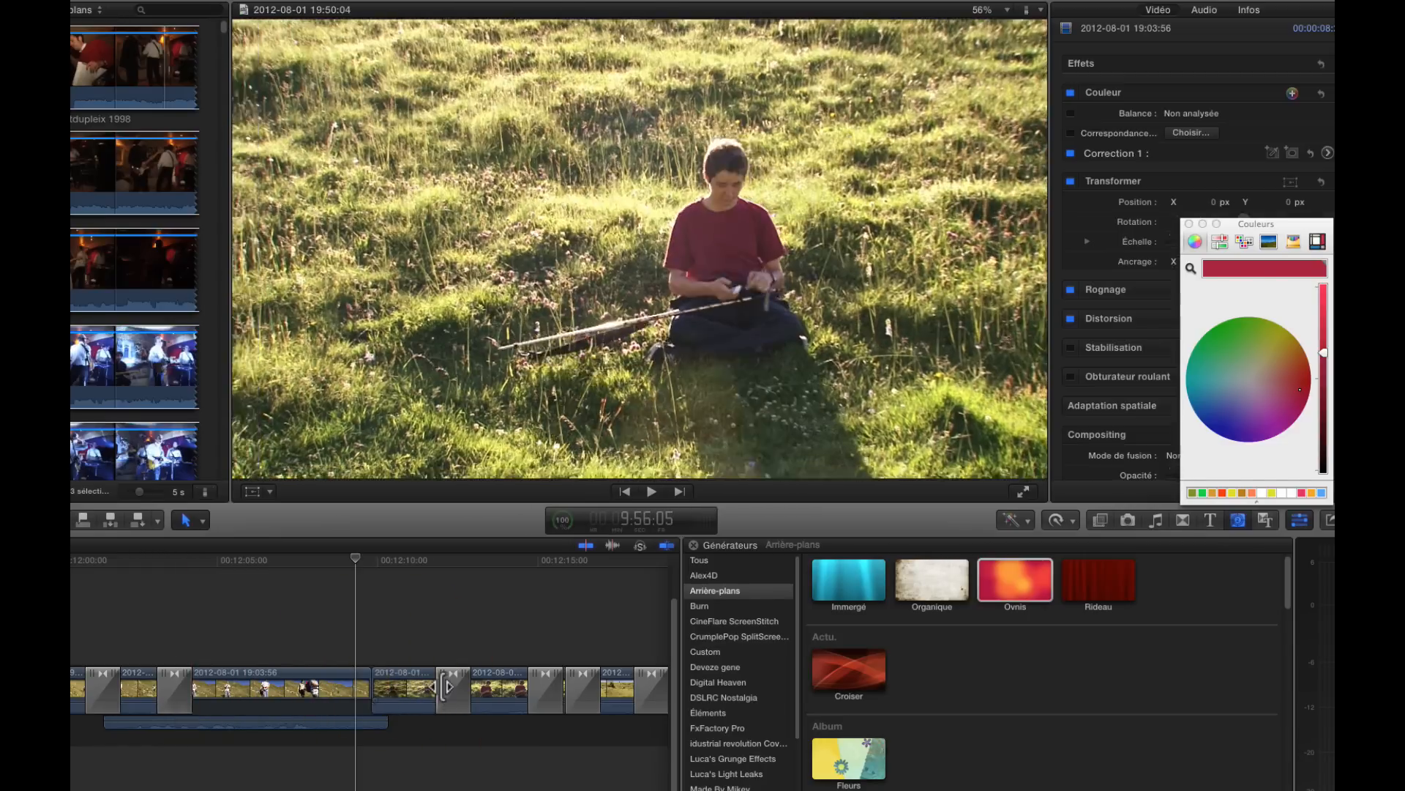
click(454, 688)
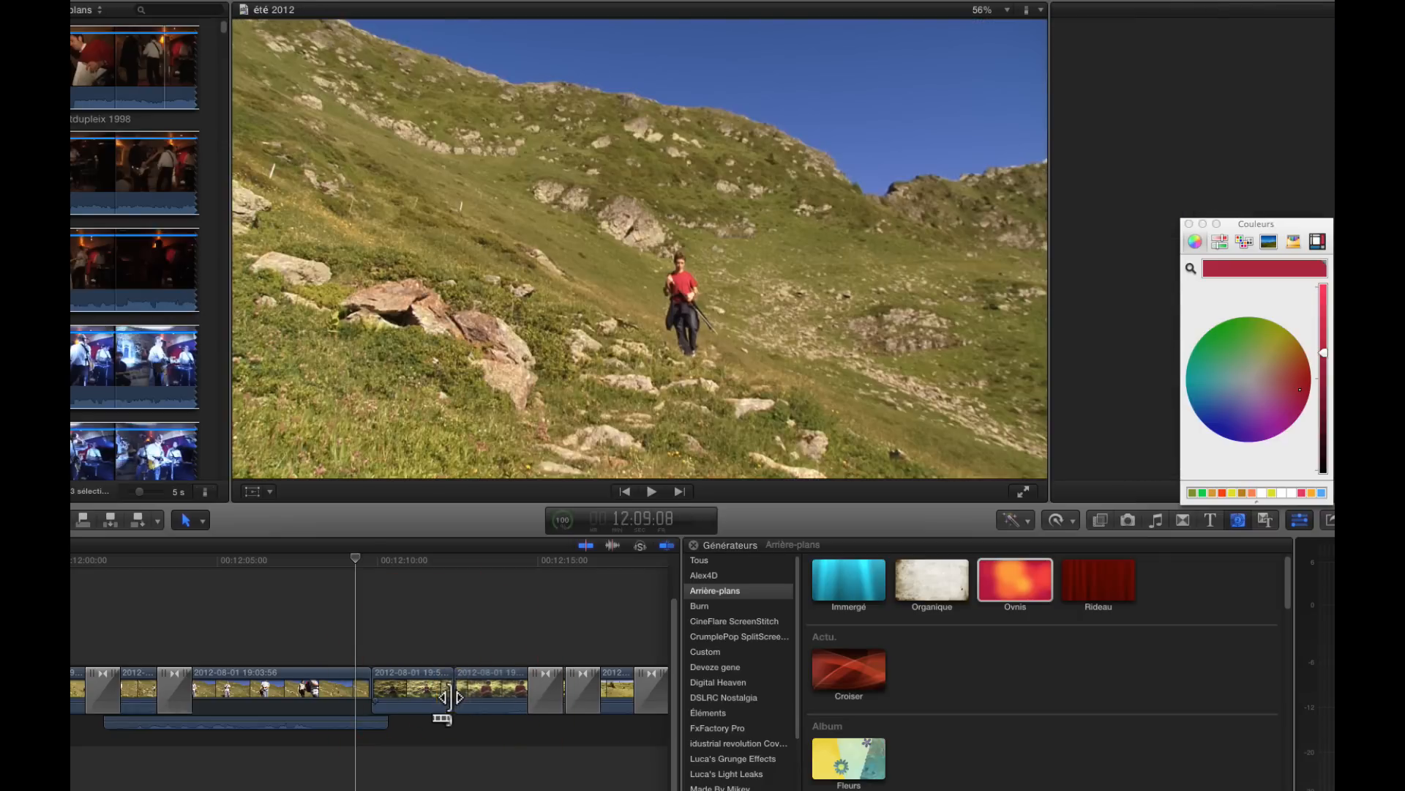
key(Delete)
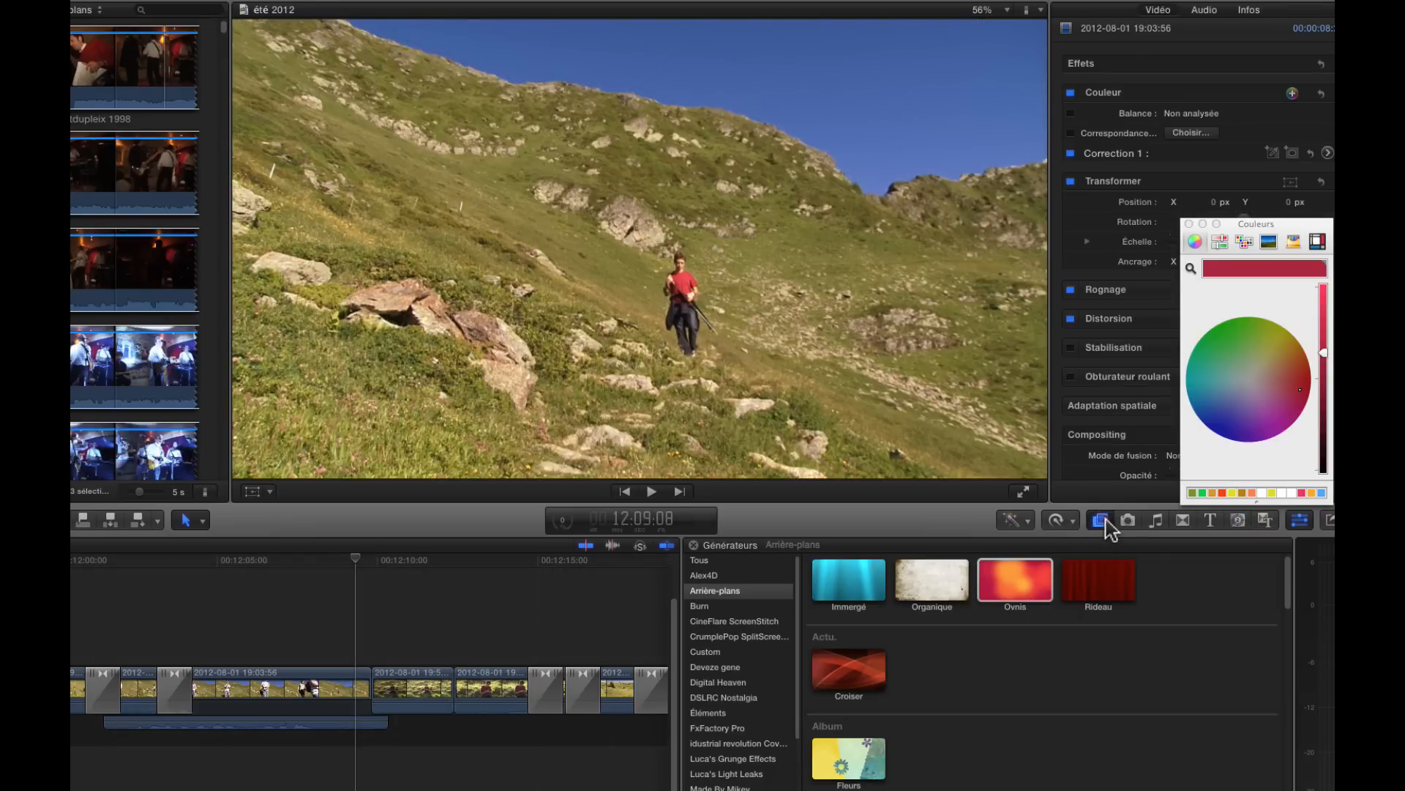
click(1100, 520)
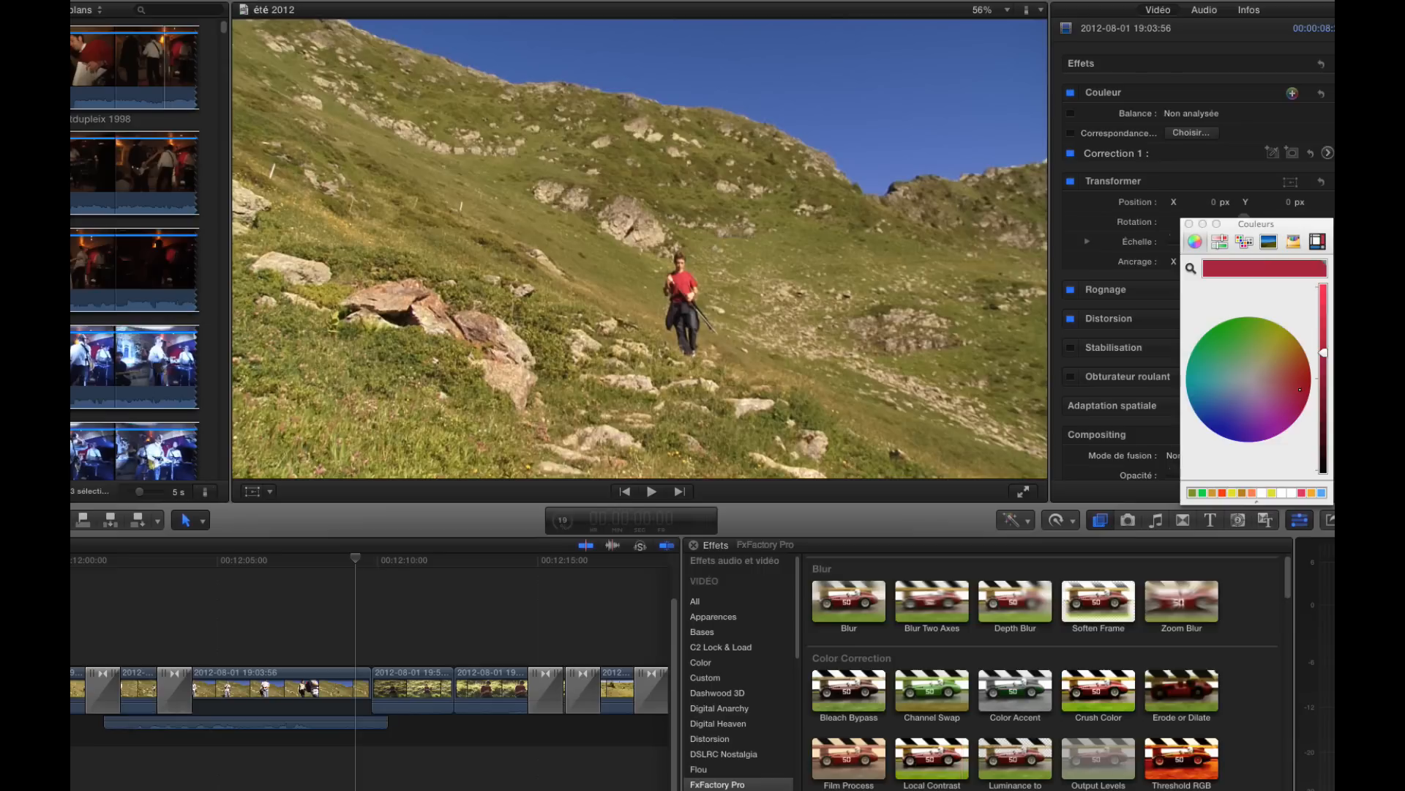
scroll(964, 761, down, 2)
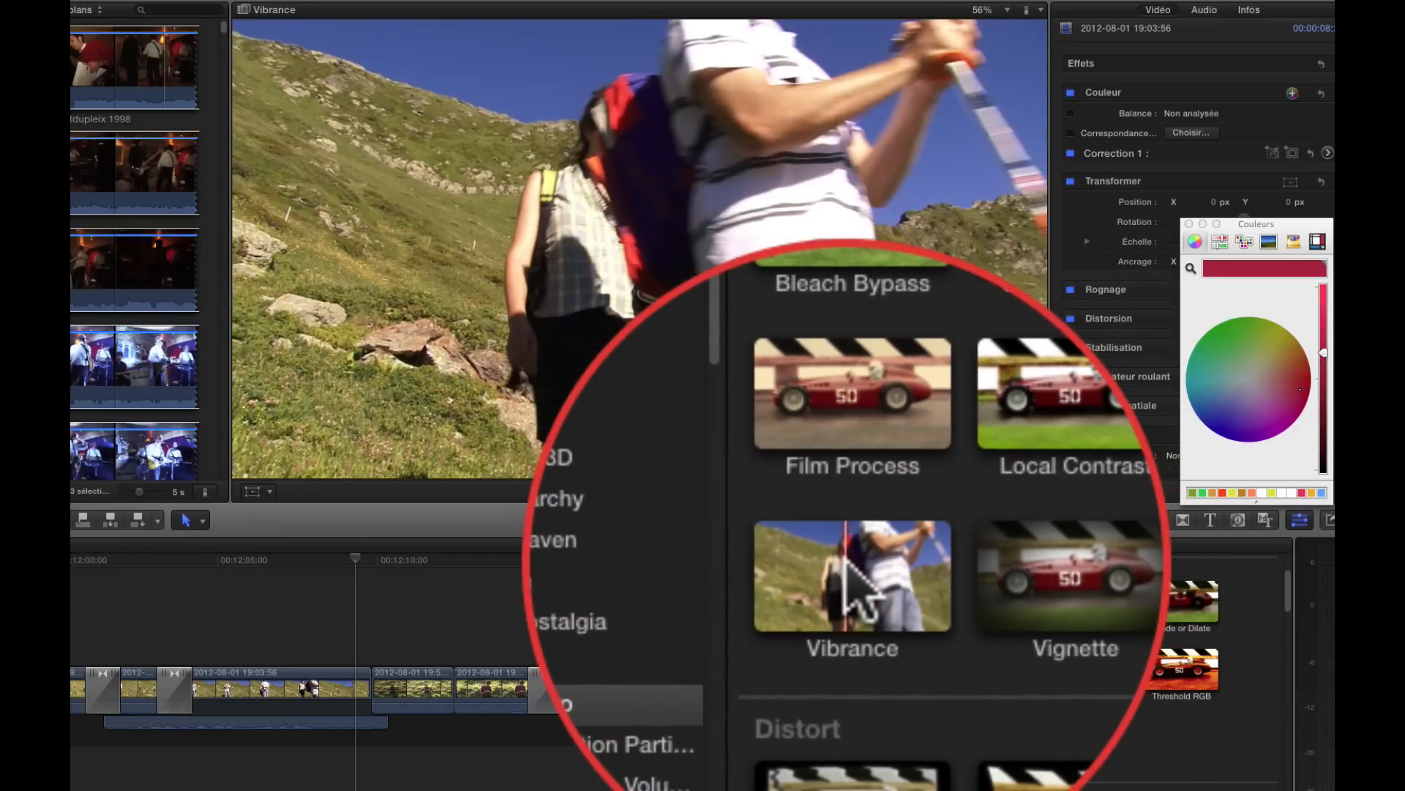
drag(849, 737, 507, 688)
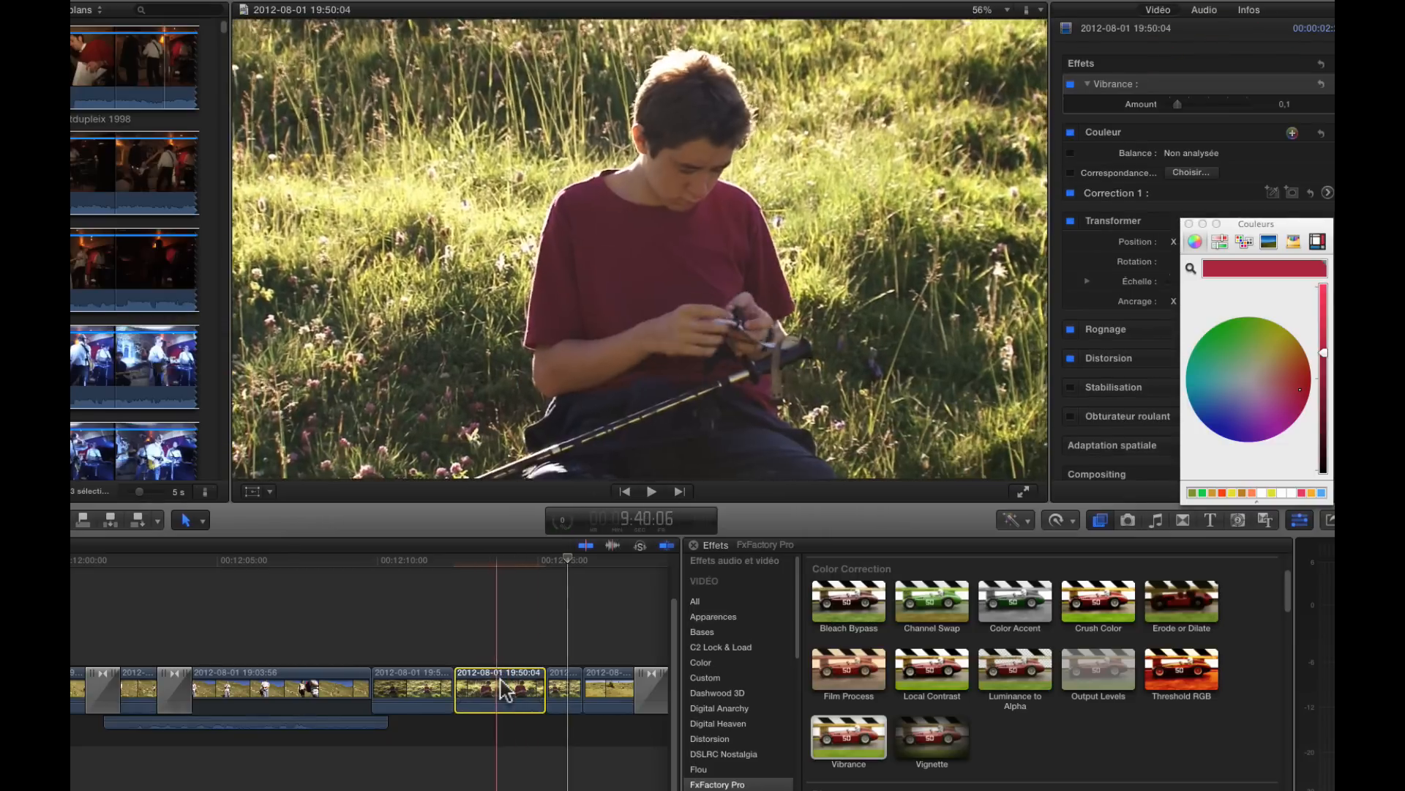
click(502, 674)
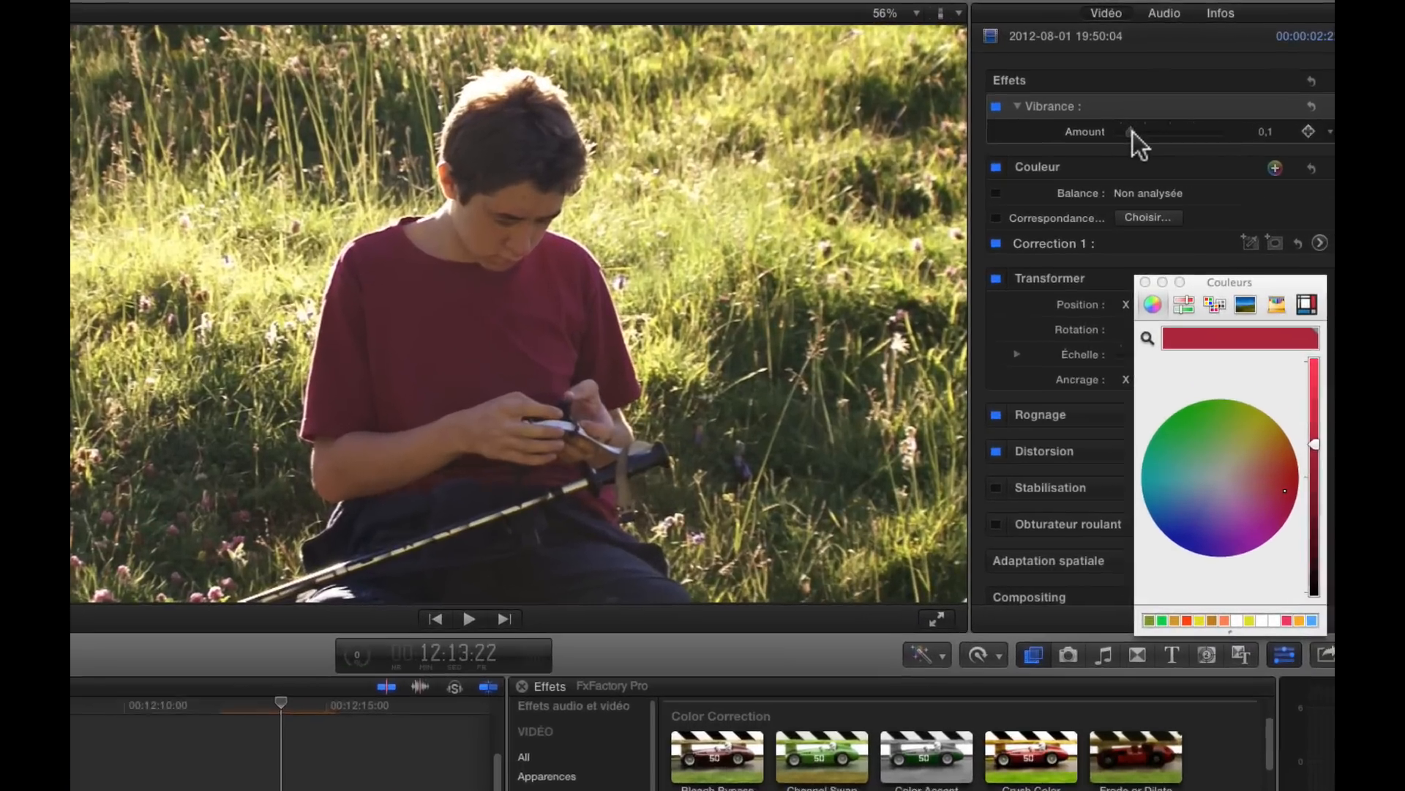
Set the Vibrance amount to 0.44 and remove the effect from the boy's clip.
drag(1184, 103, 1265, 111)
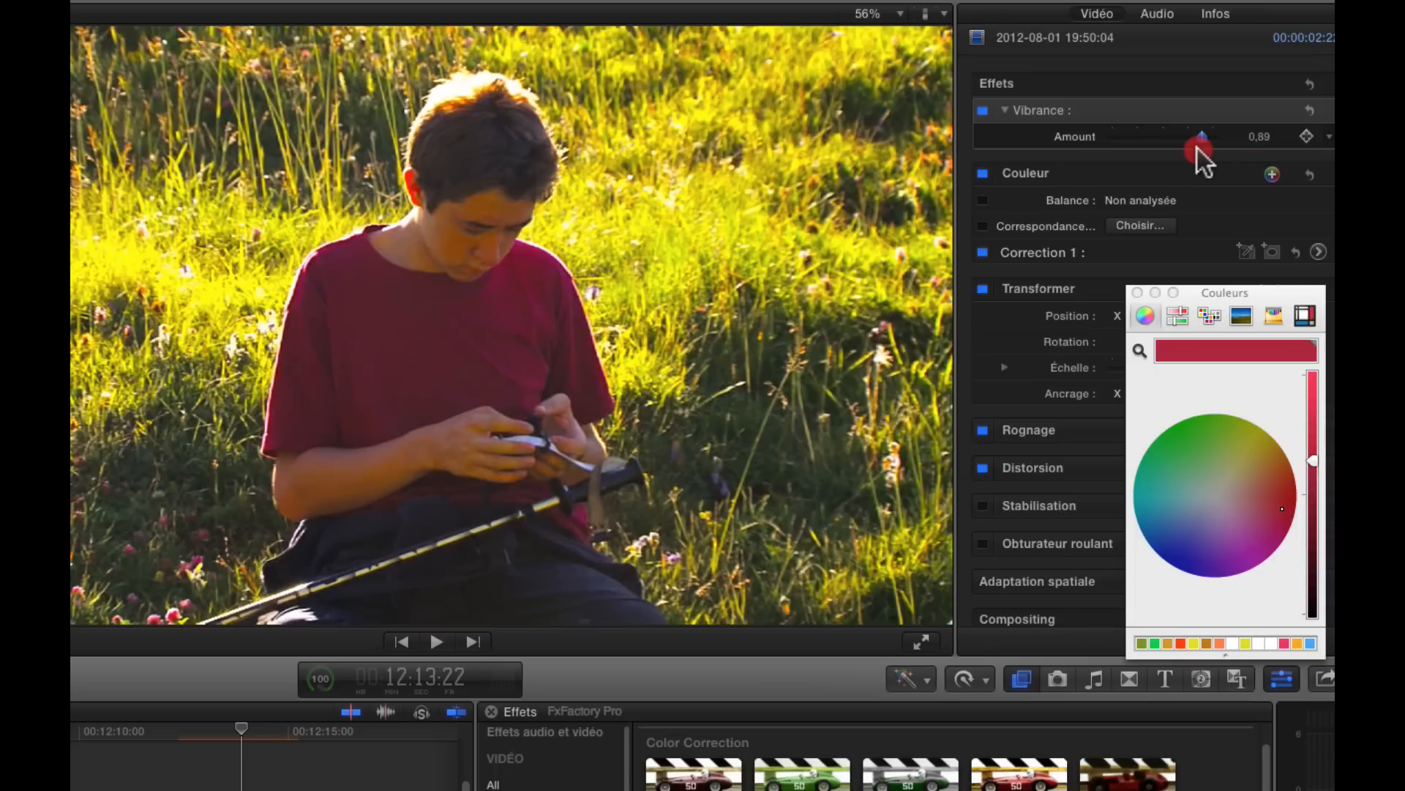
drag(1198, 148, 1160, 138)
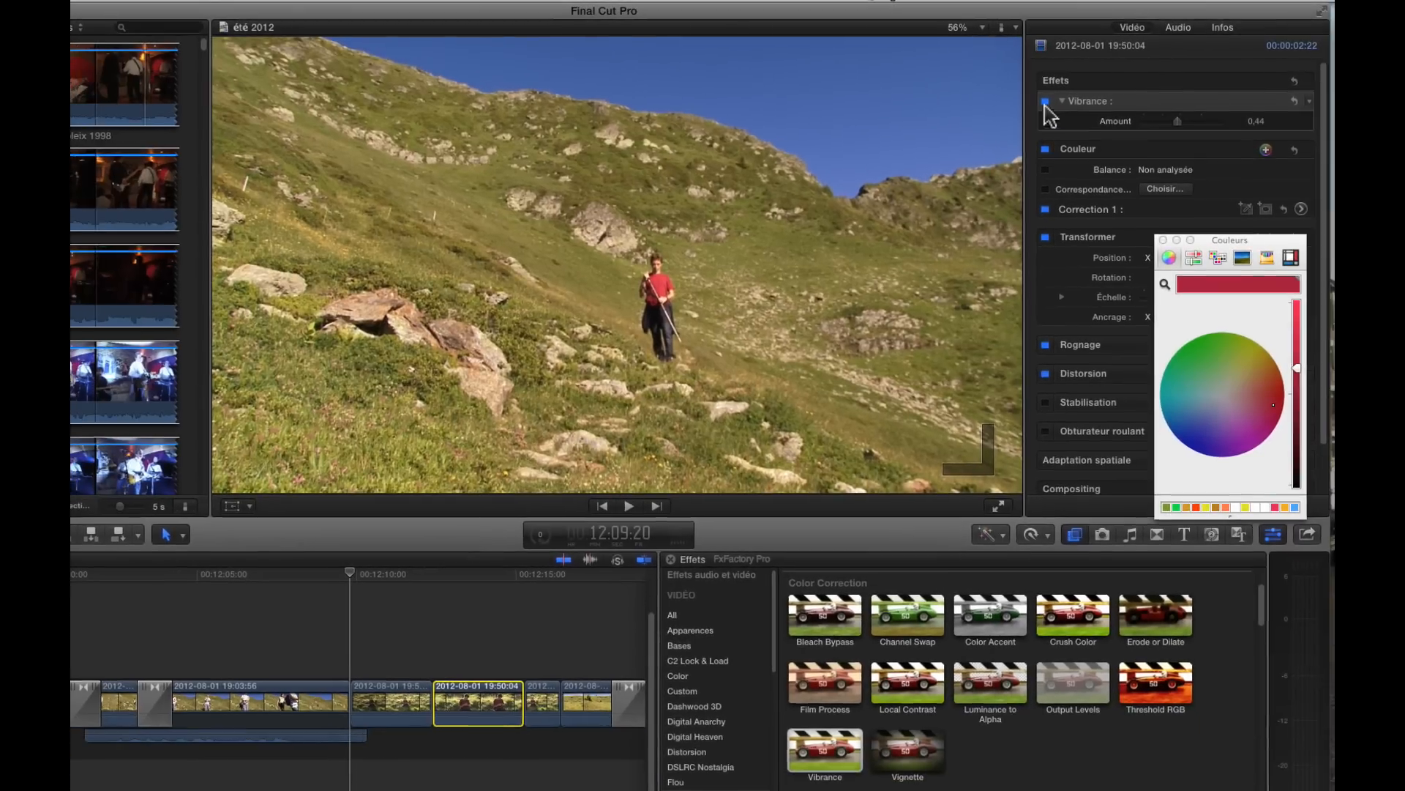
click(1012, 104)
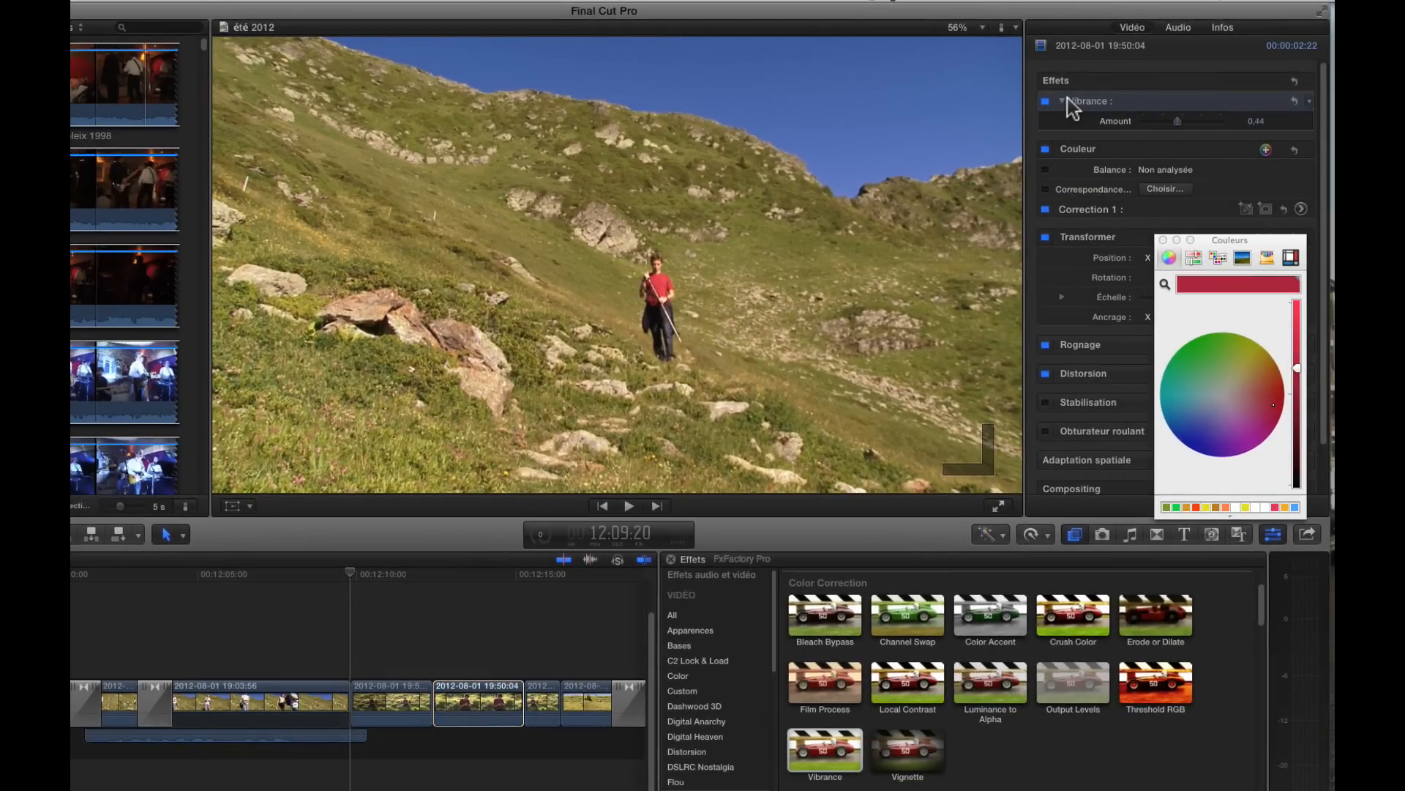
key(Delete)
Preview the Vignette and Camera Shake effects on the boy's close-up clip and browse the Distort category.
mouse_move(910, 755)
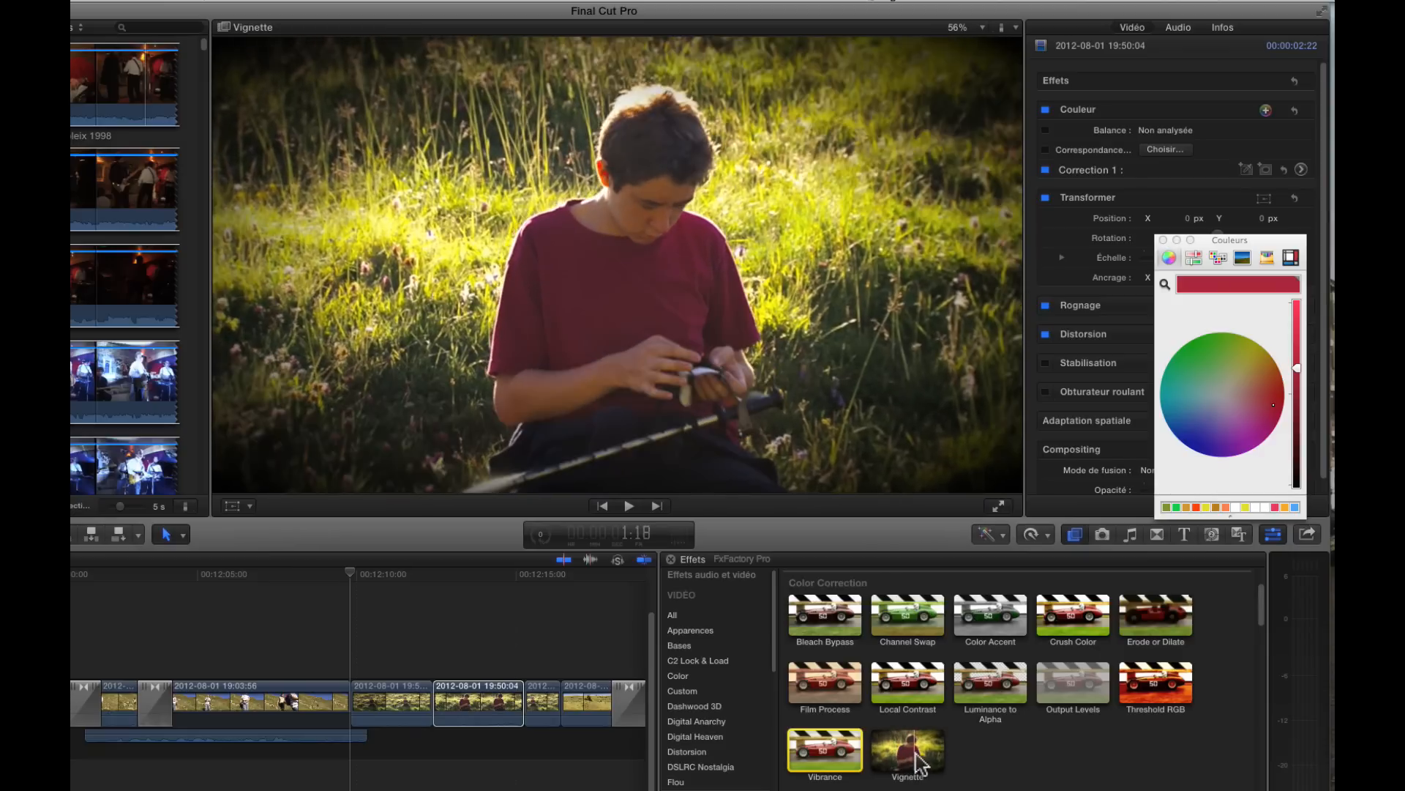
scroll(954, 759, down, 4)
scroll(956, 752, down, 1)
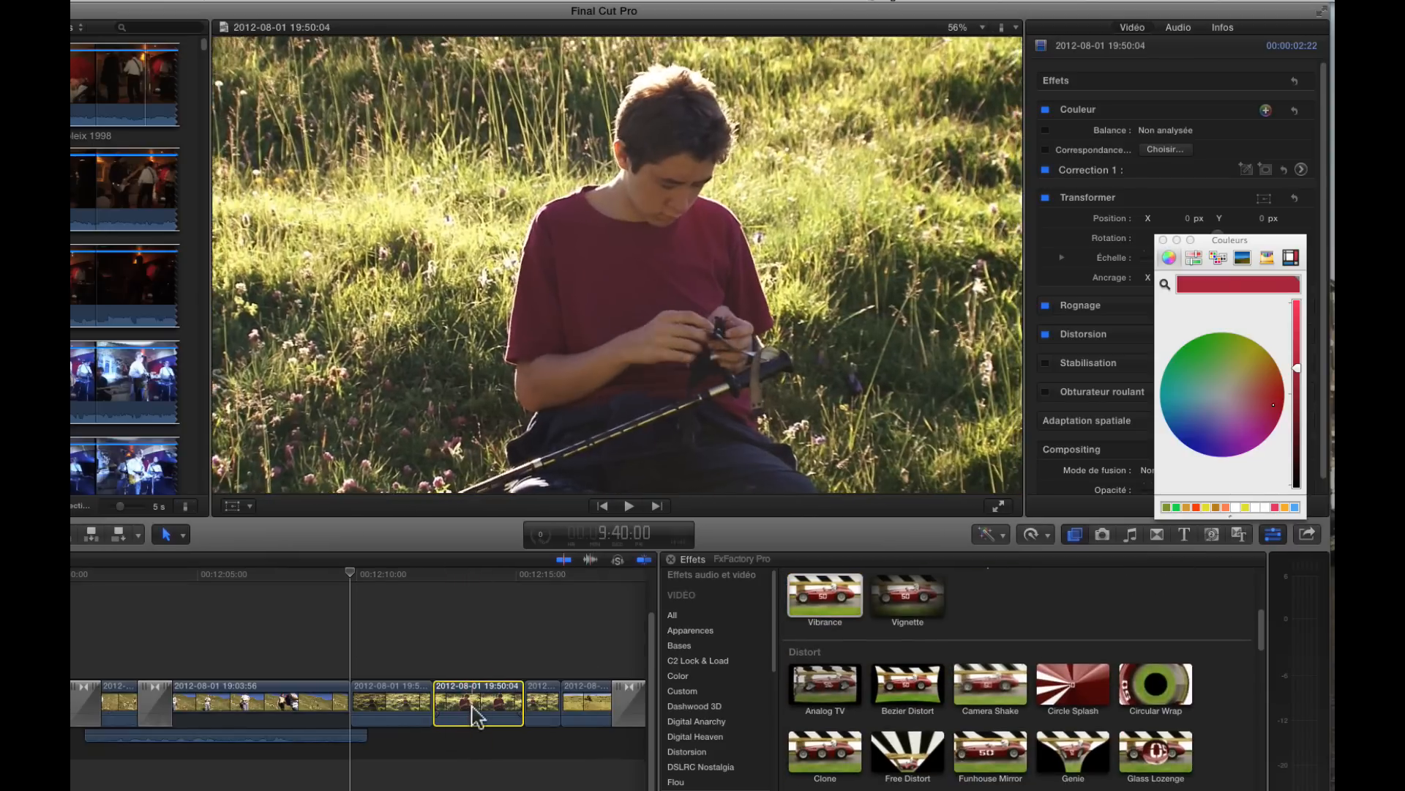
click(472, 688)
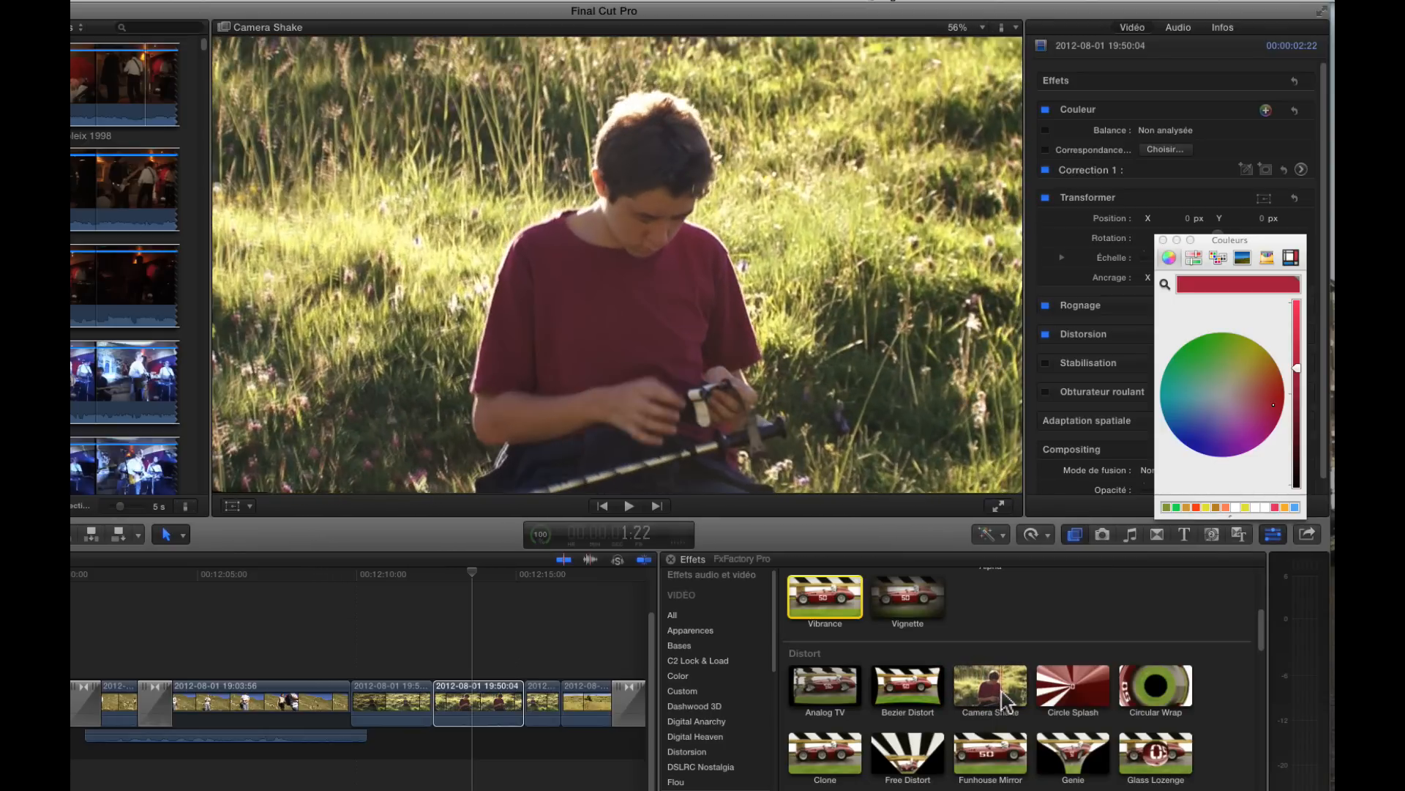
scroll(1025, 698, down, 2)
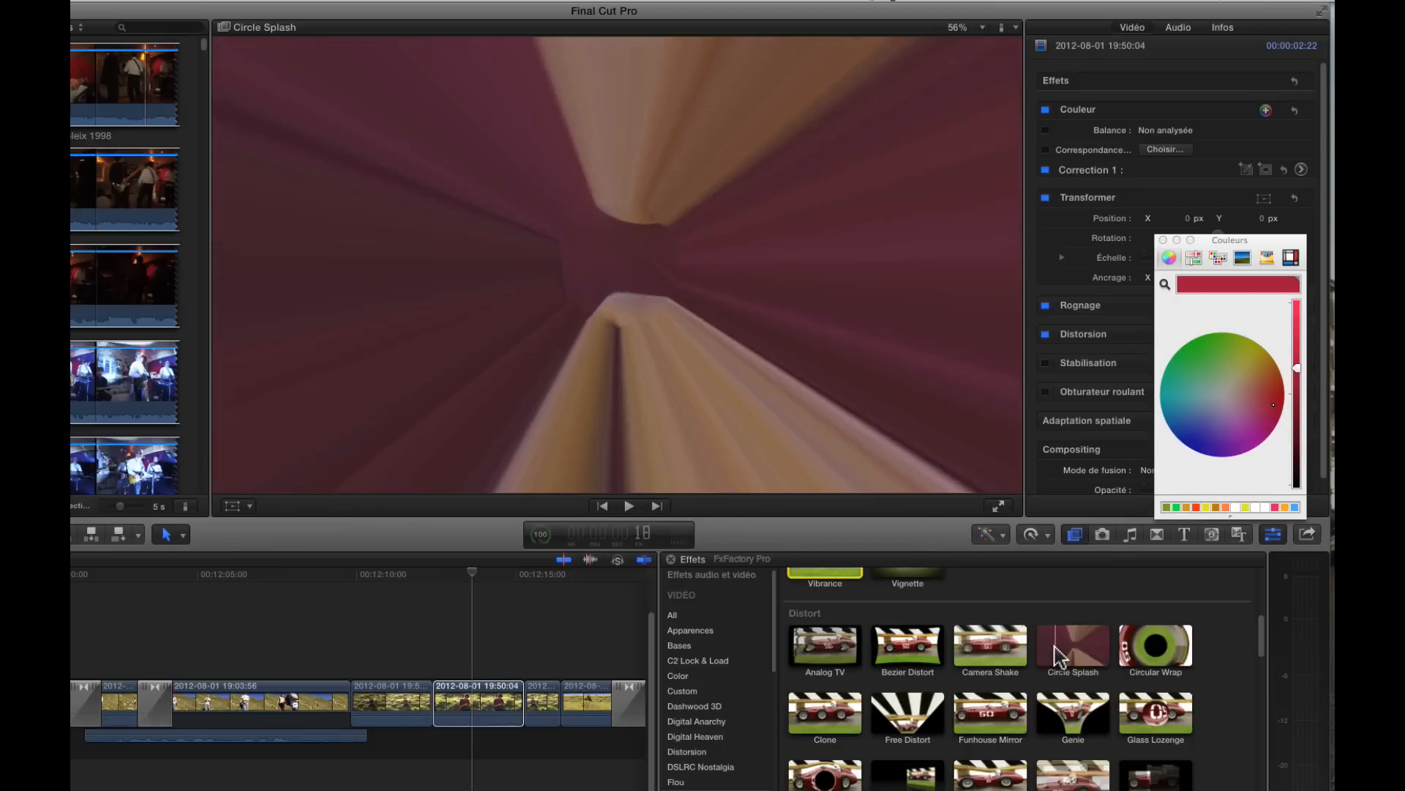
Apply Circle Splash to the boy's clip and move its center onto his face at about X 0.12, Y 0.21.
click(1066, 647)
double_click(1065, 648)
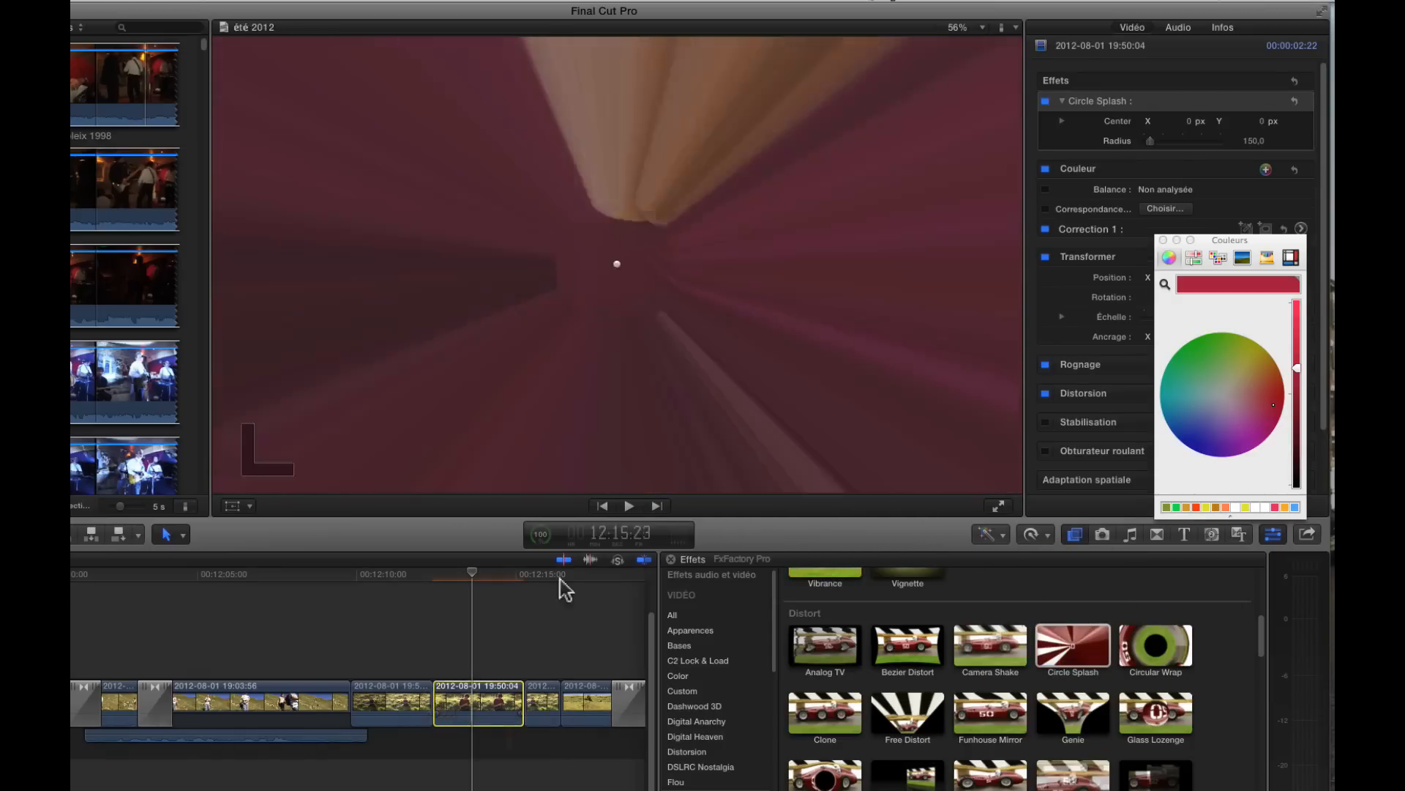
drag(615, 267, 672, 176)
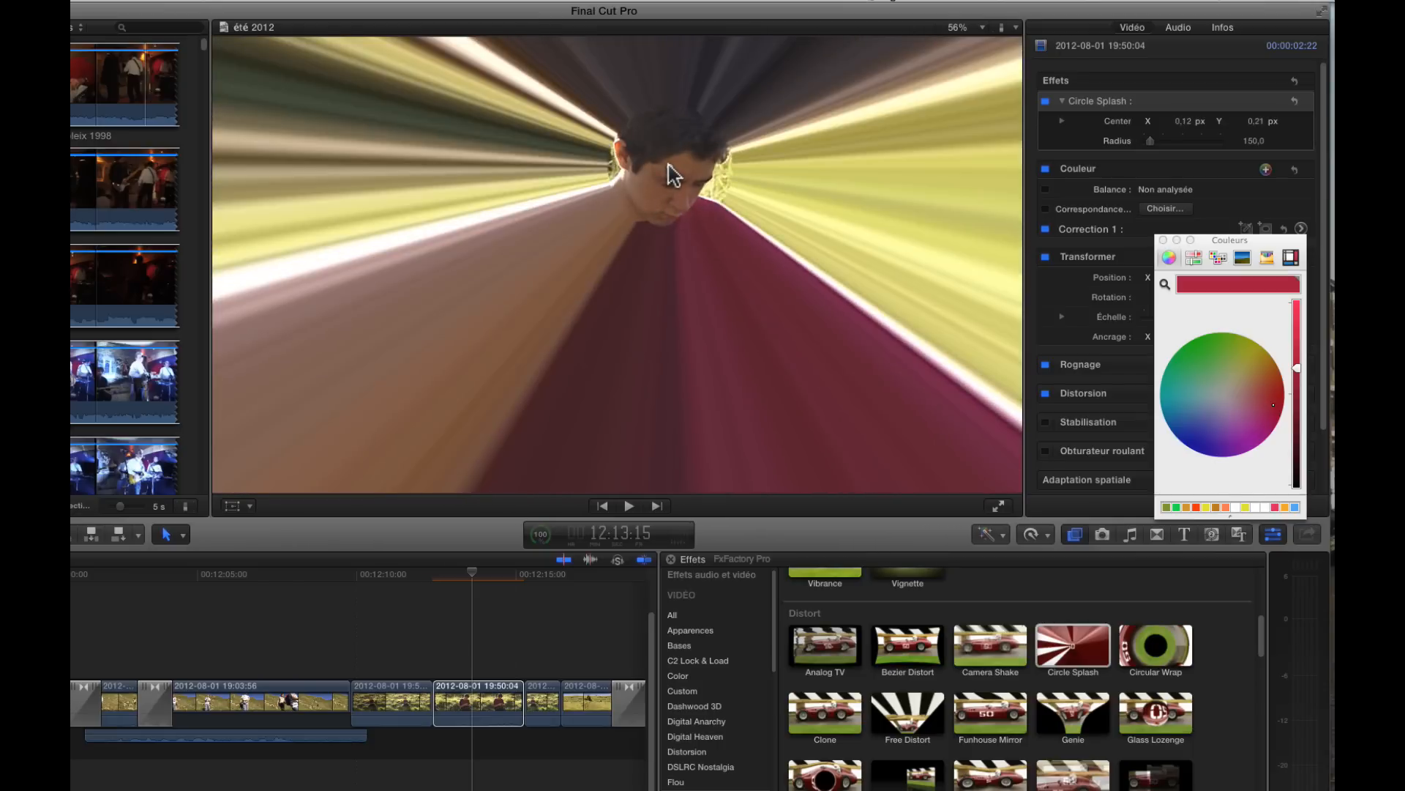
Try a Circle Splash radius of 124 centered on the boy's hands, and delete the effect.
drag(1151, 140, 1148, 143)
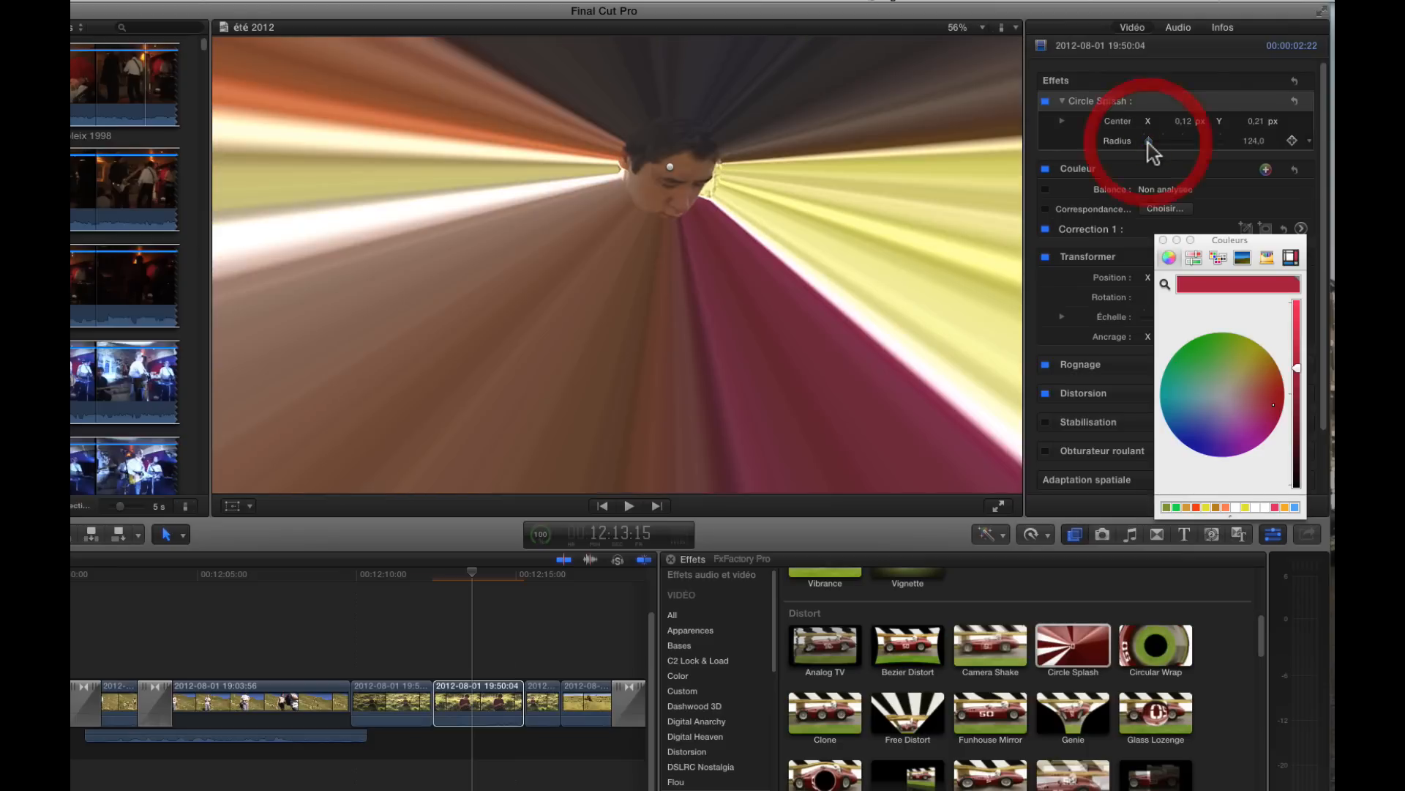
drag(669, 170, 678, 343)
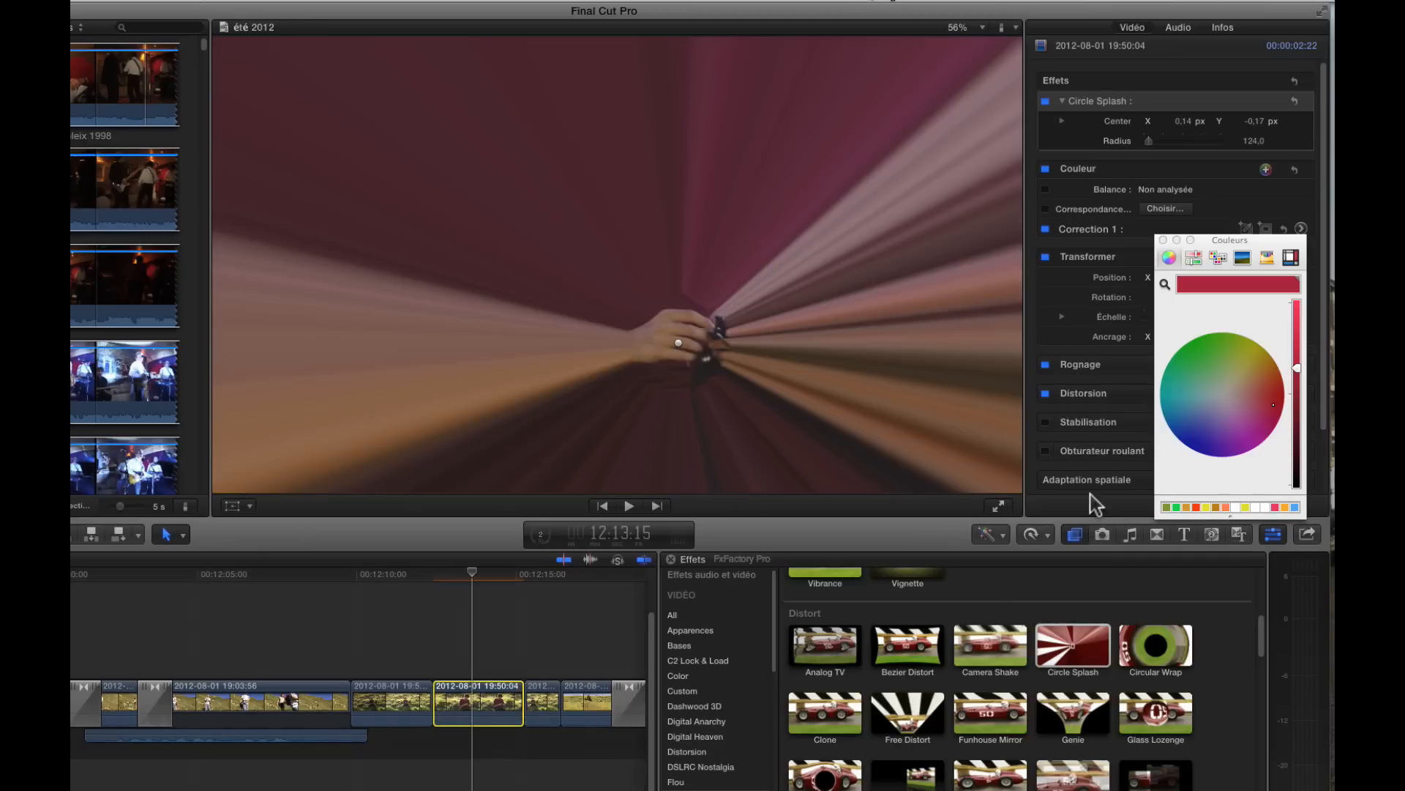
key(Delete)
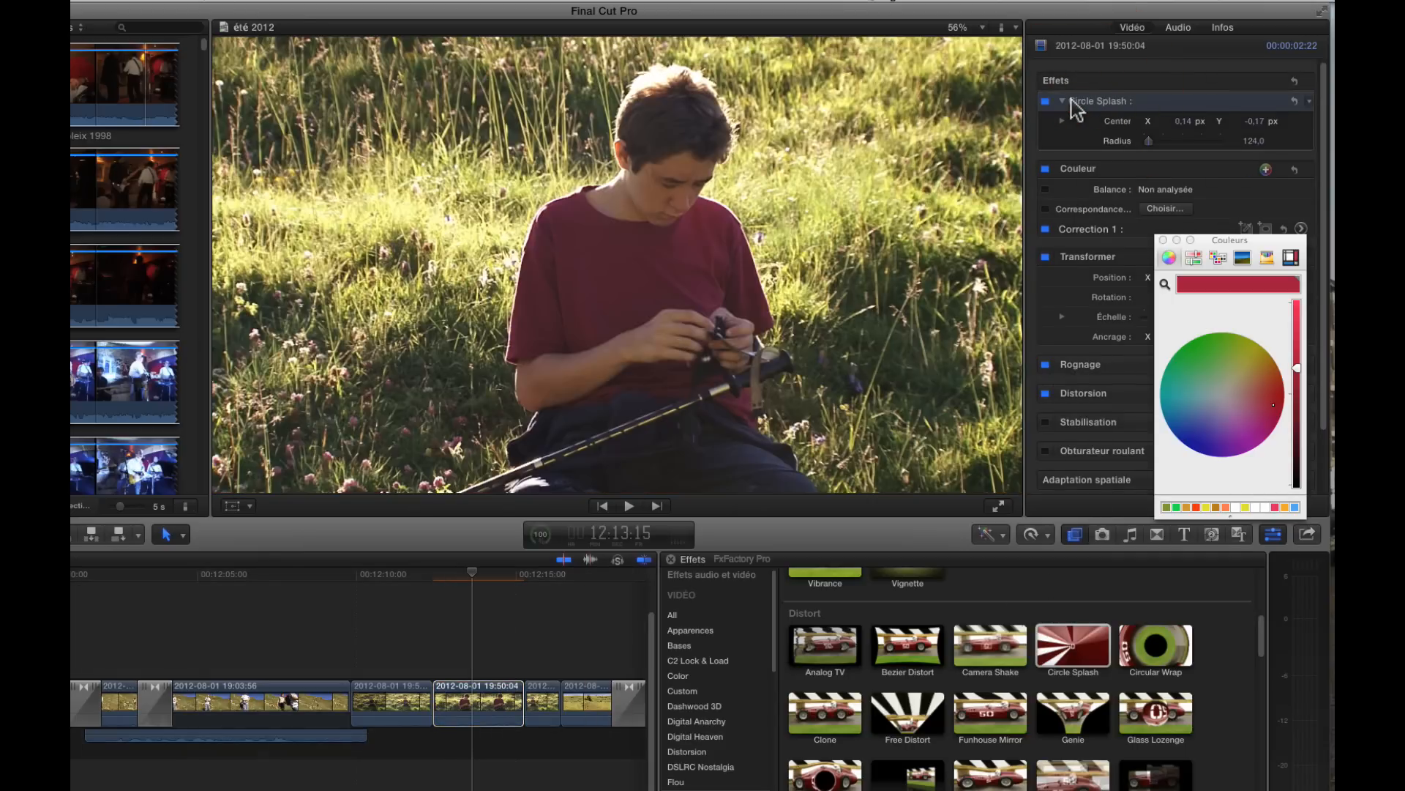
click(1157, 655)
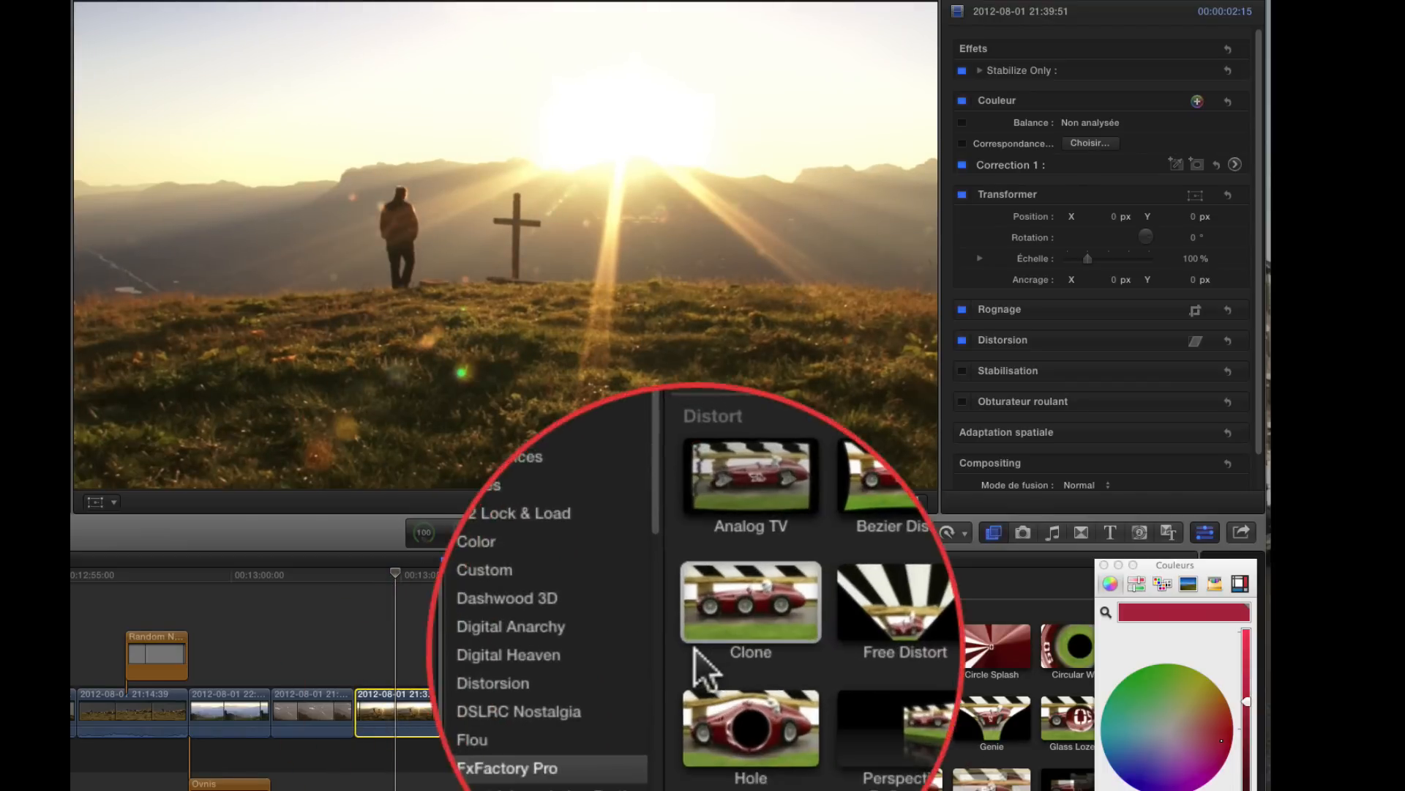
double_click(727, 719)
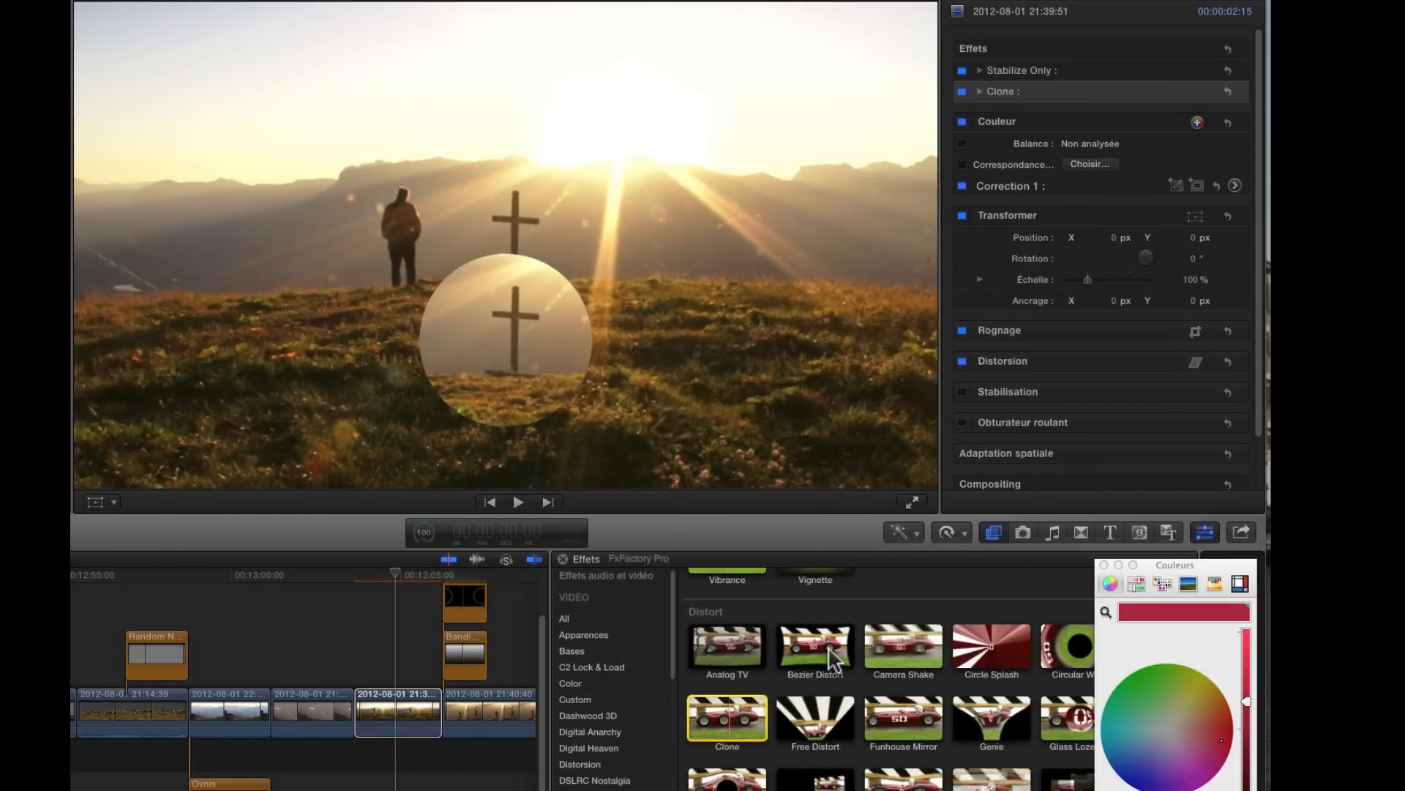
click(981, 91)
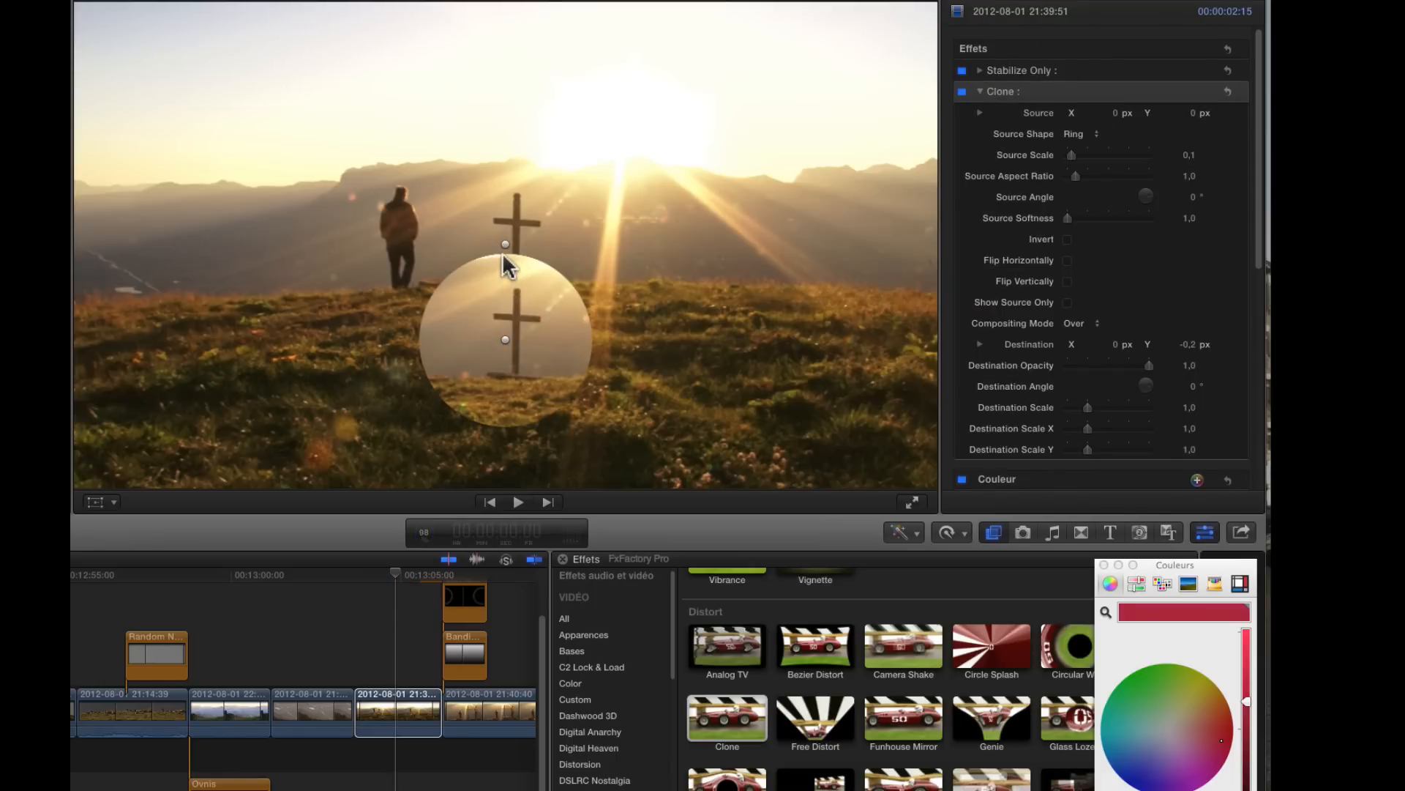
Place the Clone source on the standing man at X -0.21, Y 0.02 and its destination on the mountainside at X -0.68.
mouse_move(504, 238)
mouse_down()
mouse_move(515, 236)
mouse_move(407, 240)
mouse_up()
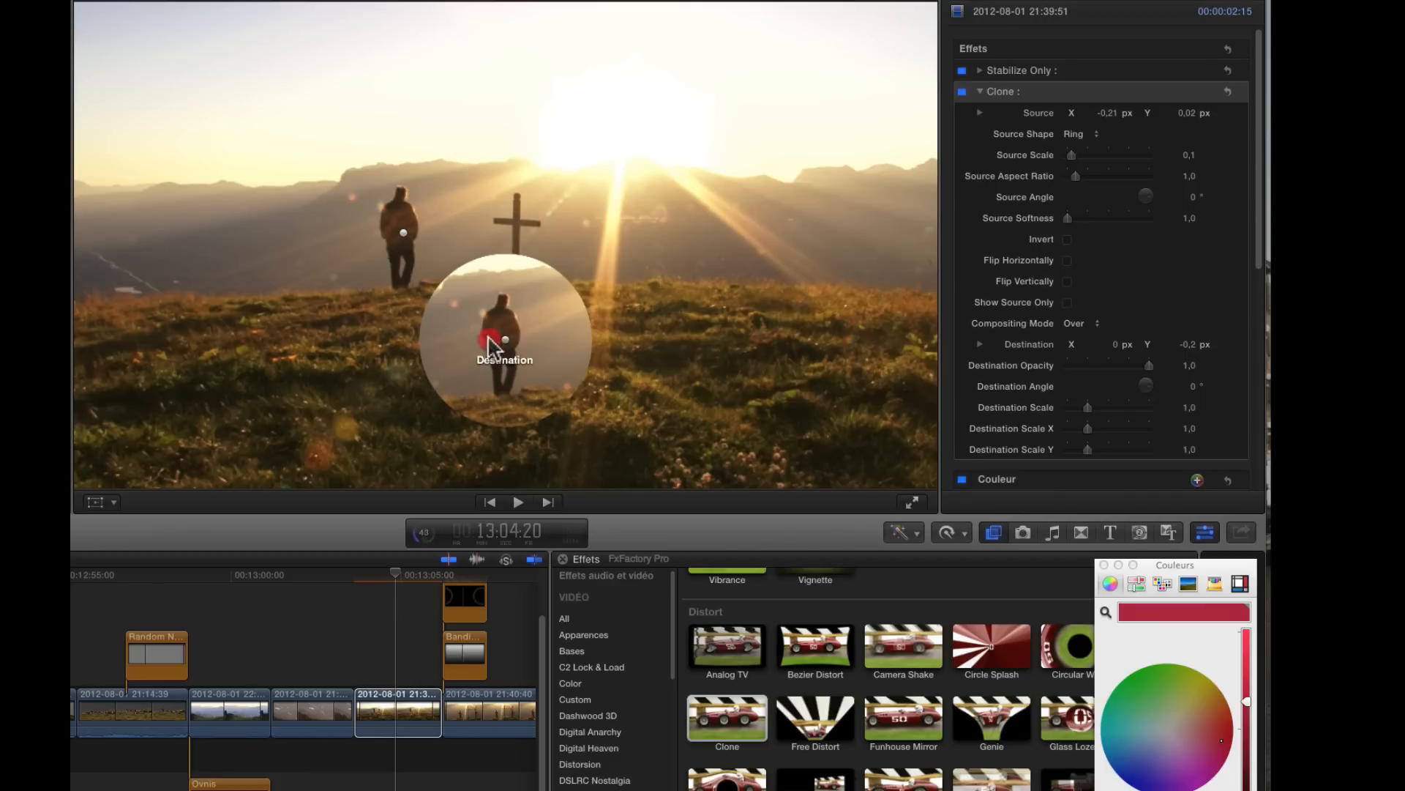
drag(489, 344, 521, 330)
mouse_move(221, 285)
mouse_down()
mouse_move(180, 224)
mouse_move(180, 255)
mouse_up()
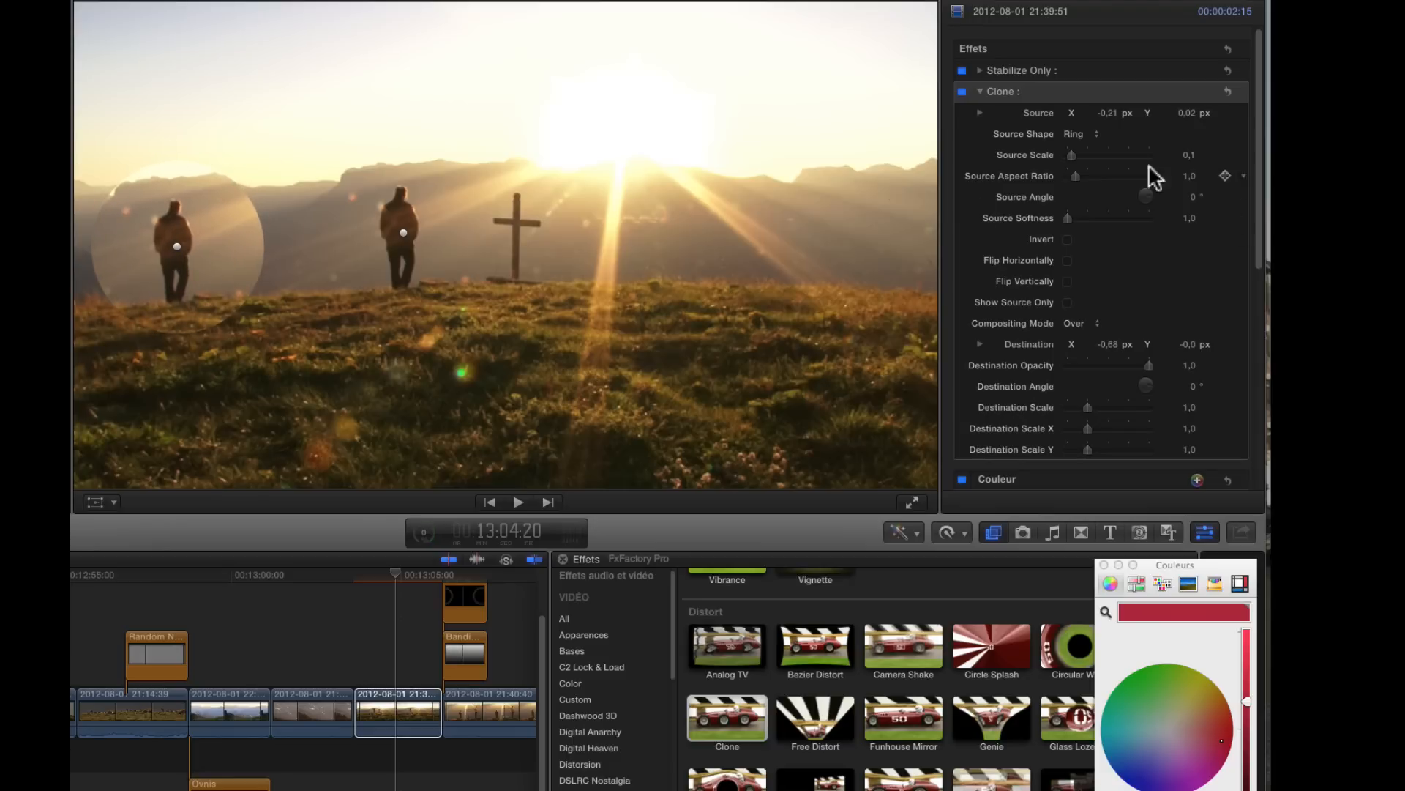
Set the Clone effect's source shape to Bar, source scale to 0.06 and source softness to 0.
click(1089, 133)
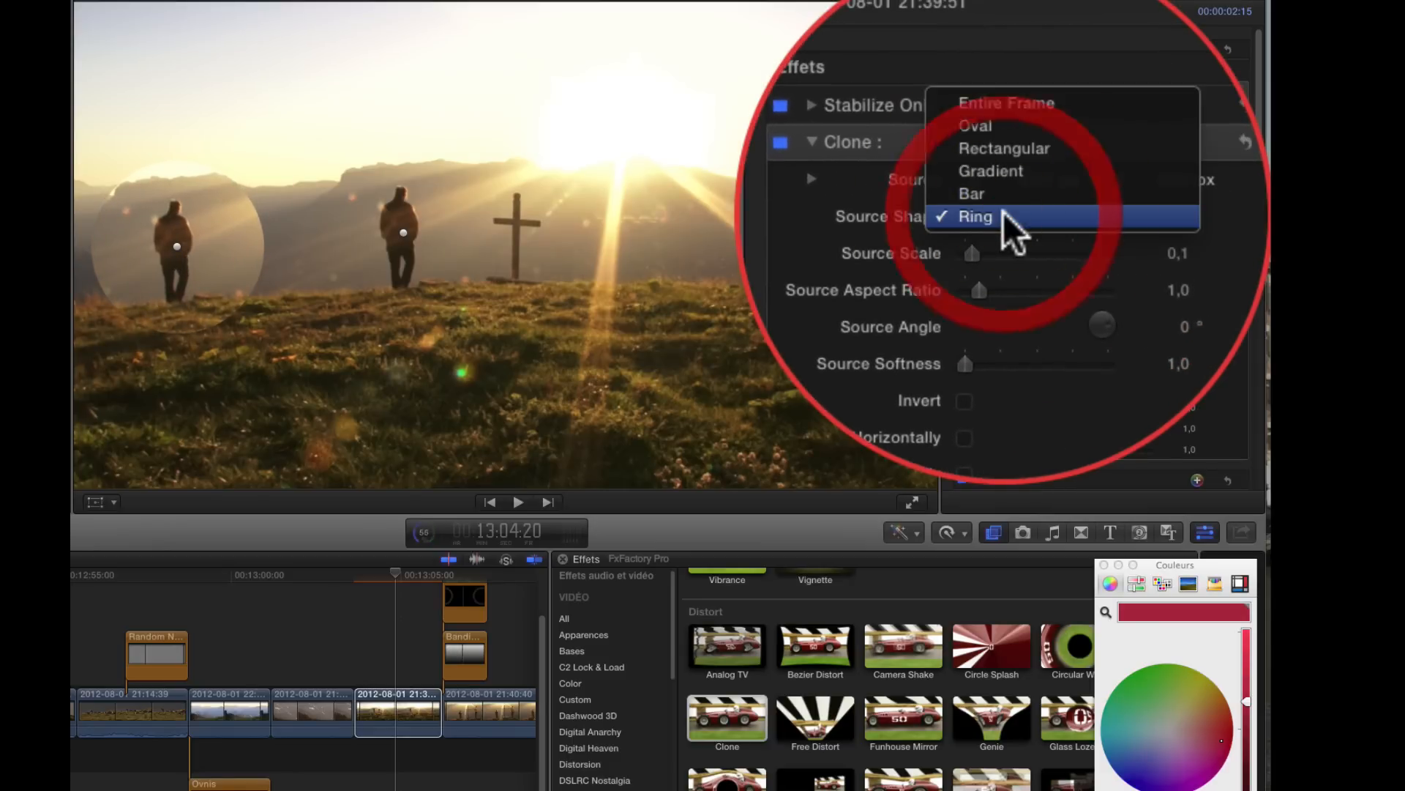
click(1088, 121)
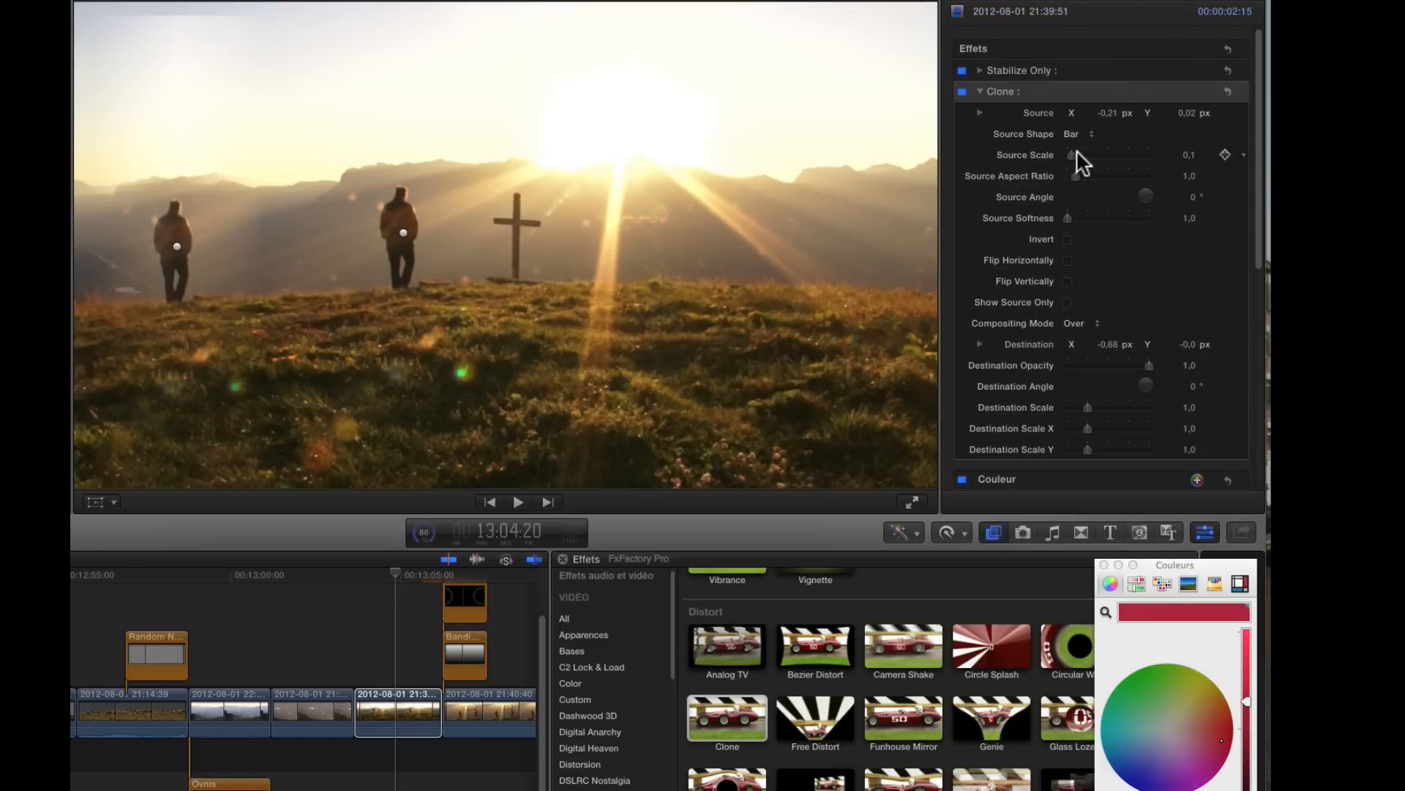
drag(1073, 154, 1071, 152)
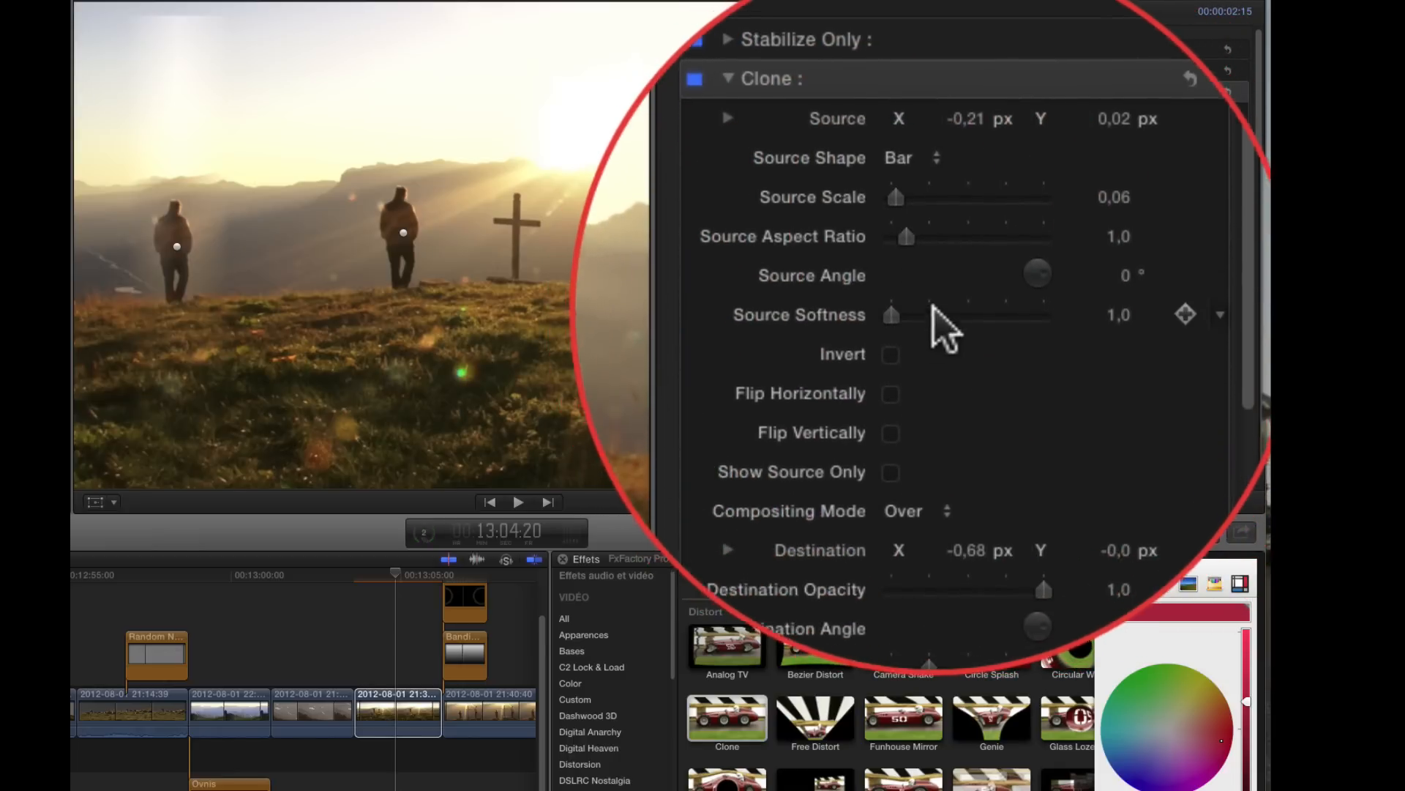
mouse_move(908, 311)
mouse_down()
mouse_move(948, 311)
mouse_move(908, 309)
mouse_up()
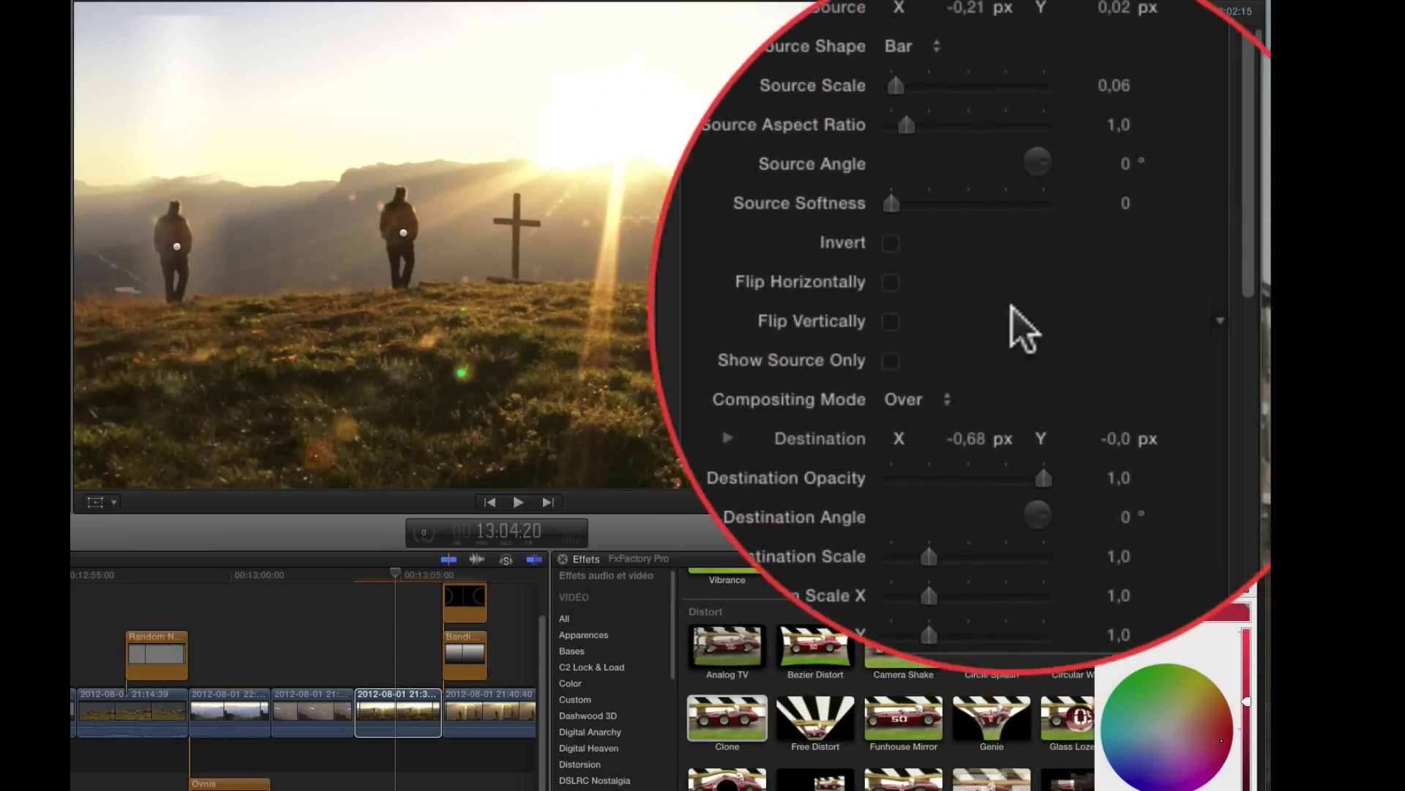
Set the Clone effect's destination opacity to 0.49 and destination scale to 0.85.
scroll(947, 309, down, 4)
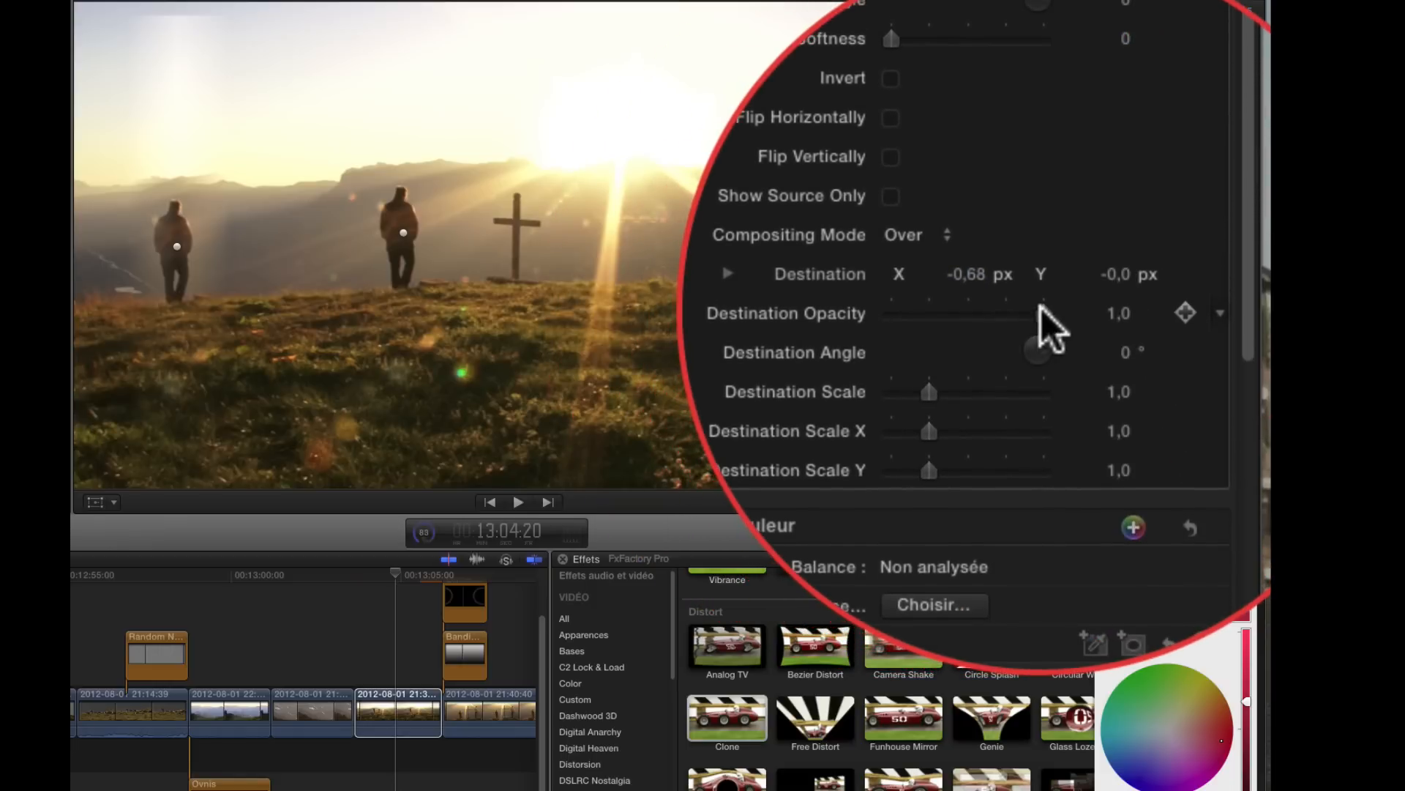
drag(1043, 307, 965, 308)
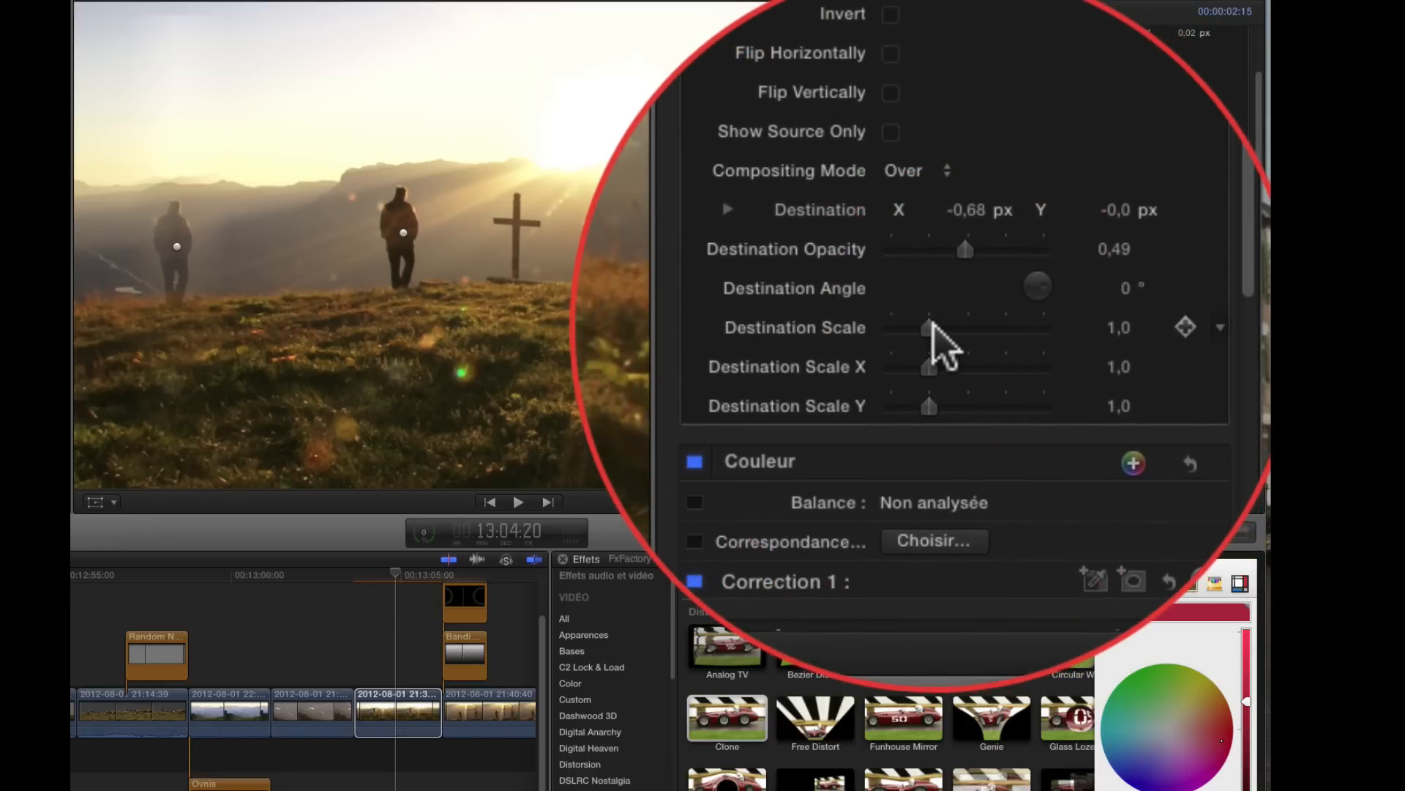
mouse_move(934, 326)
mouse_down()
mouse_move(947, 325)
mouse_move(929, 327)
mouse_up()
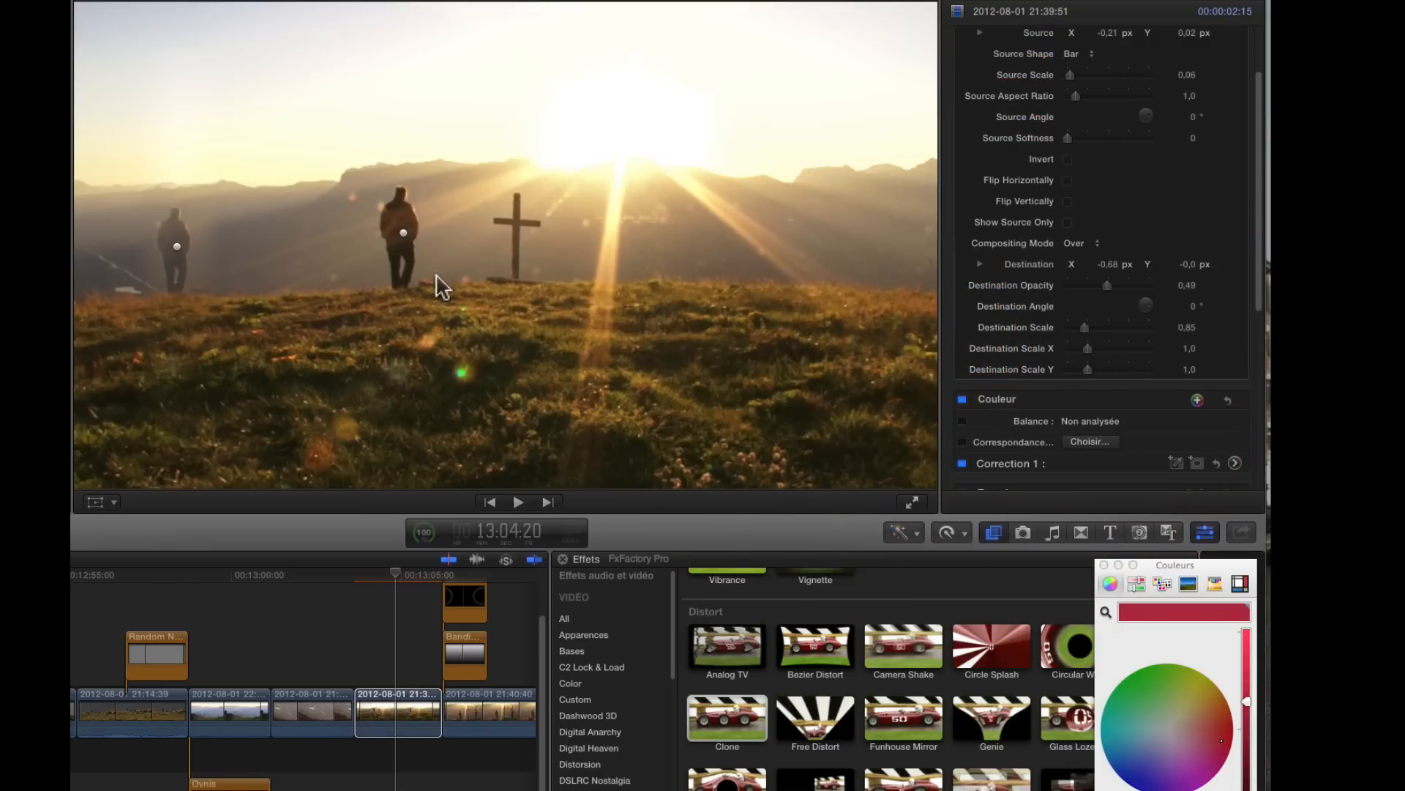
click(179, 264)
scroll(1061, 209, up, 3)
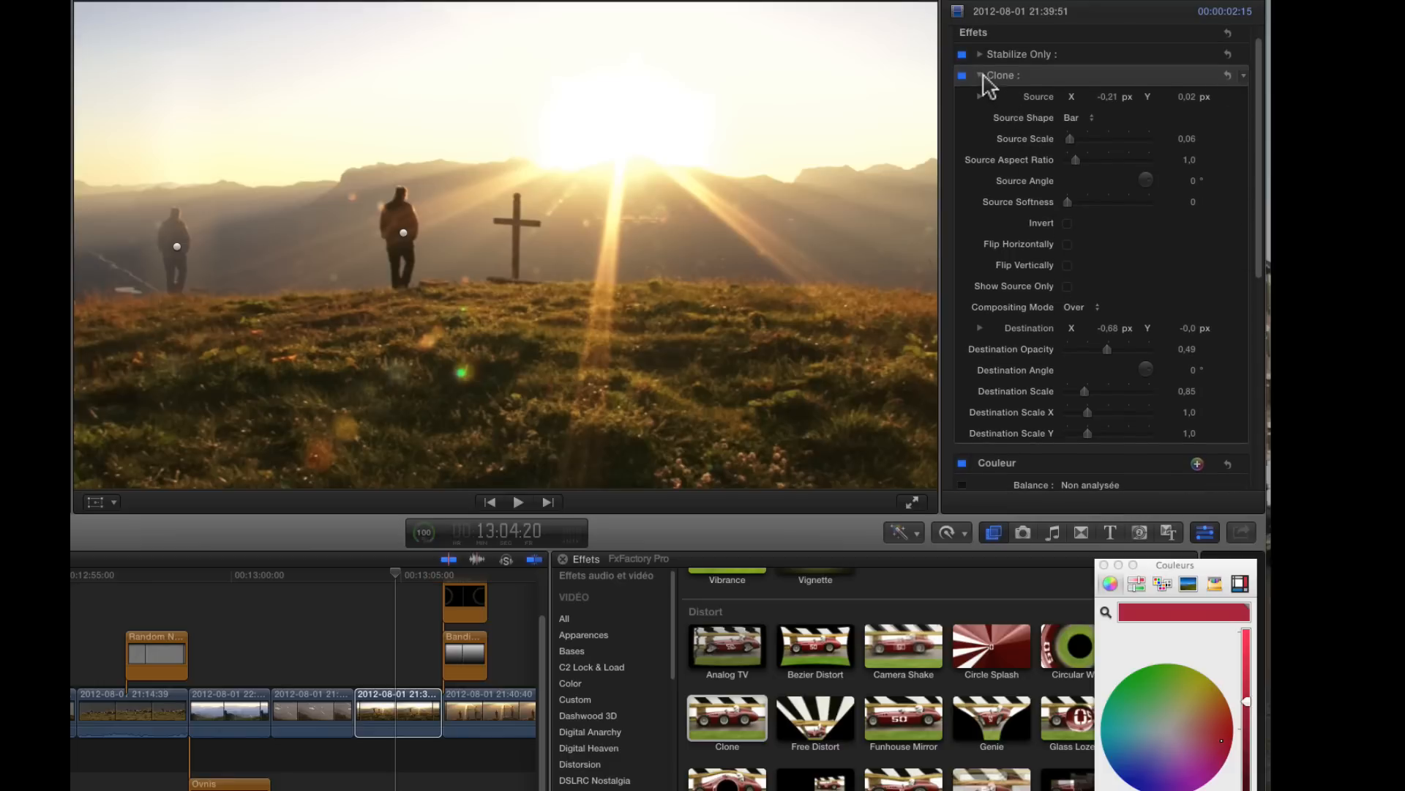
Add a second Clone effect with its source near the cross's base at X 0.01, Y -0.03 and its destination at X 0.56, Y -0.04.
click(981, 76)
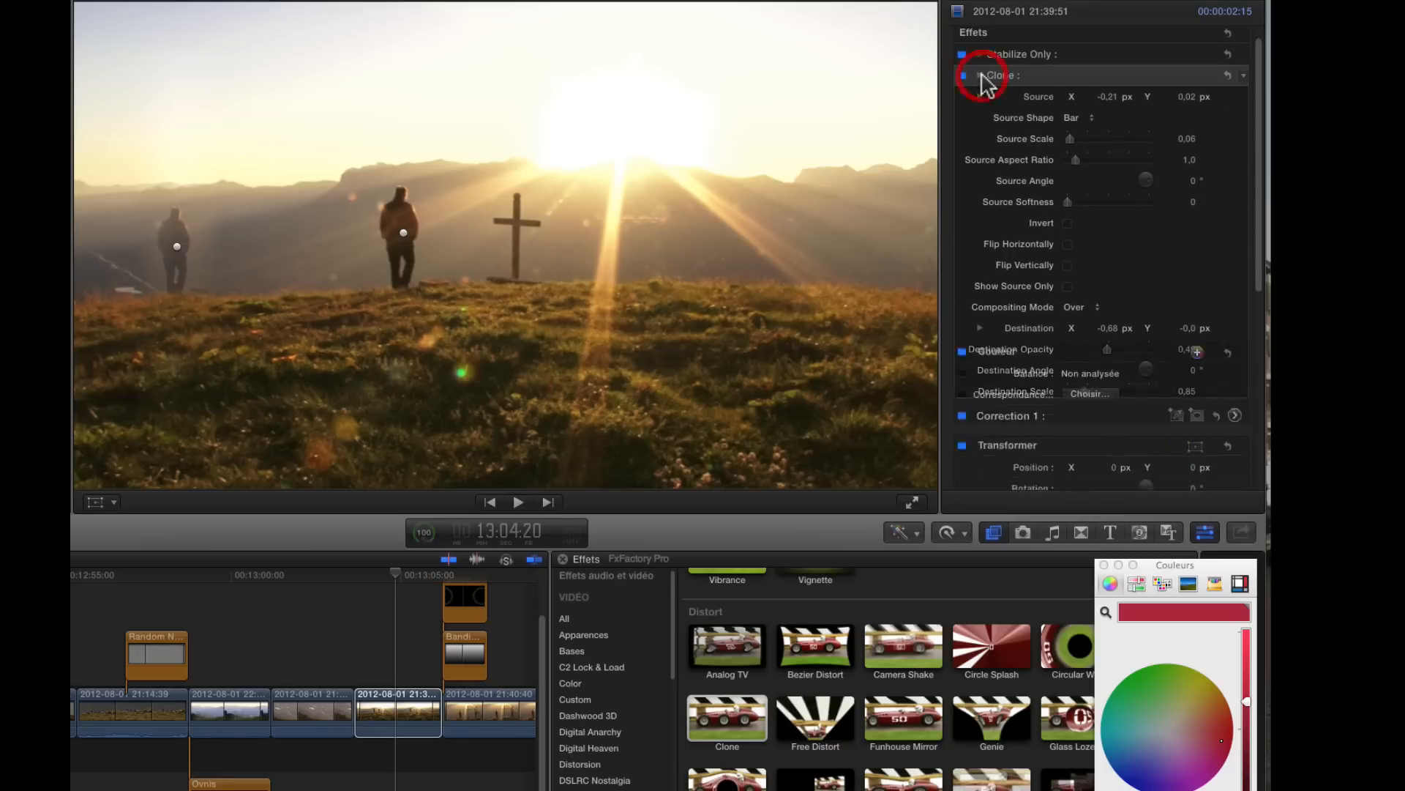
double_click(728, 722)
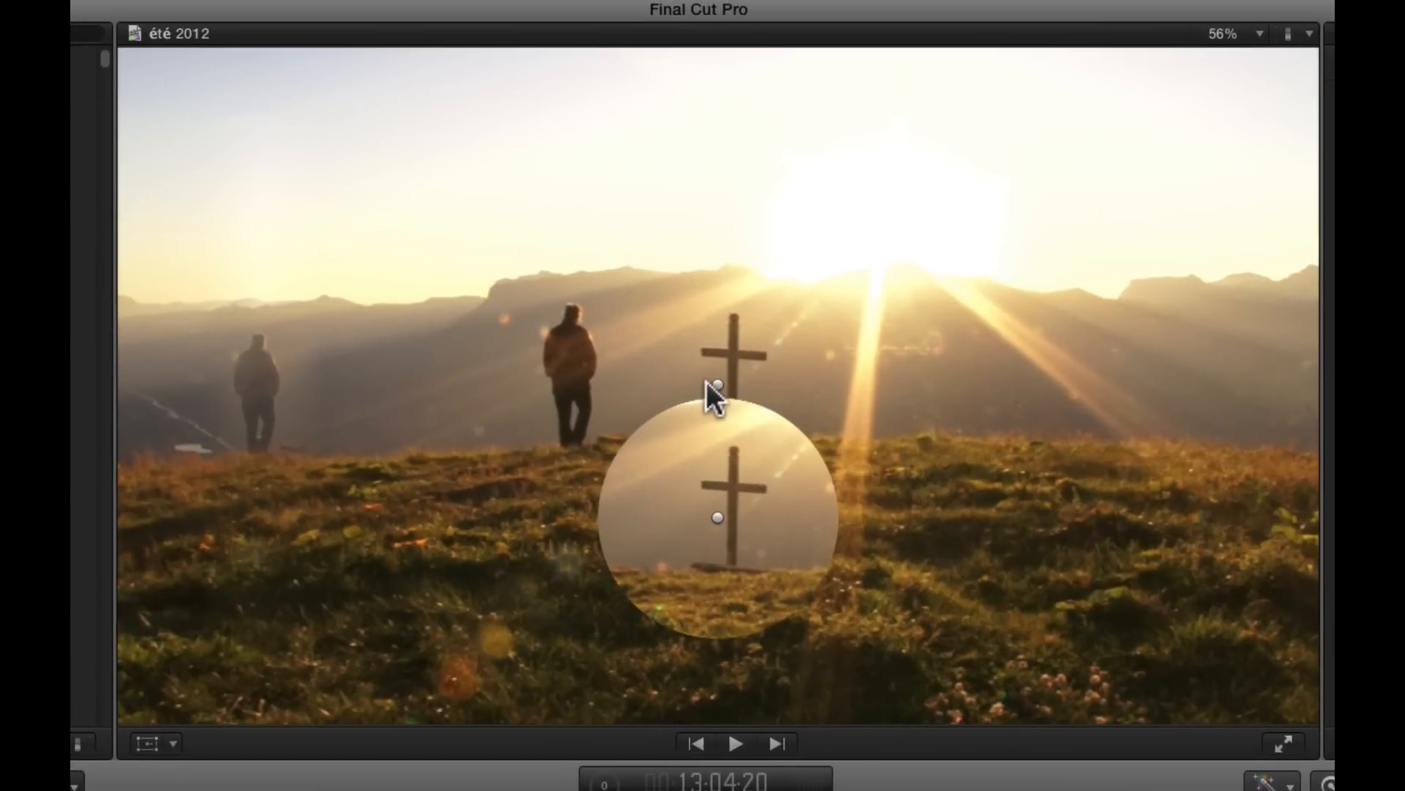
drag(505, 244, 511, 220)
drag(726, 350, 727, 403)
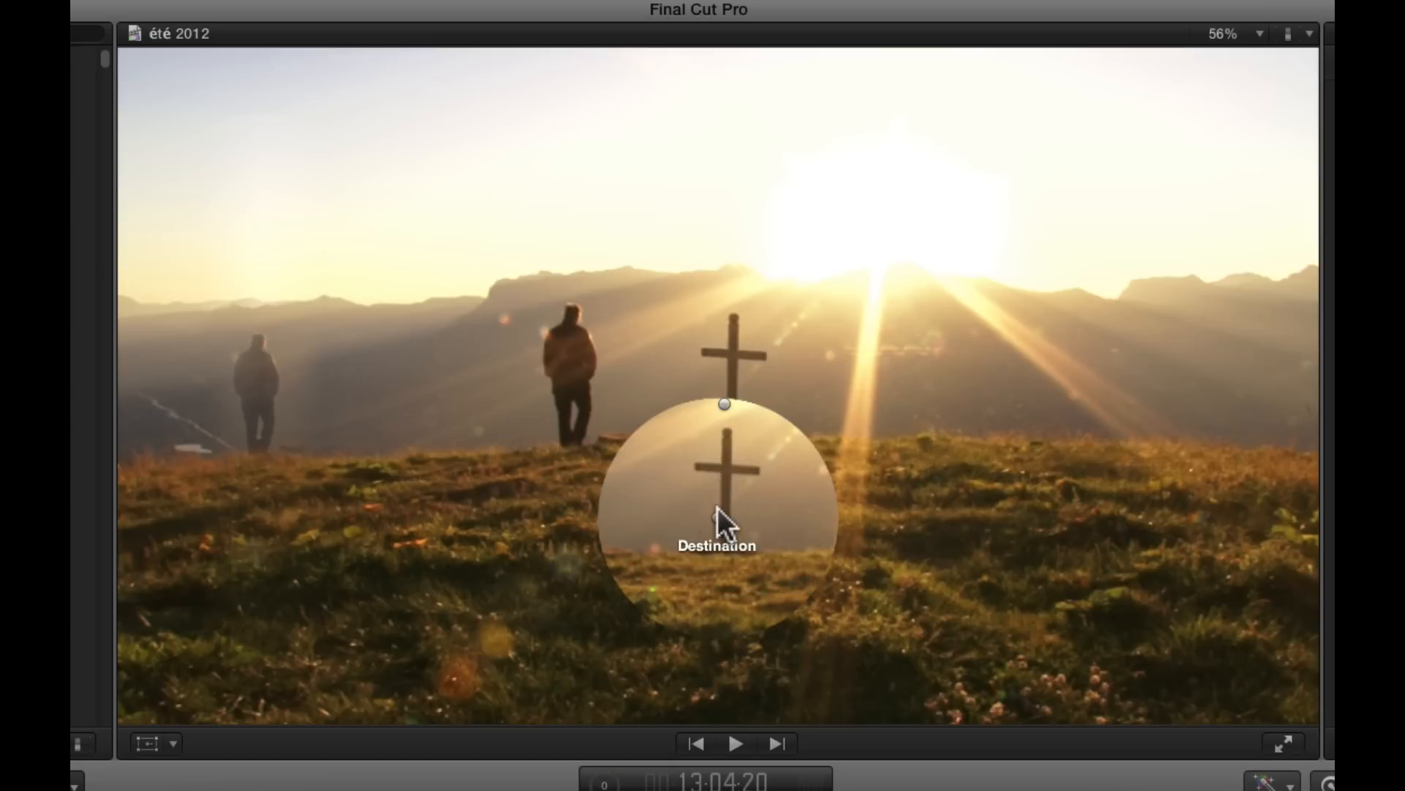
mouse_move(718, 508)
mouse_down()
mouse_move(943, 480)
mouse_move(828, 489)
mouse_move(1051, 493)
mouse_move(574, 492)
mouse_move(393, 416)
mouse_move(950, 437)
mouse_move(1097, 426)
mouse_move(1100, 403)
mouse_up()
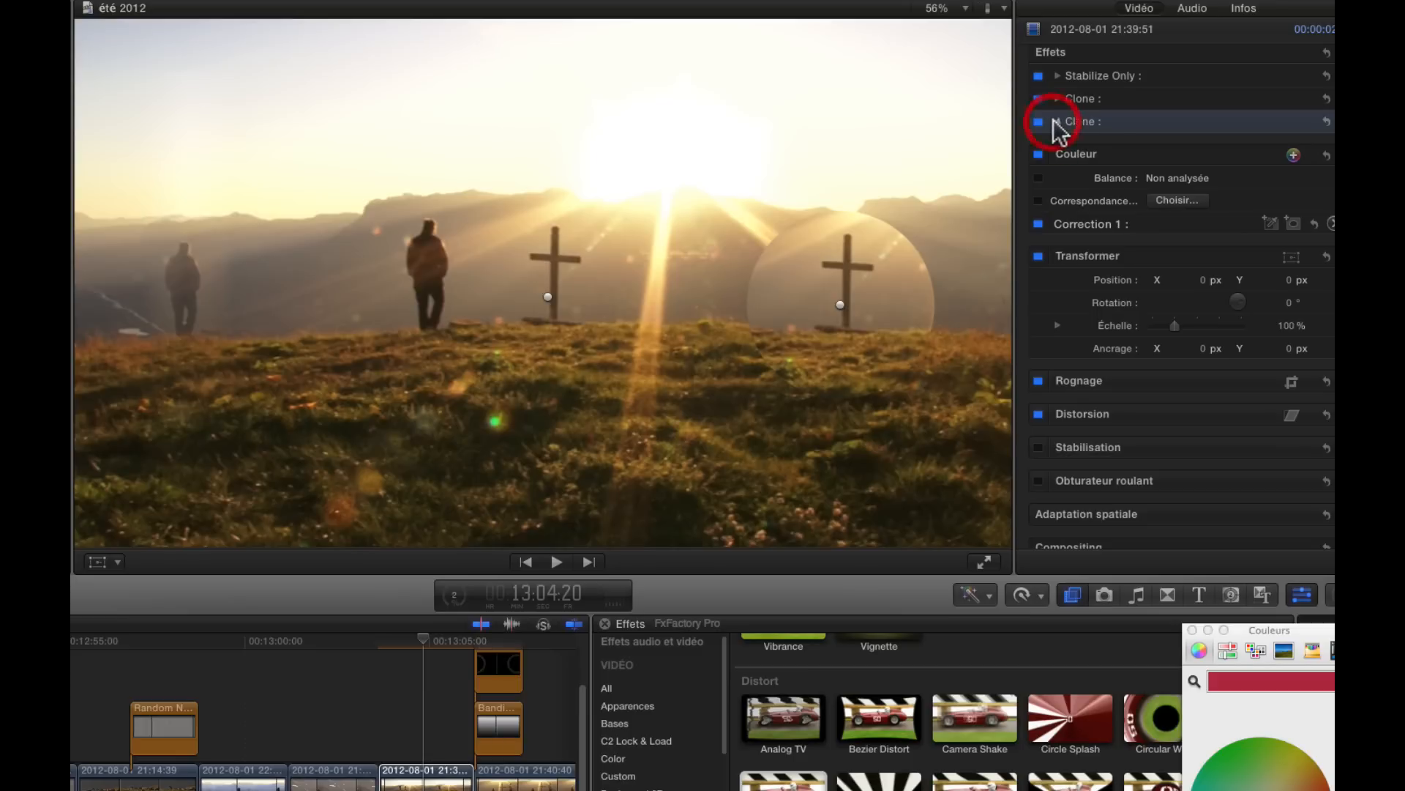
Set the second Clone effect's source shape to Bar, source scale to 0.32 and source softness to 91.
click(1056, 122)
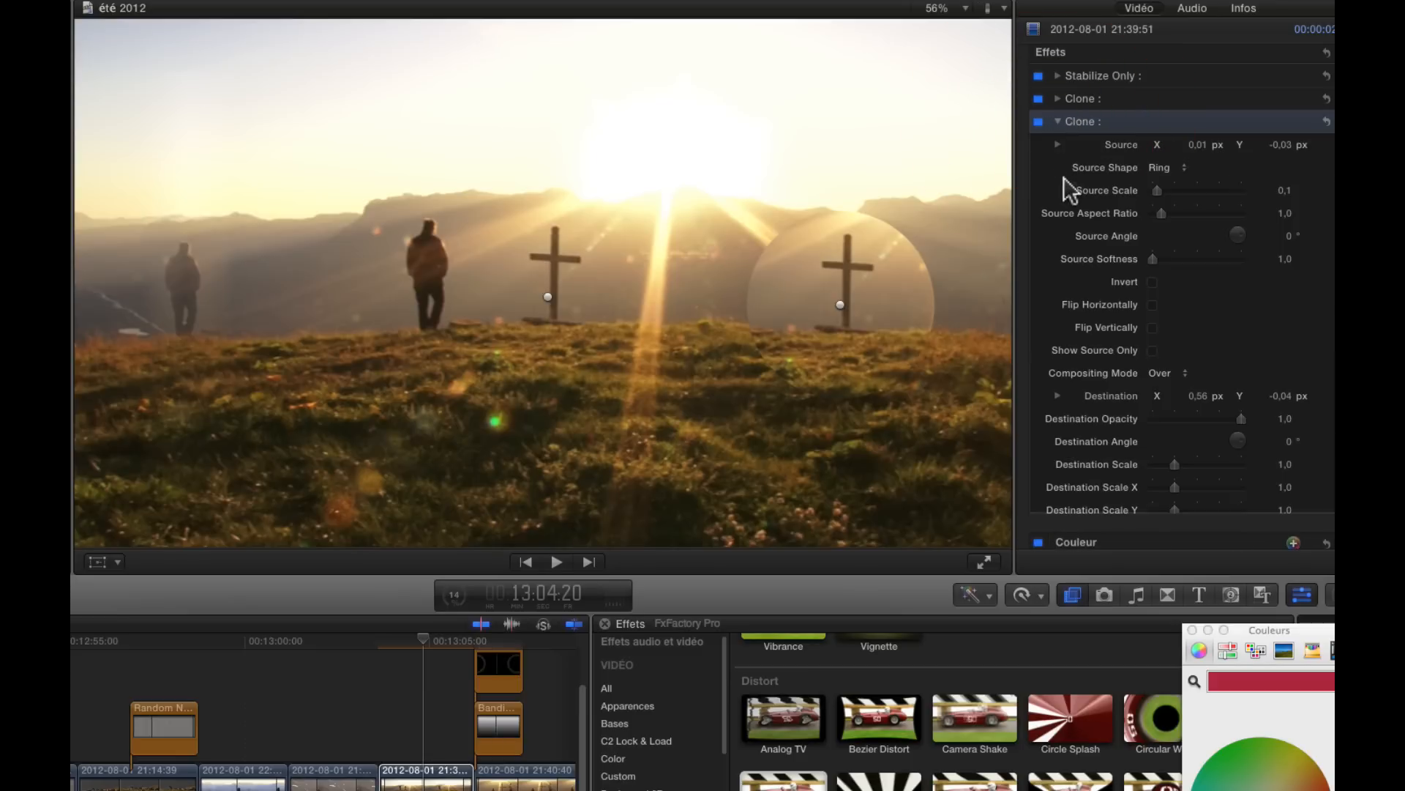
click(1170, 167)
click(1175, 154)
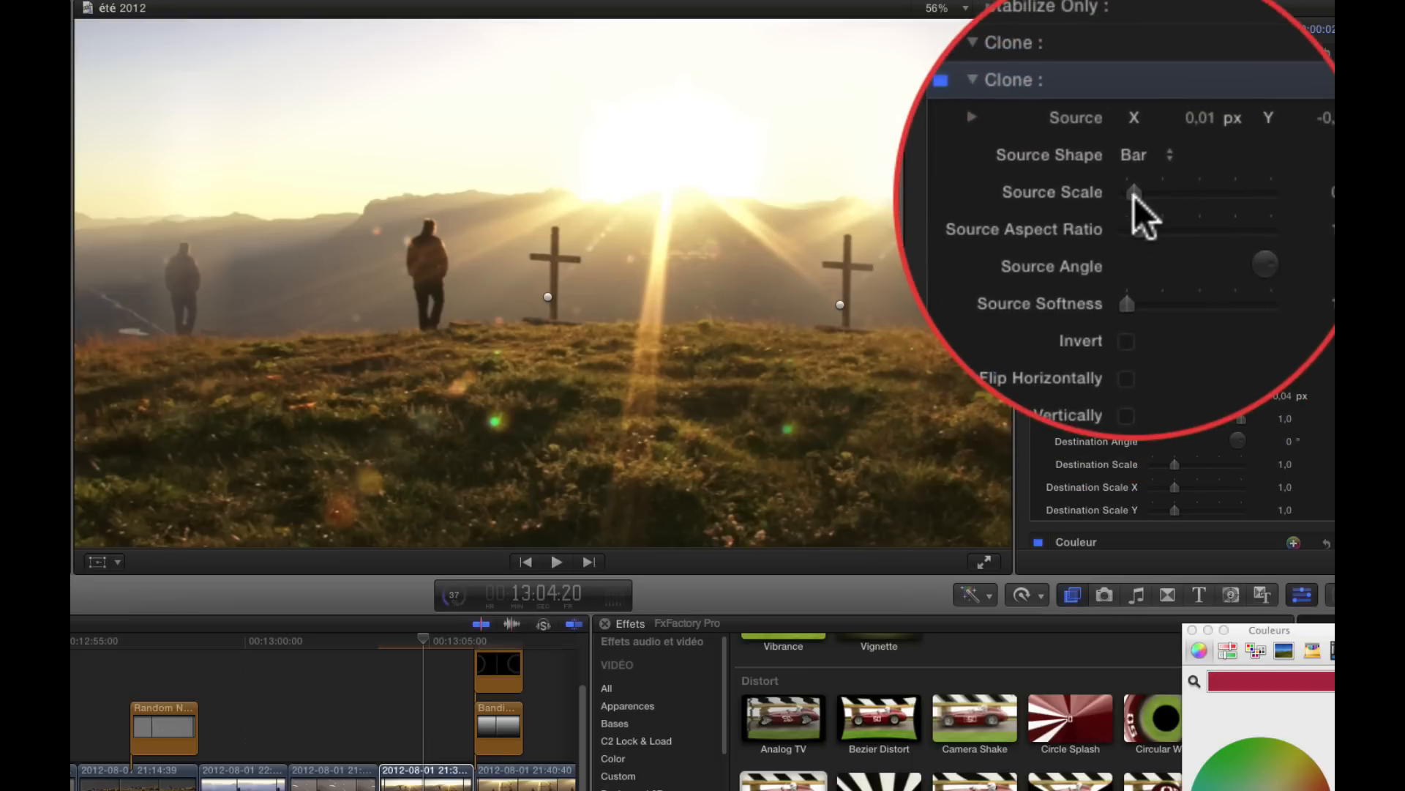
click(1134, 200)
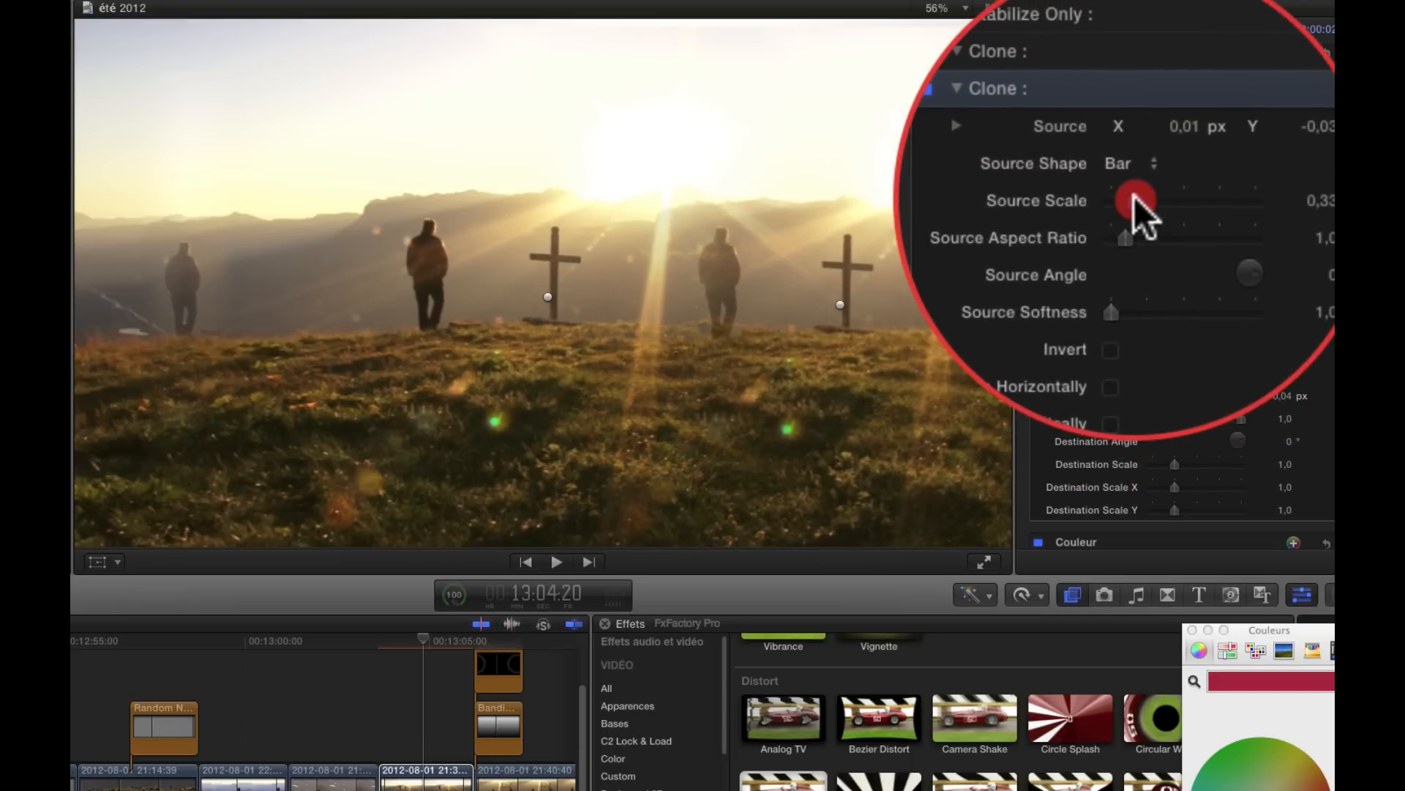
mouse_move(1134, 199)
mouse_down()
mouse_move(1116, 203)
mouse_move(1134, 198)
mouse_up()
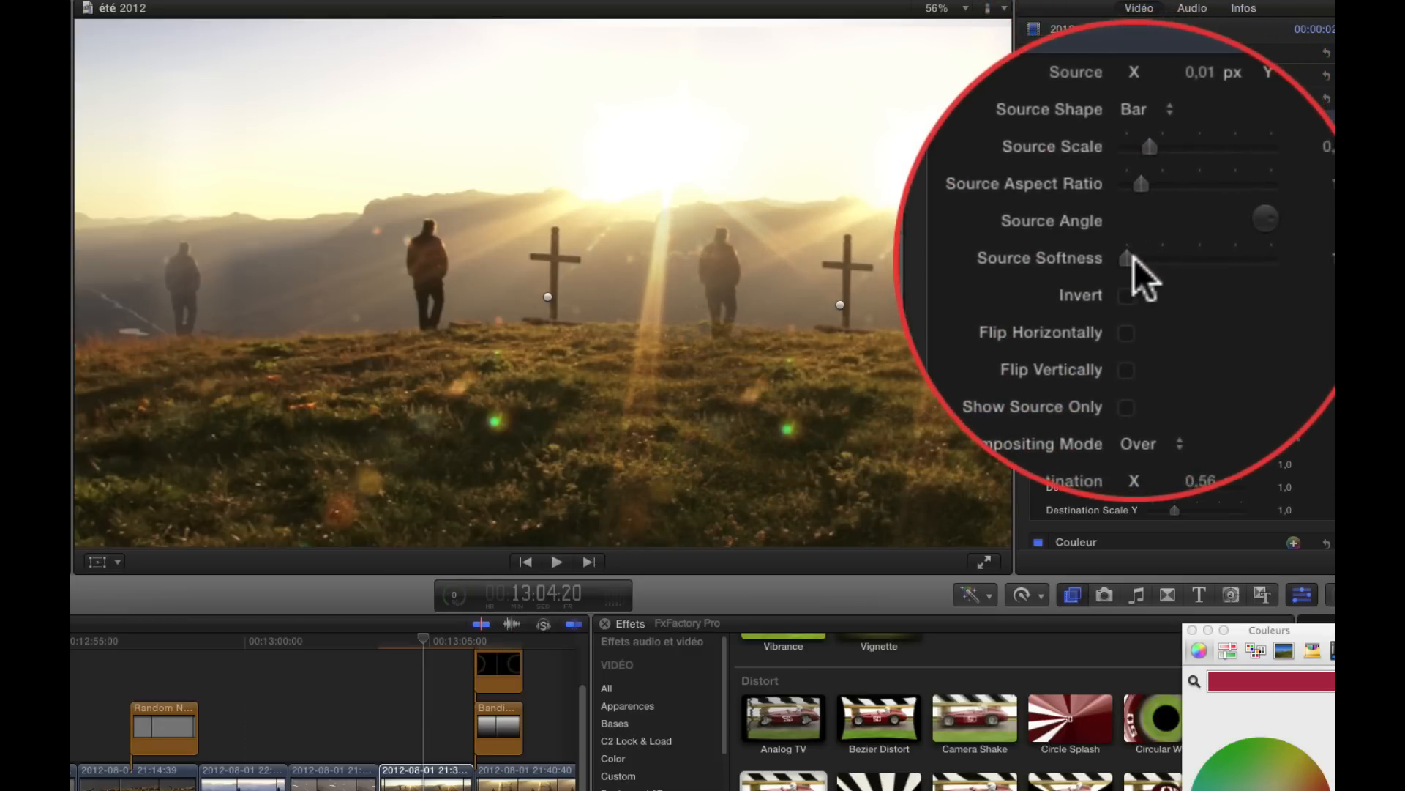
drag(1135, 257, 1169, 258)
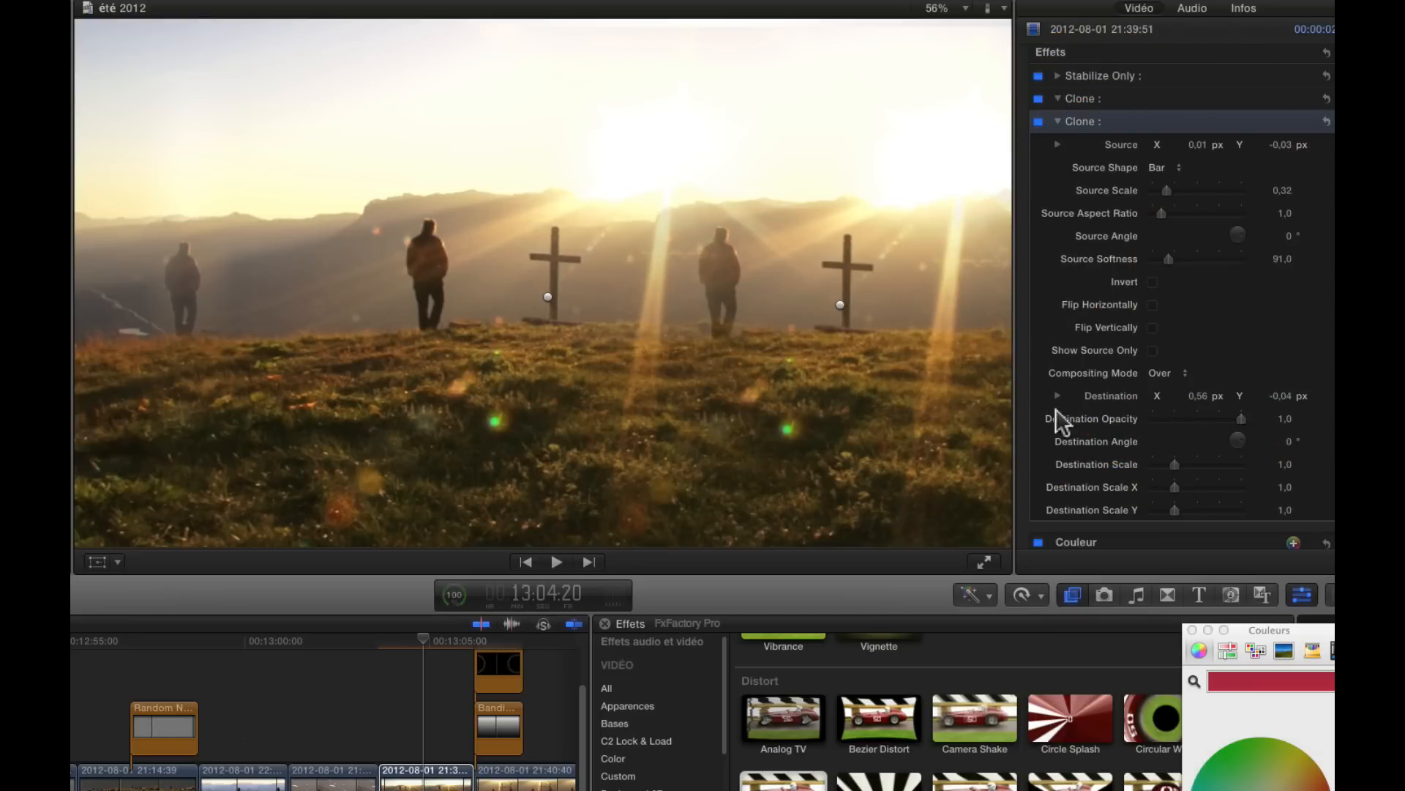
Set the second Clone's destination scale to 0.71, move its destination to X 0.8, Y -0.04, and adjust its destination opacity.
scroll(1222, 312, down, 4)
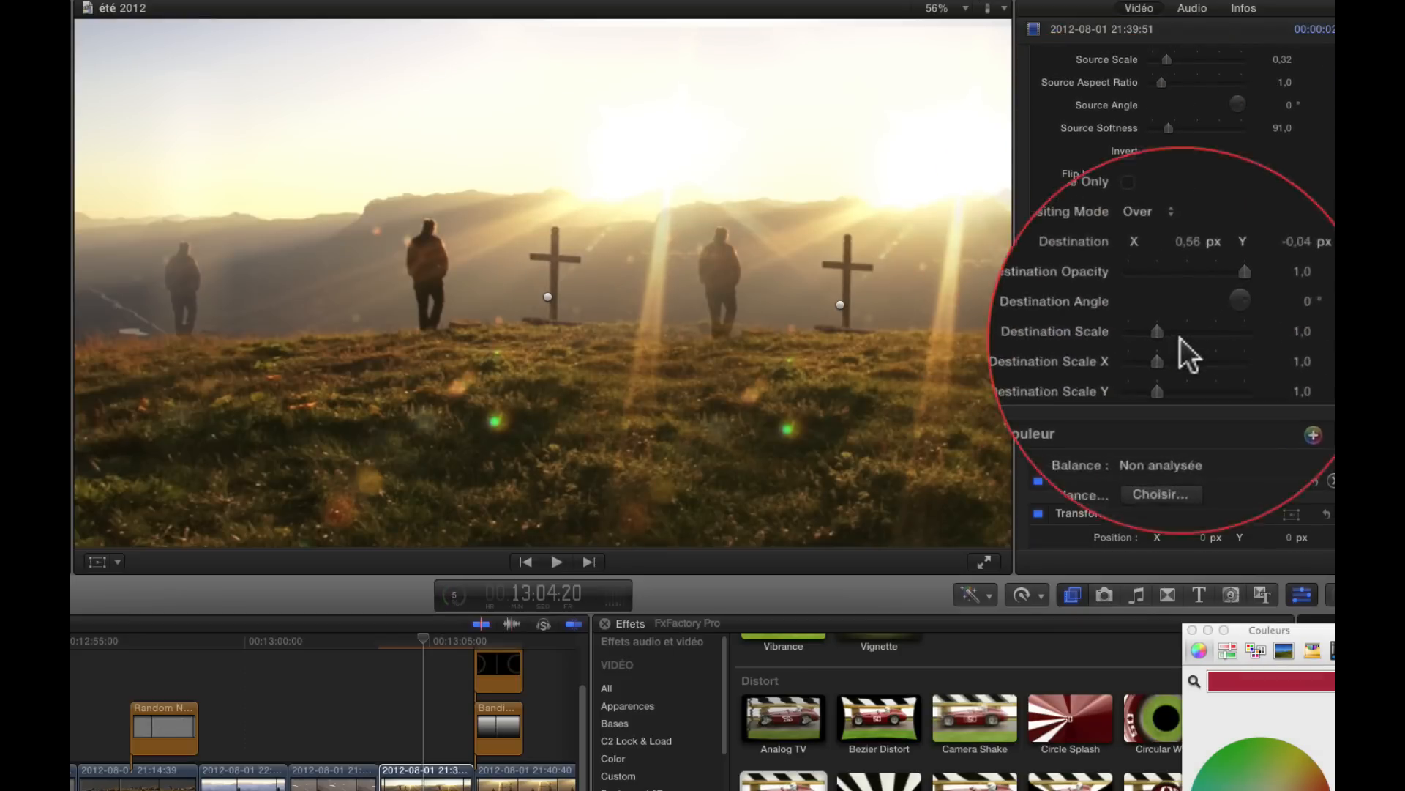
click(1135, 329)
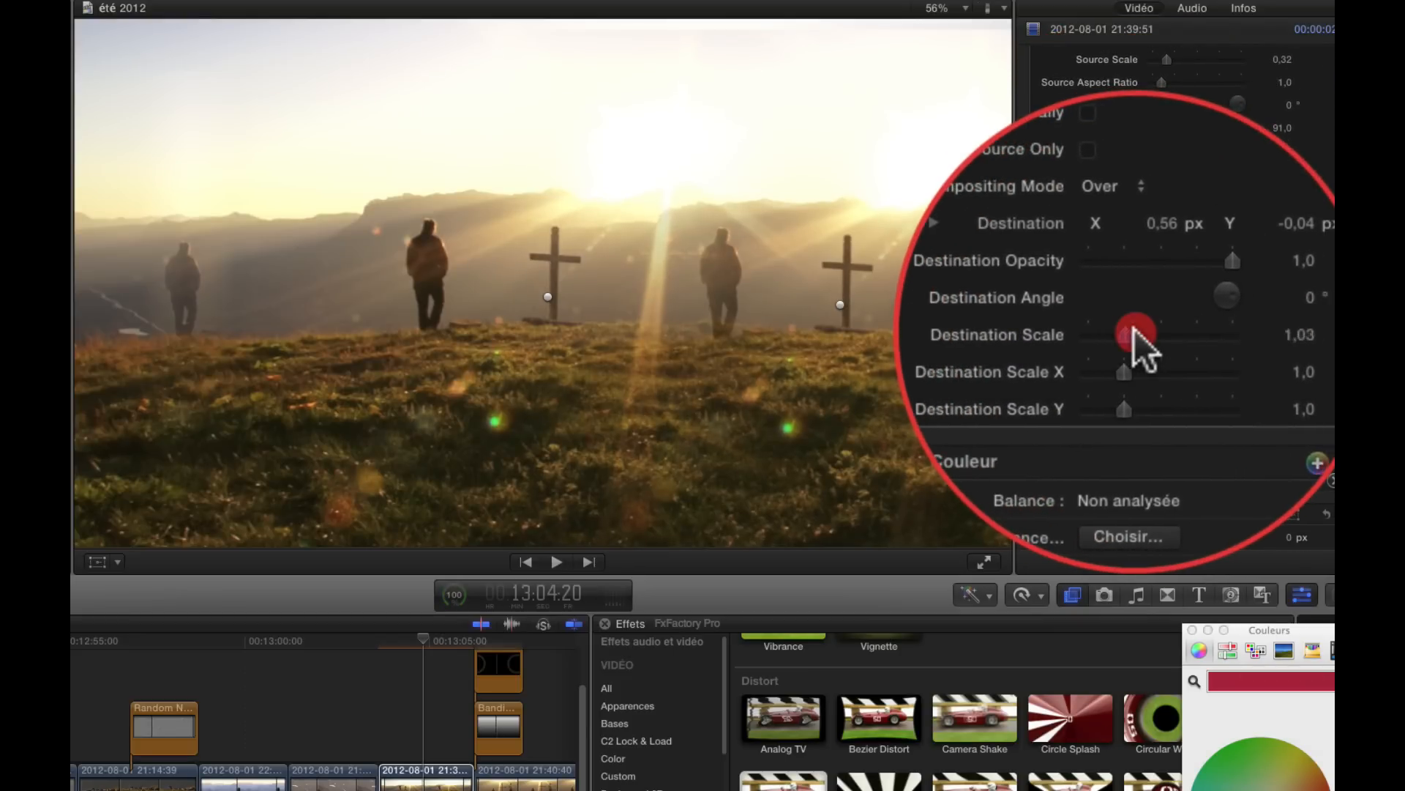
drag(1134, 329, 1135, 331)
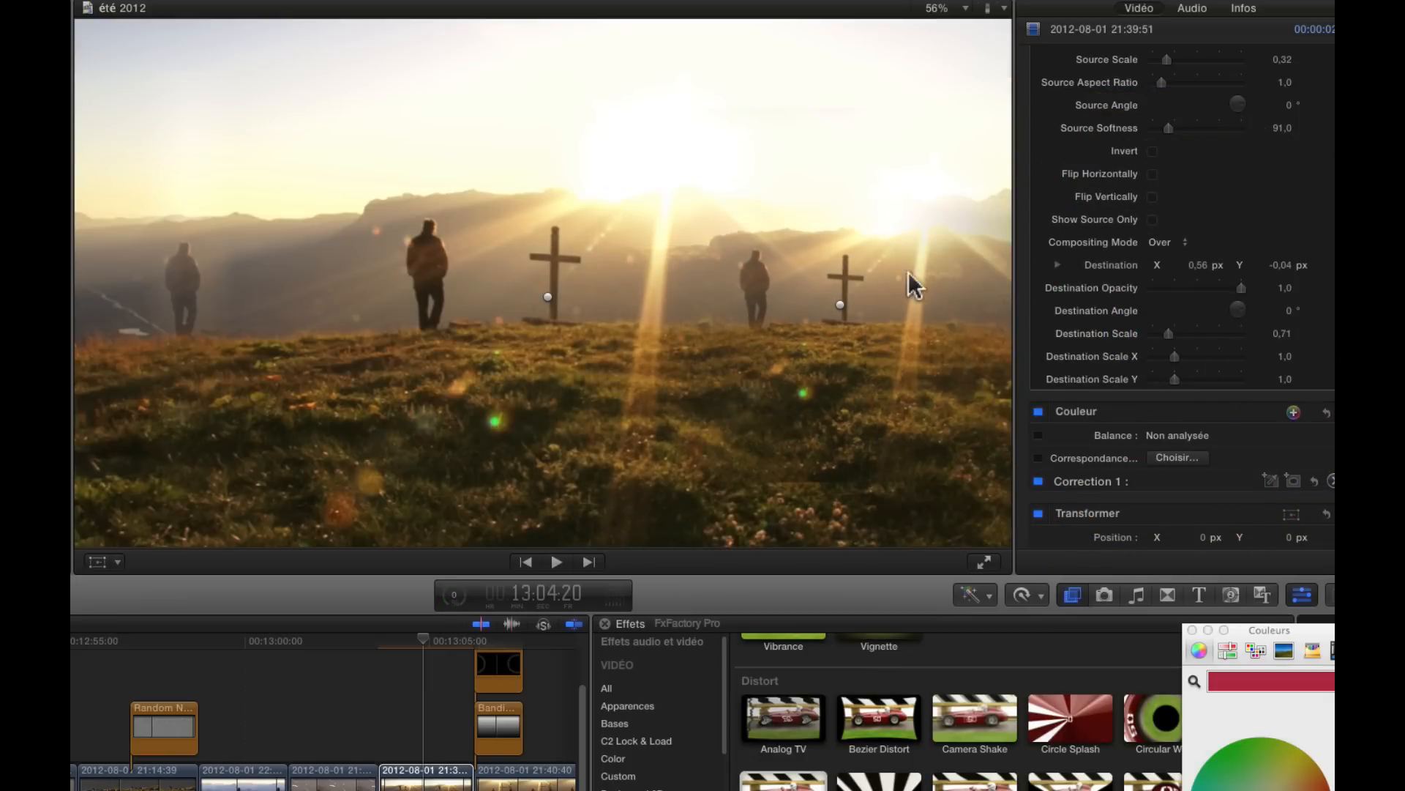
drag(842, 303, 965, 315)
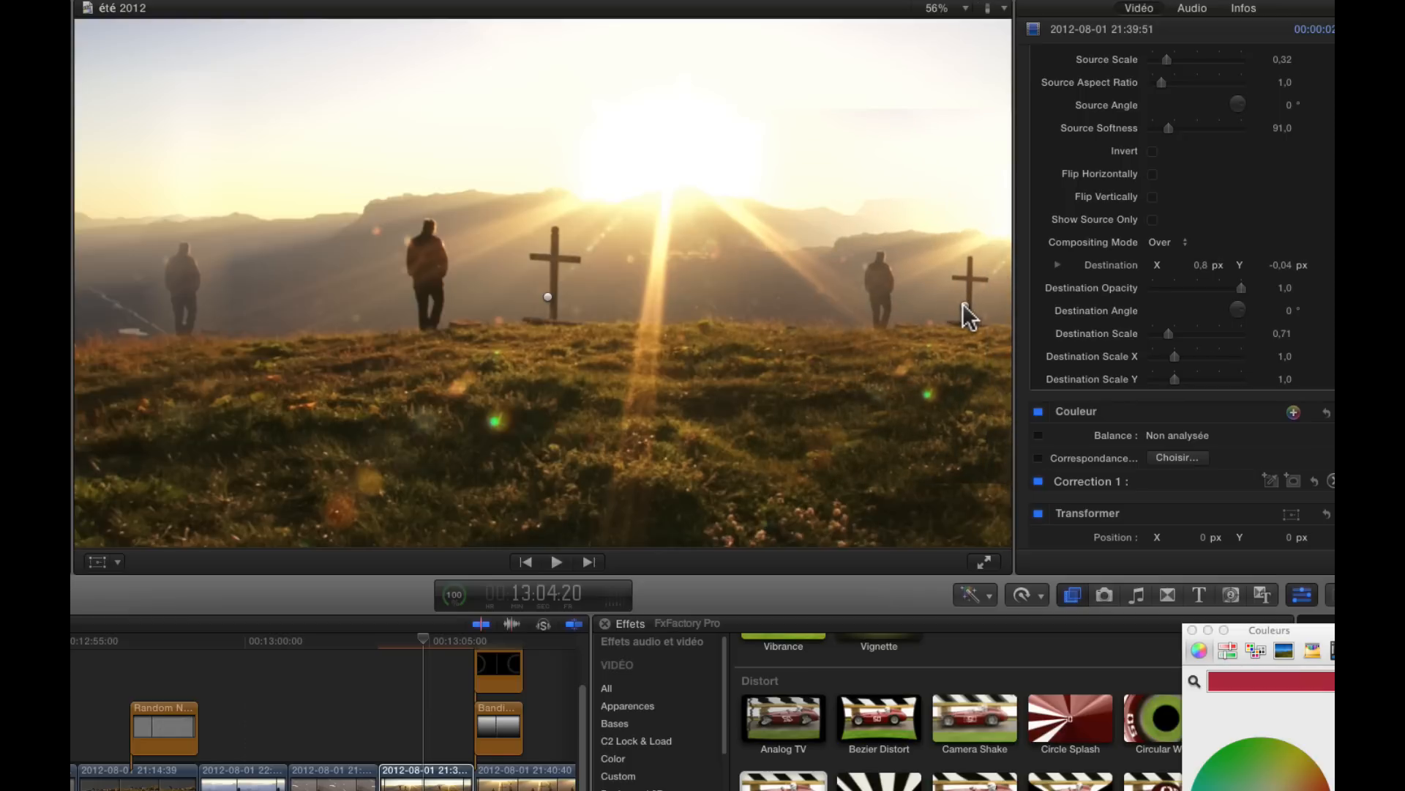
click(964, 304)
drag(1212, 286, 1201, 290)
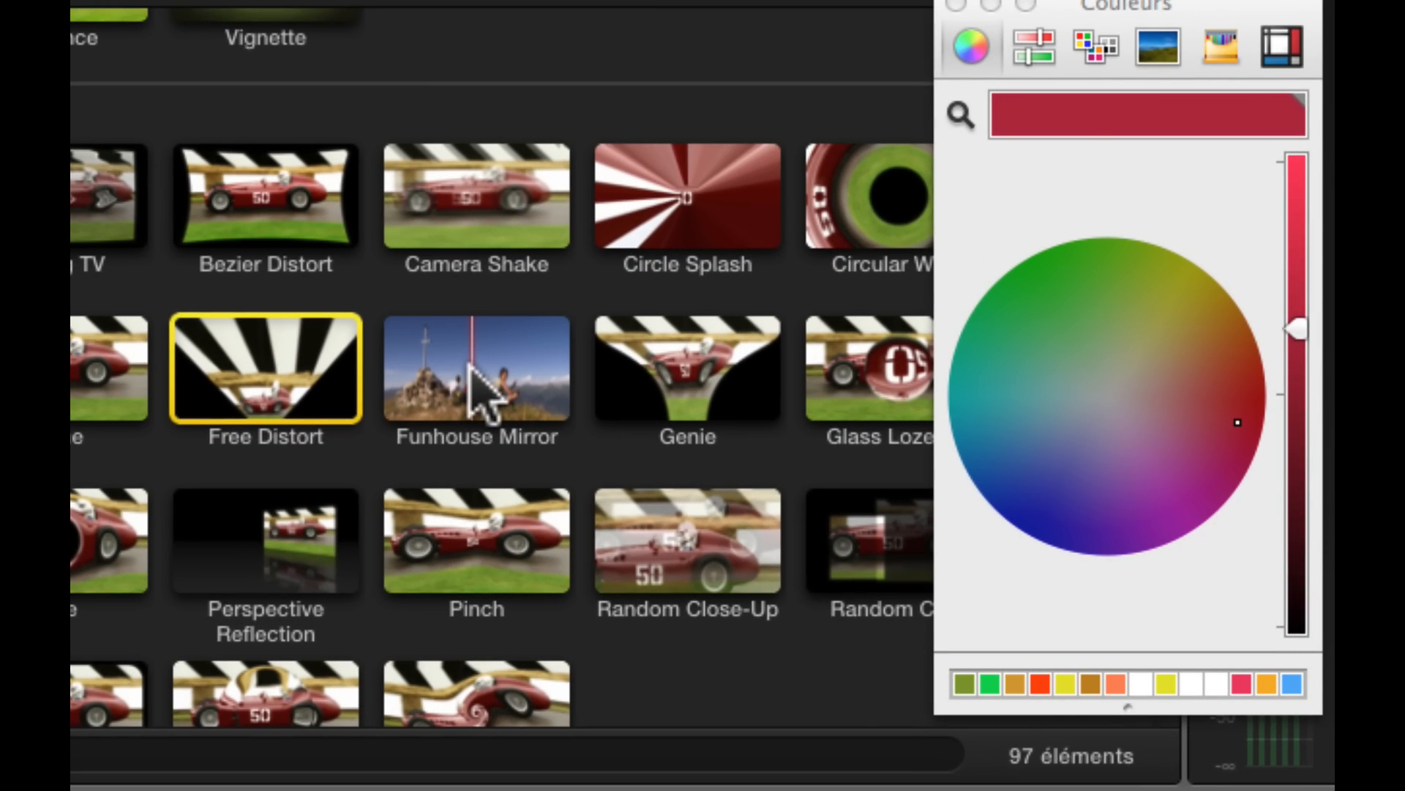
double_click(479, 392)
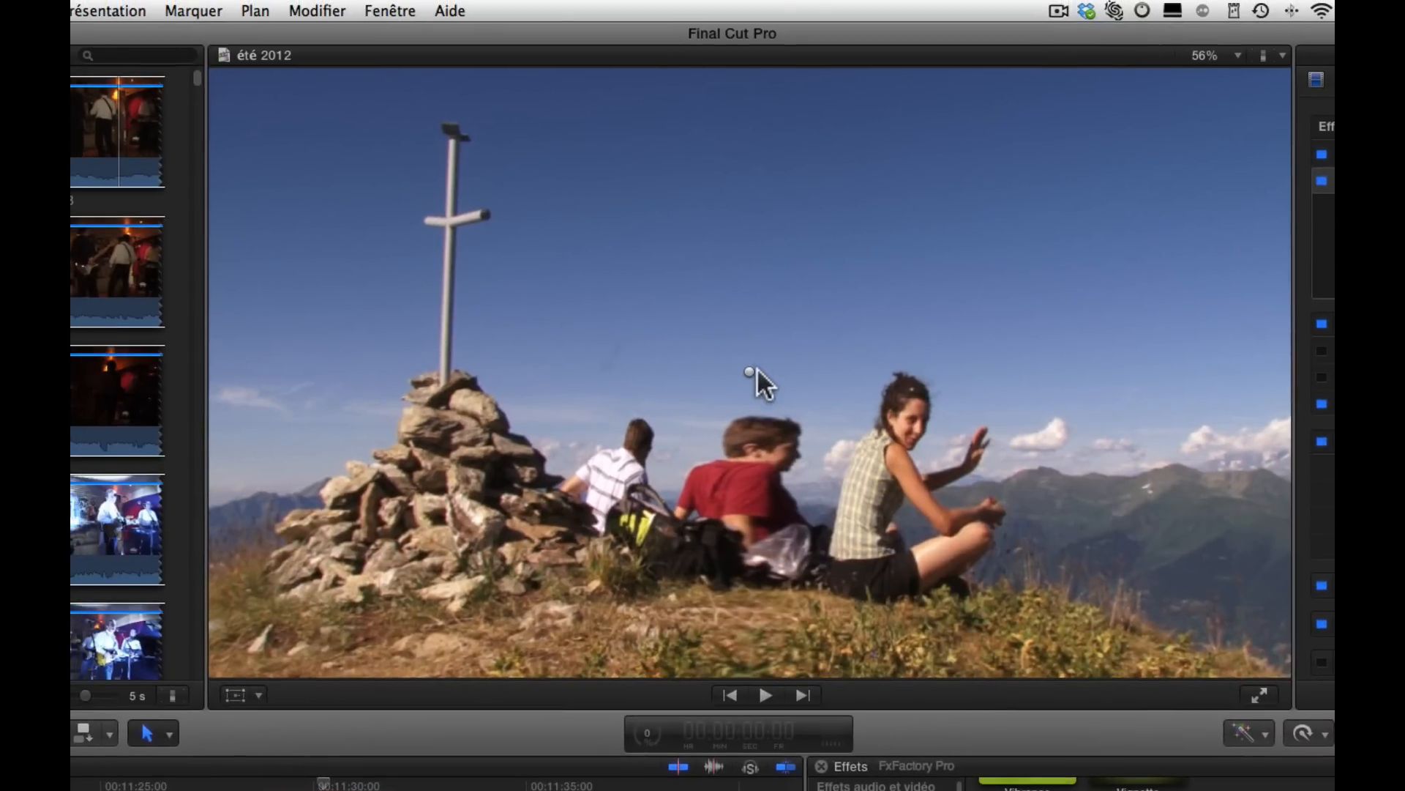
drag(748, 372, 880, 489)
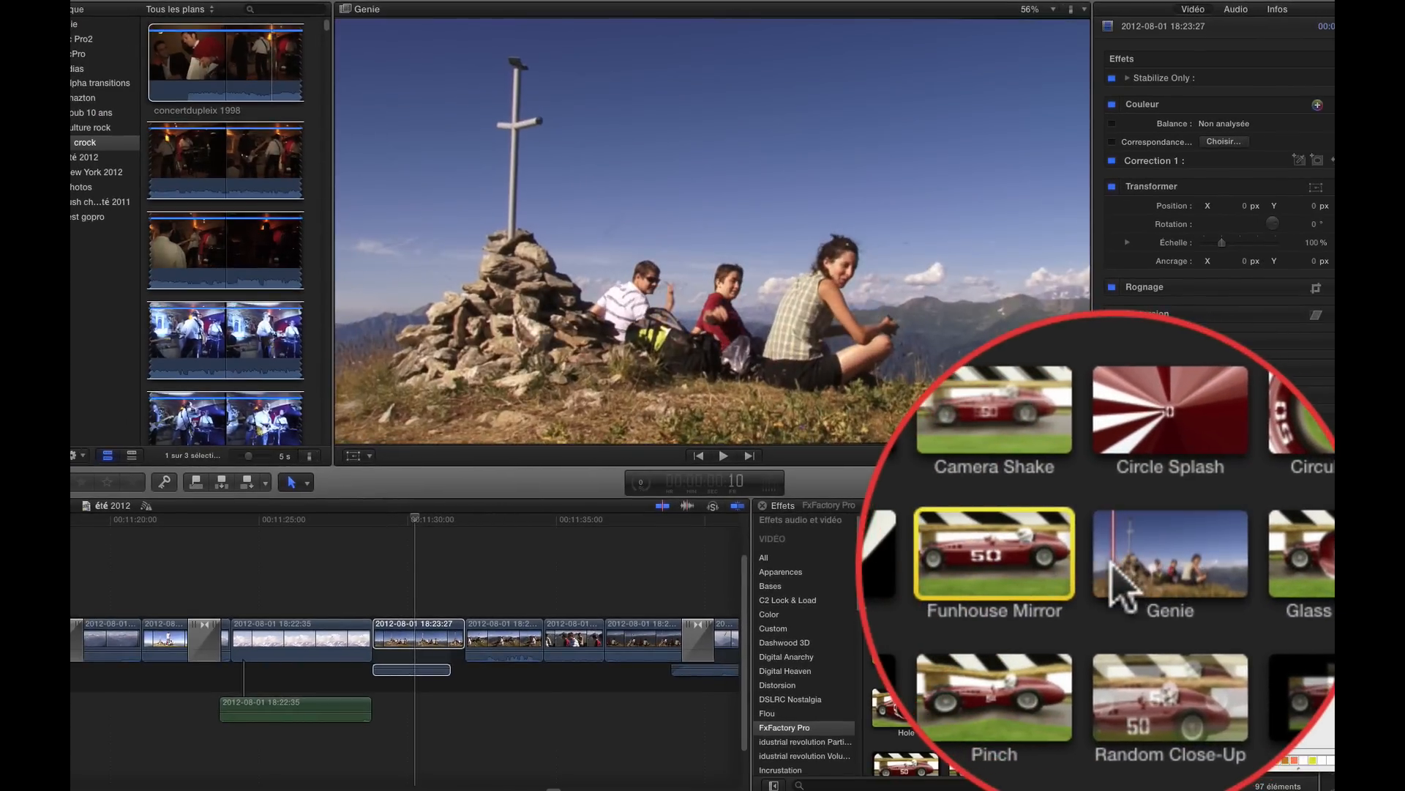
click(1131, 571)
double_click(1135, 644)
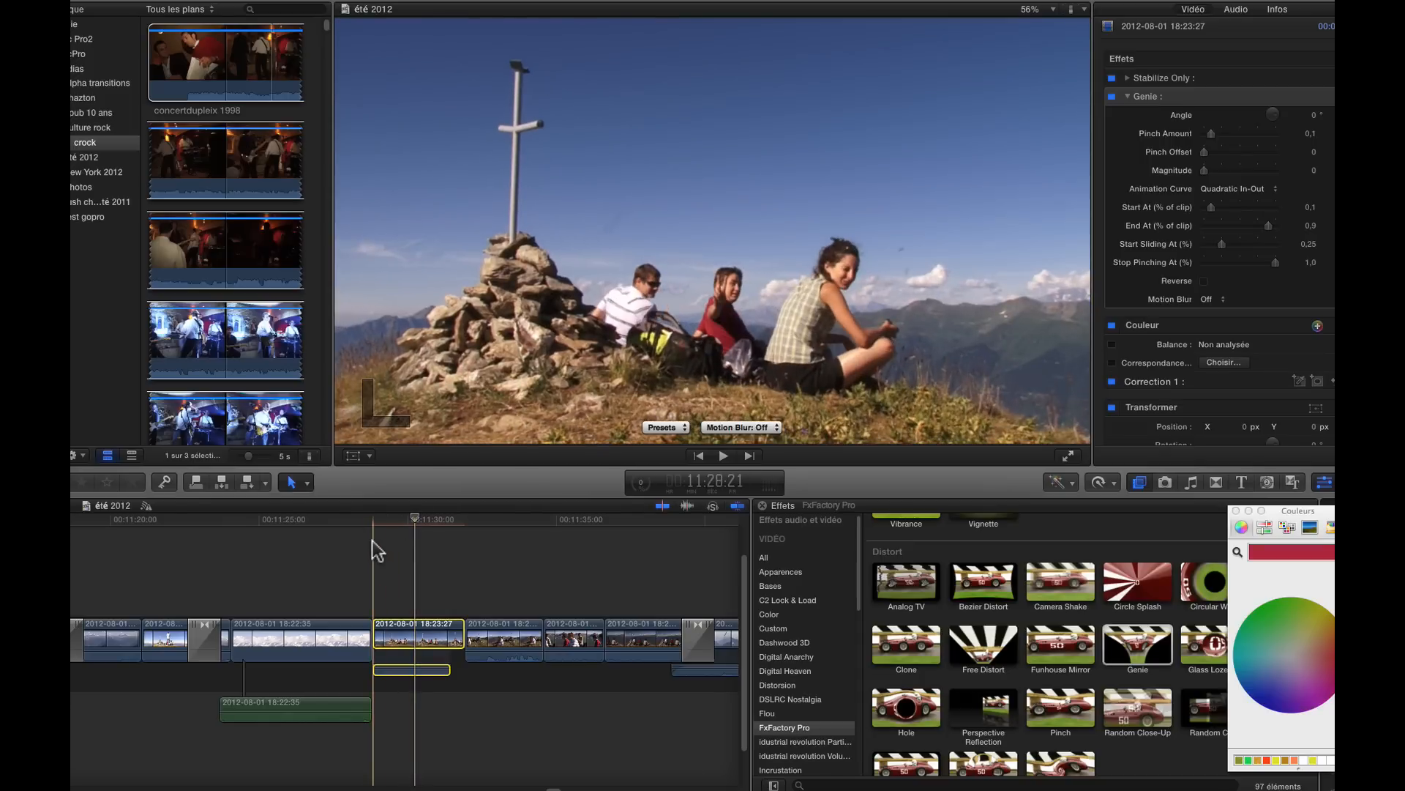
key(space)
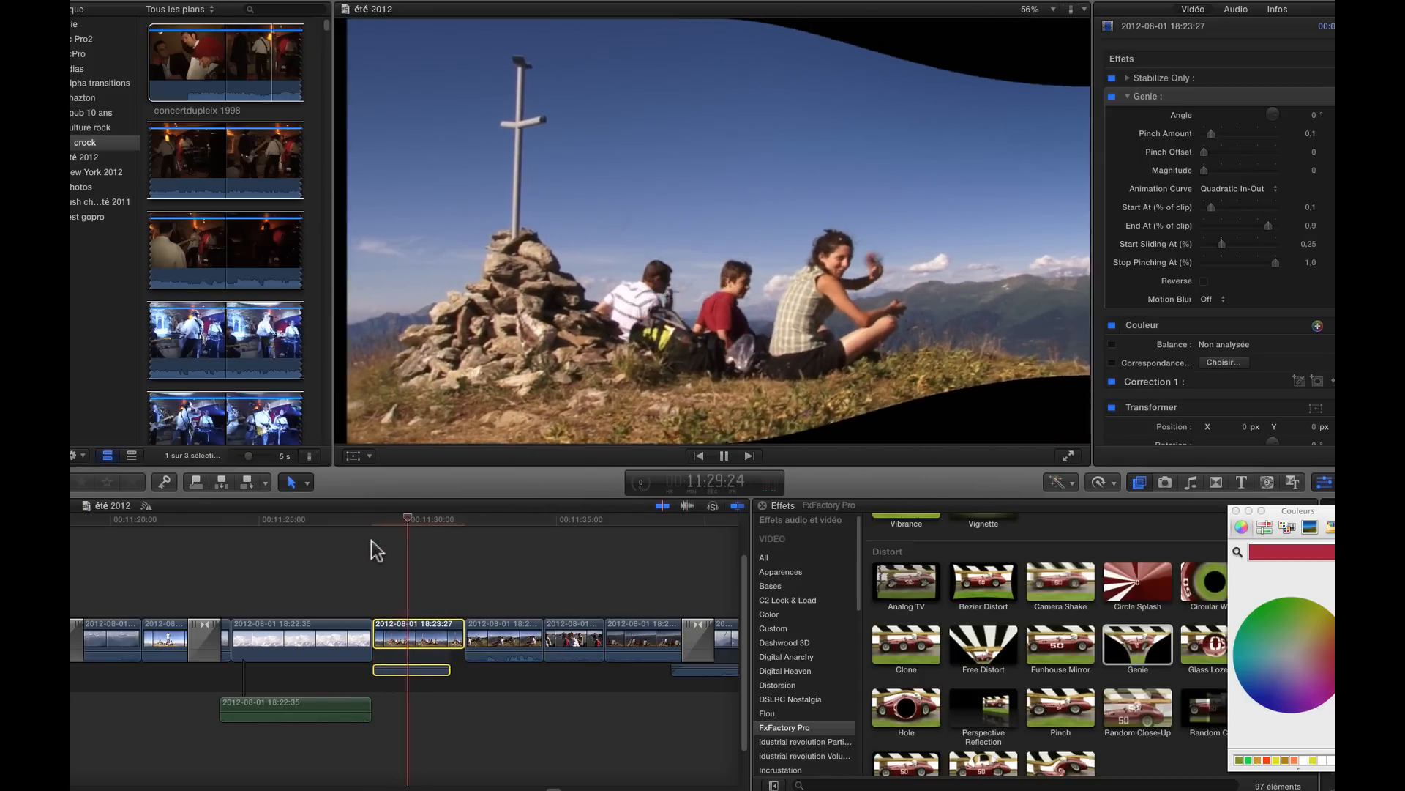
key(space)
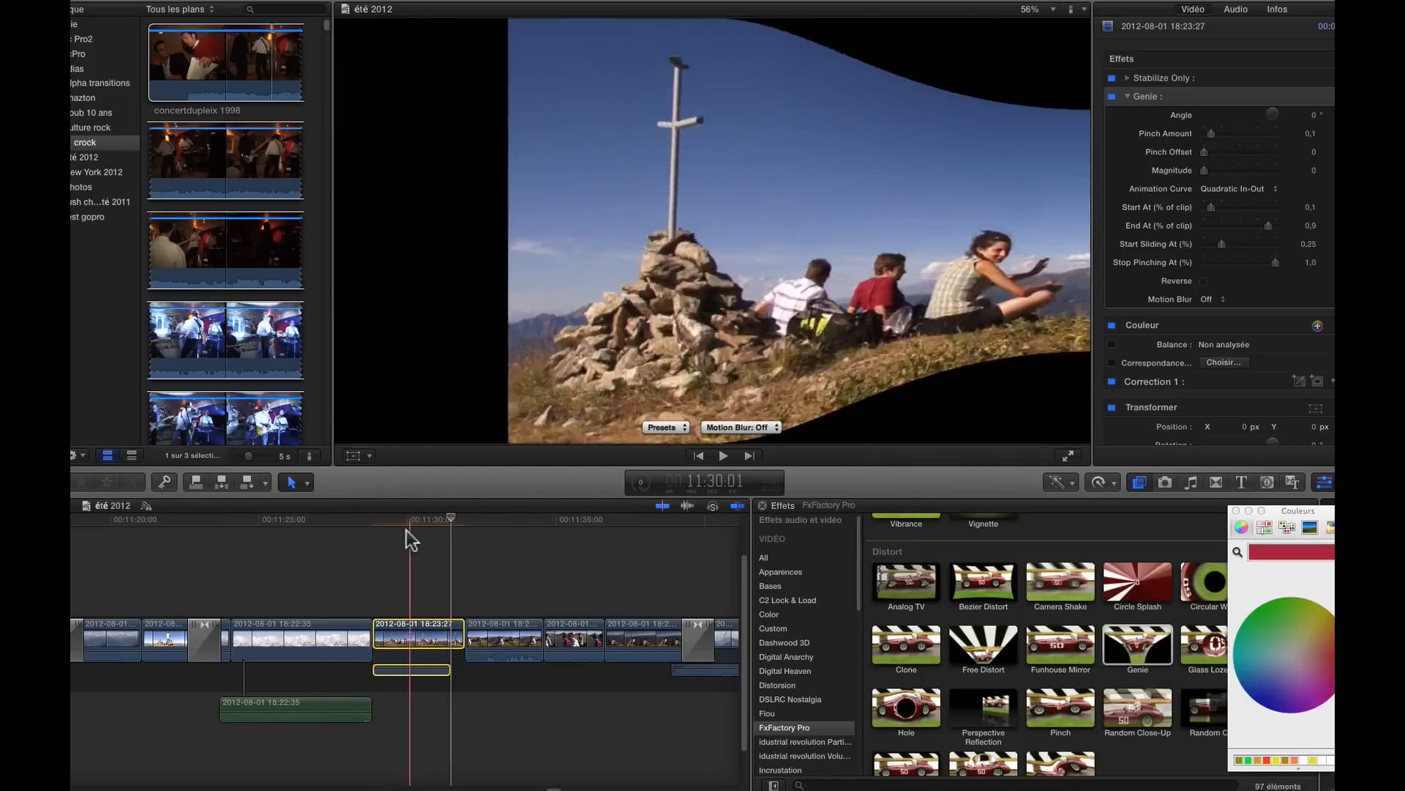
click(1147, 96)
key(Delete)
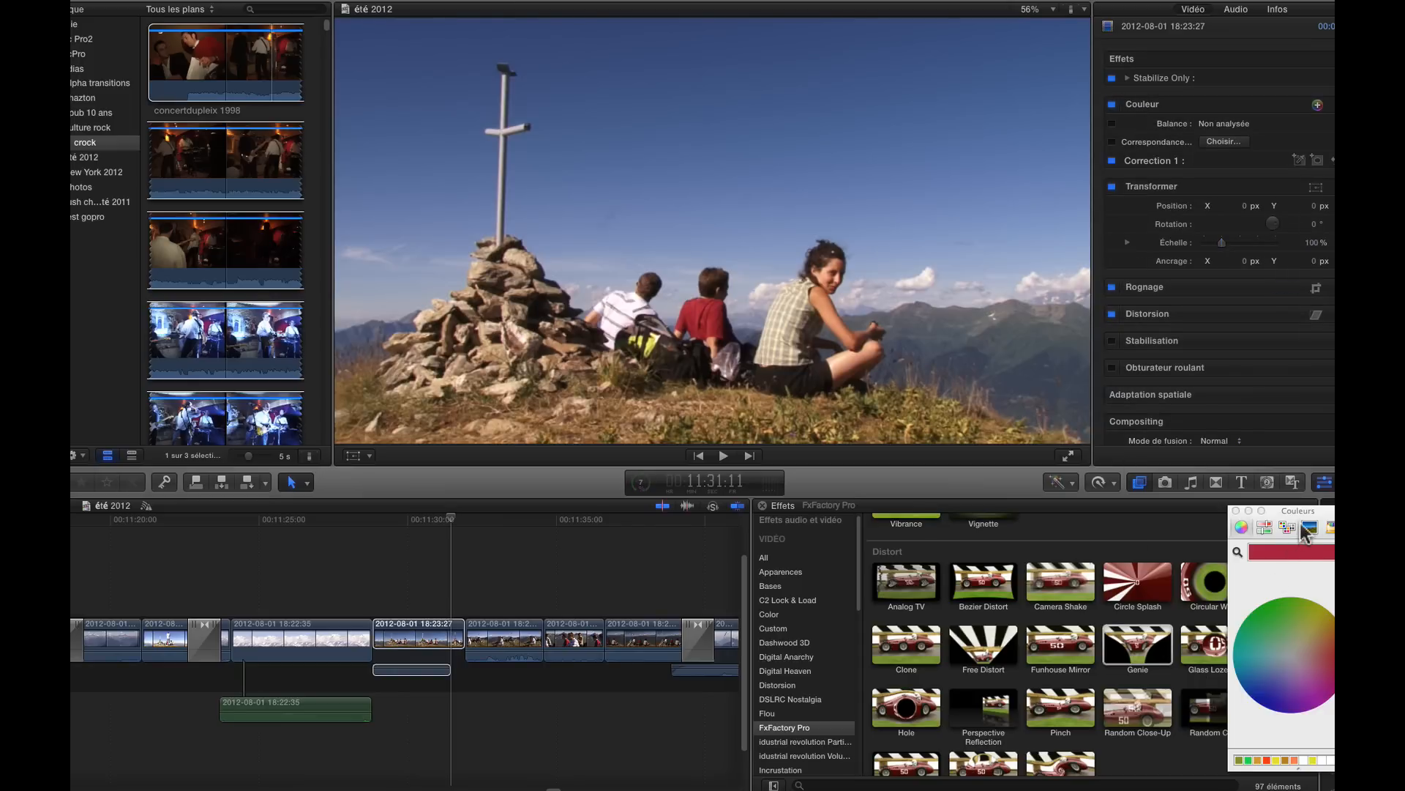
drag(1323, 510, 1323, 183)
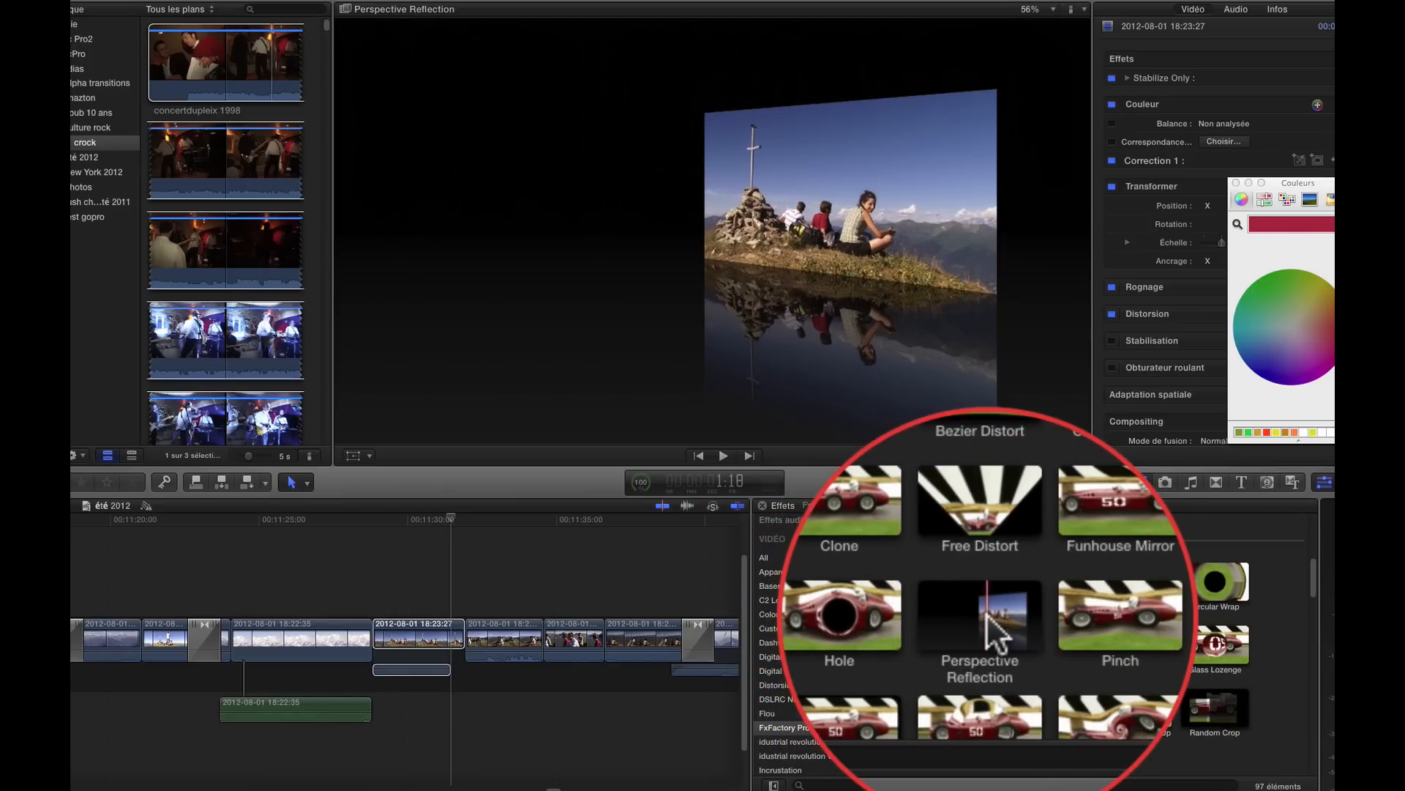
double_click(985, 615)
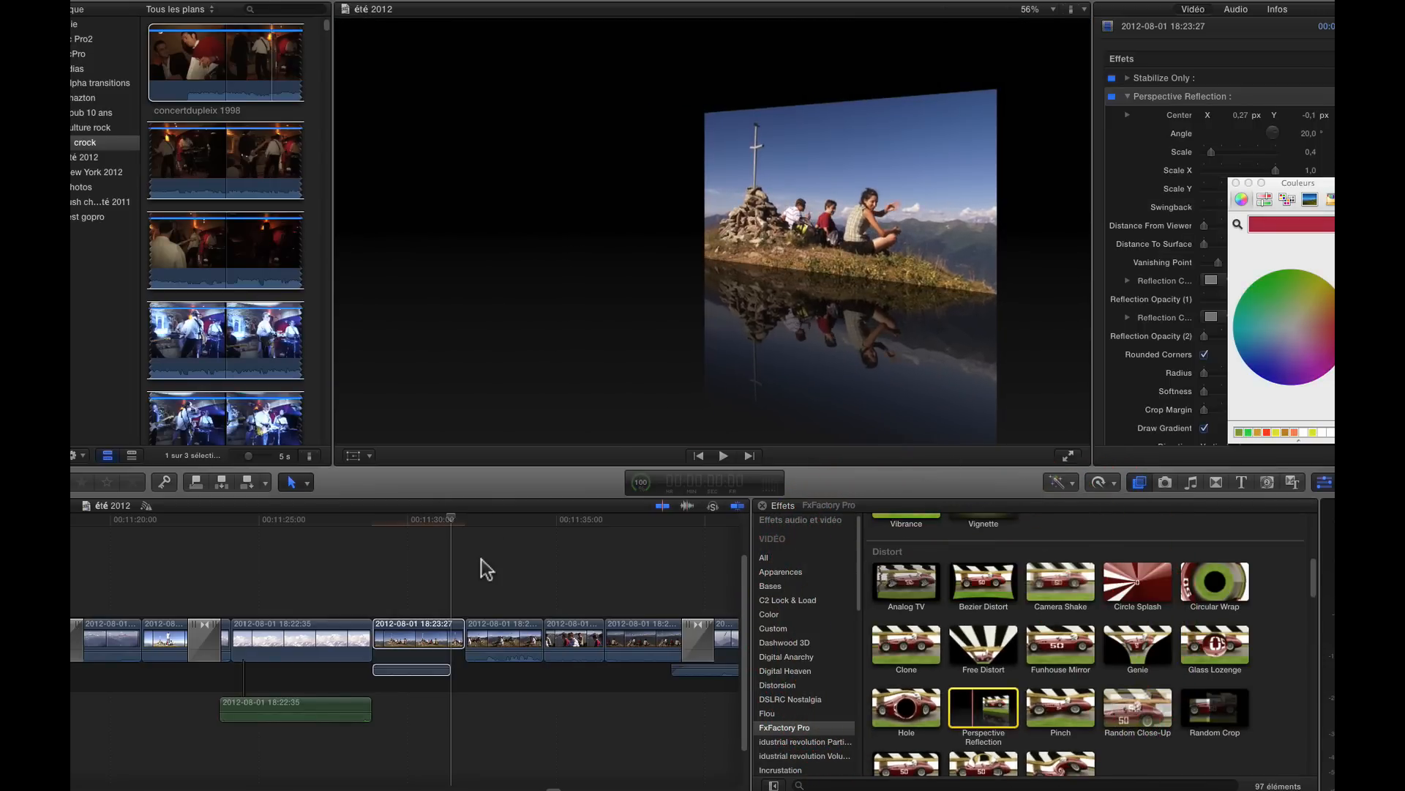
click(410, 524)
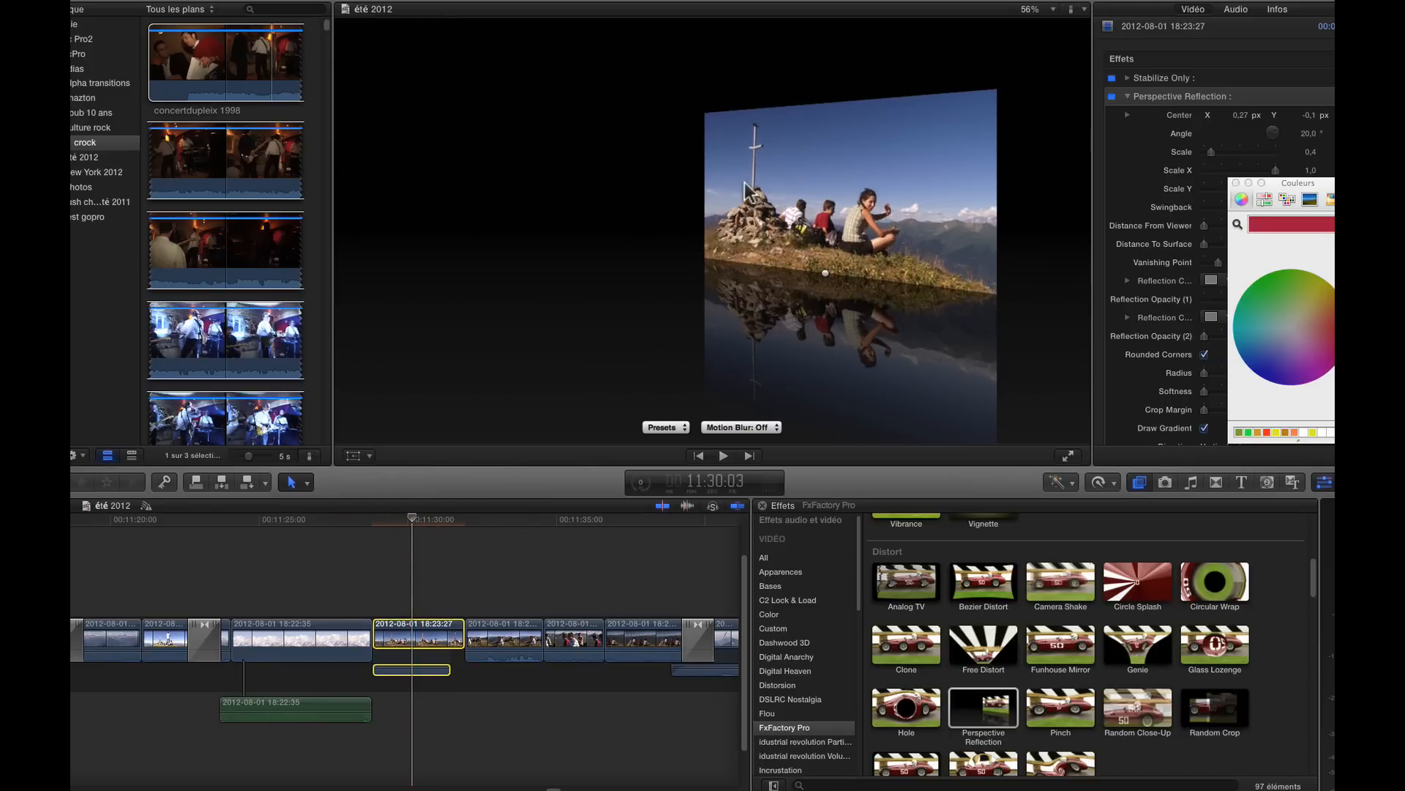
click(679, 424)
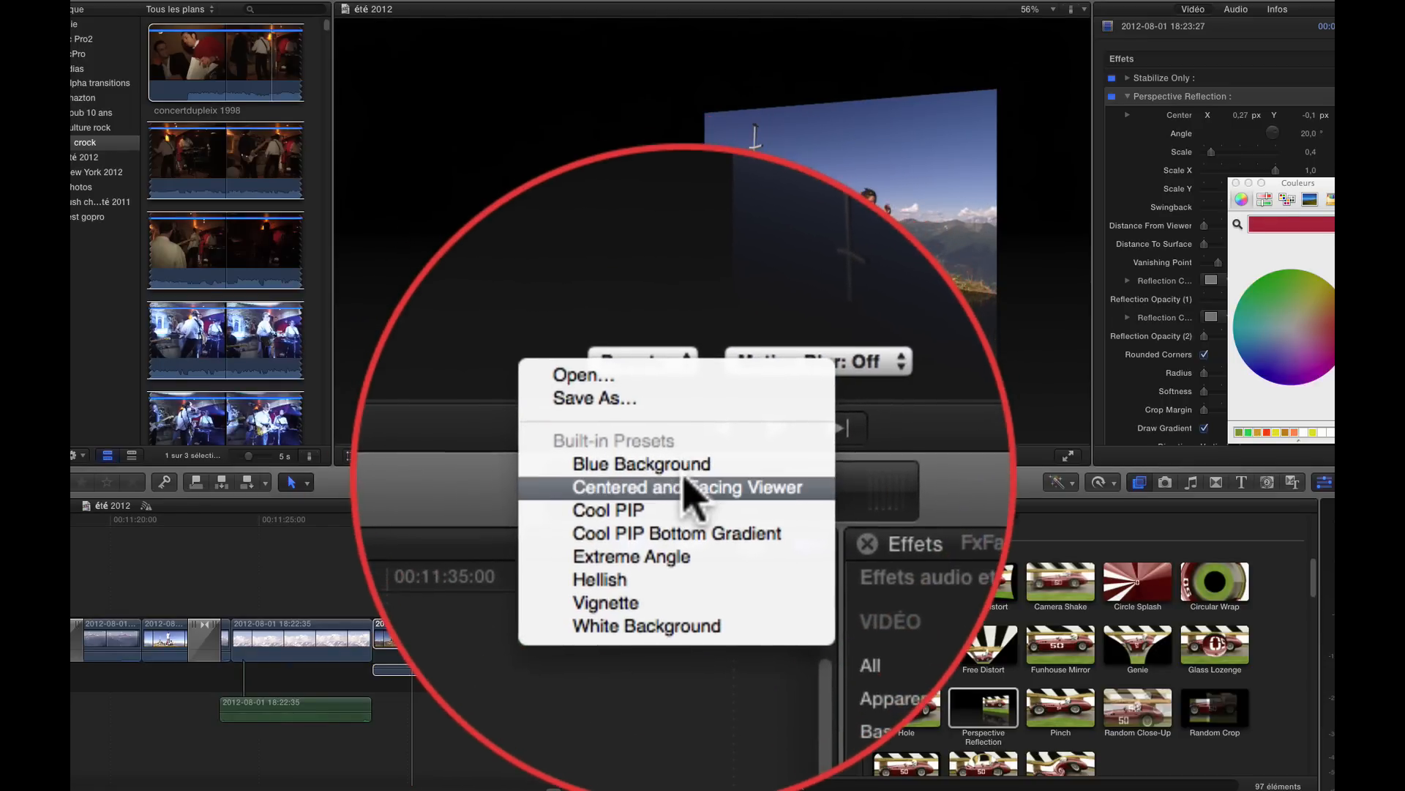
click(685, 472)
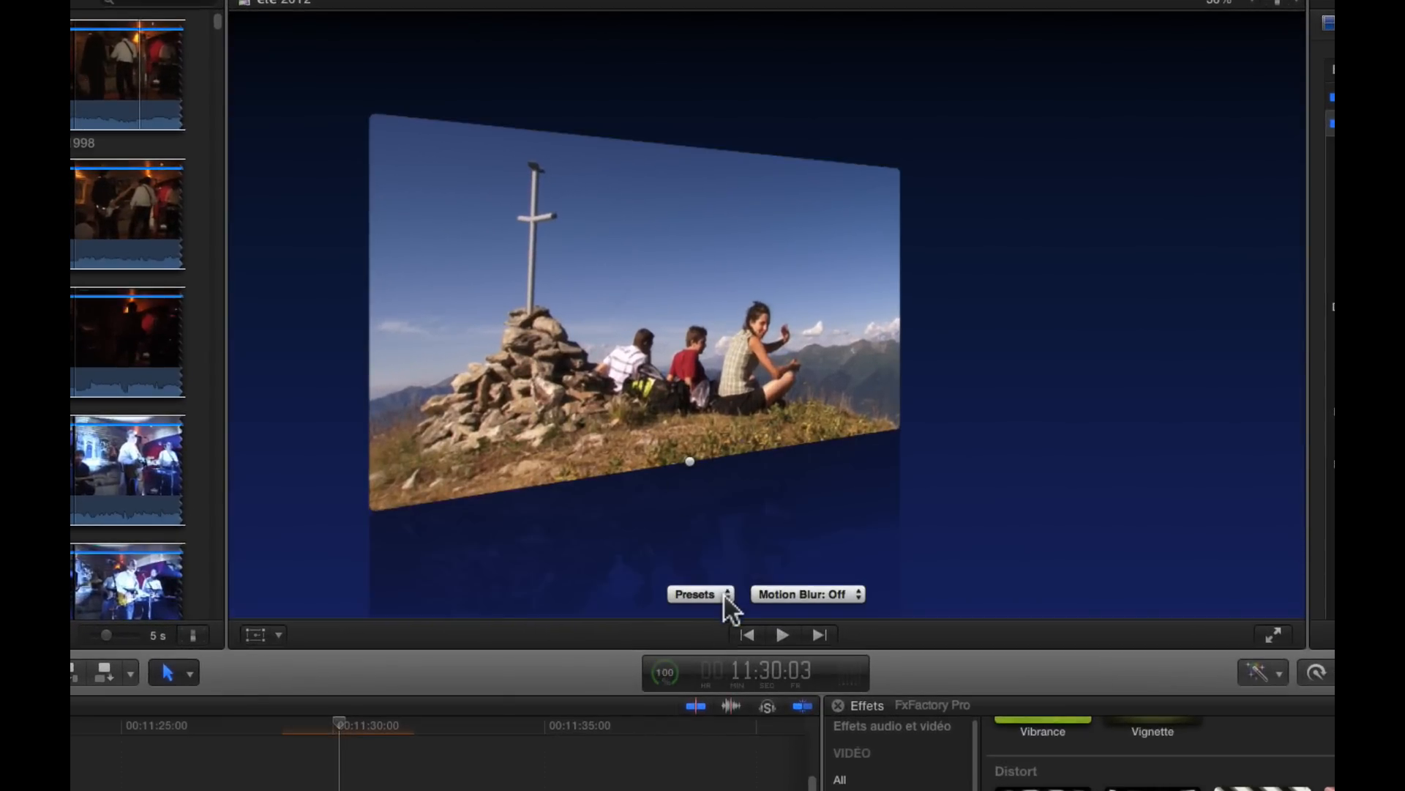
Try Perspective Reflection's Centered and Facing Viewer, Extreme Angle, Vignette and White Background presets on the mountaintop clip, and delete the effect.
click(724, 595)
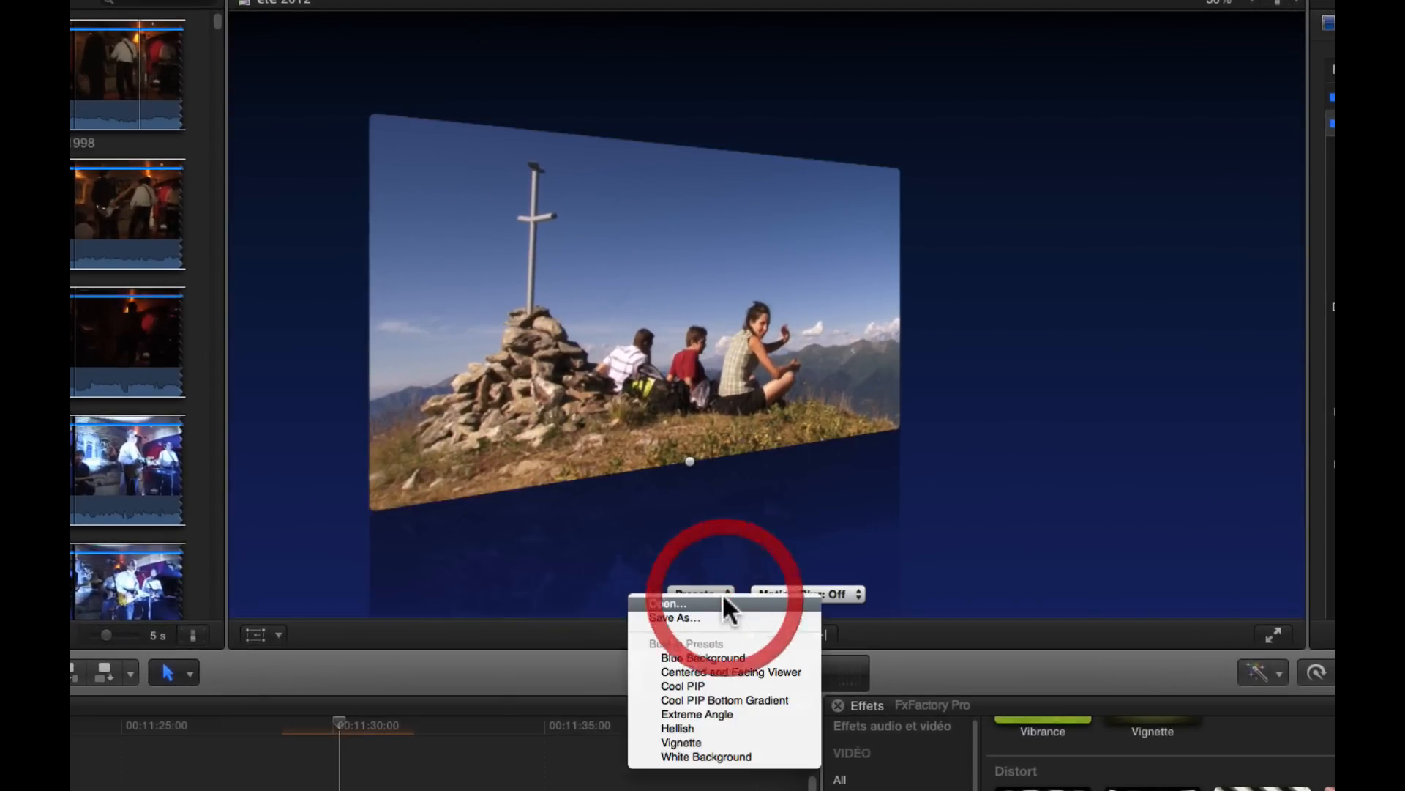
click(699, 669)
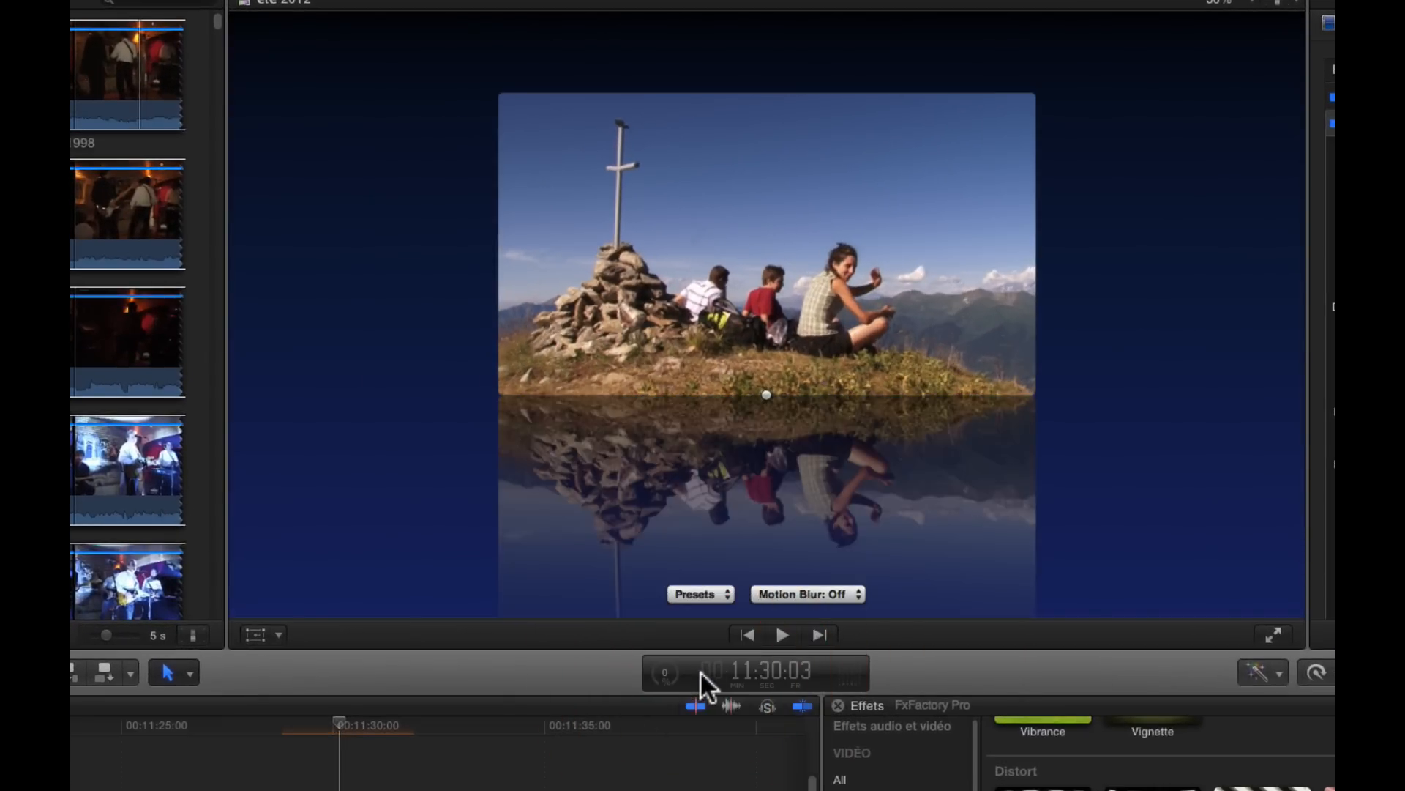
click(719, 593)
click(677, 706)
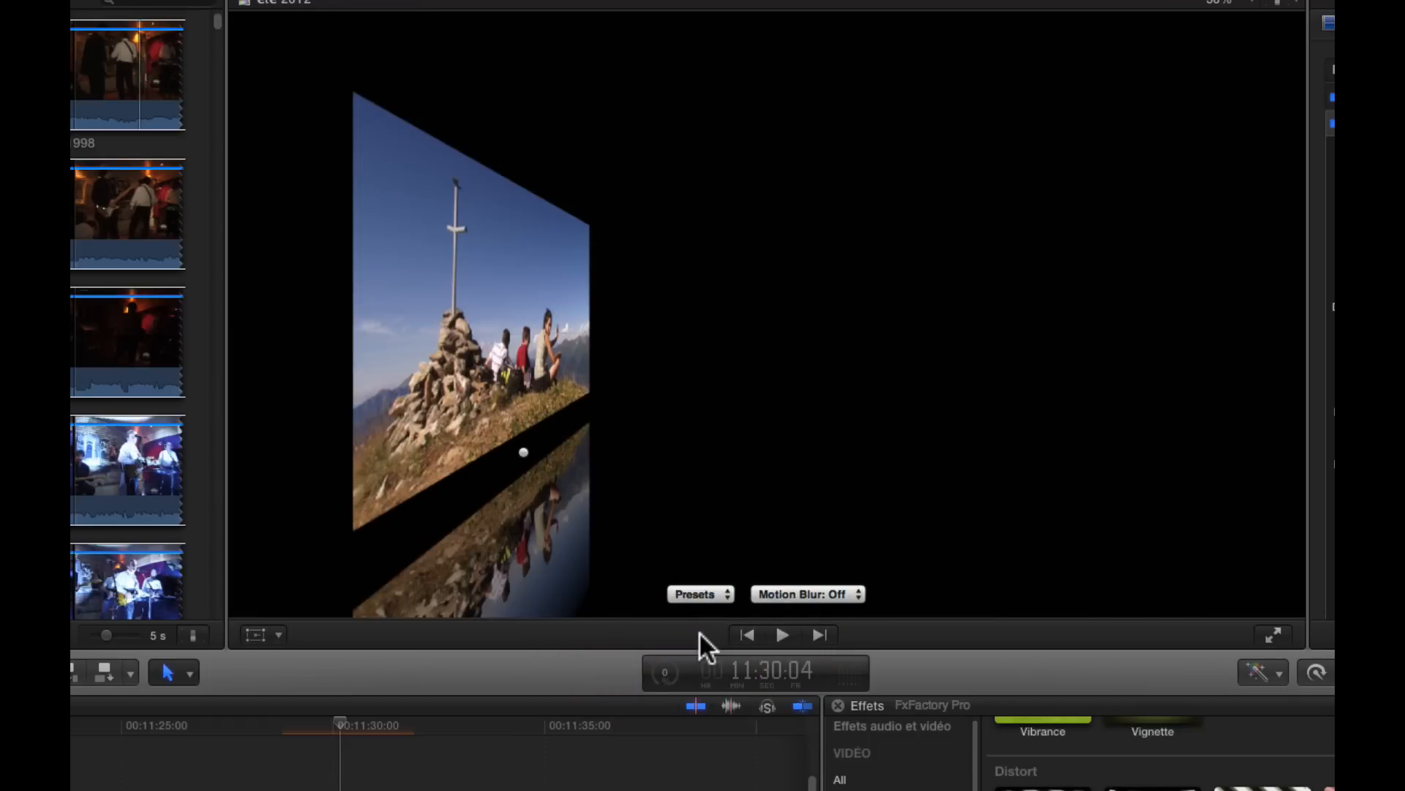
click(727, 593)
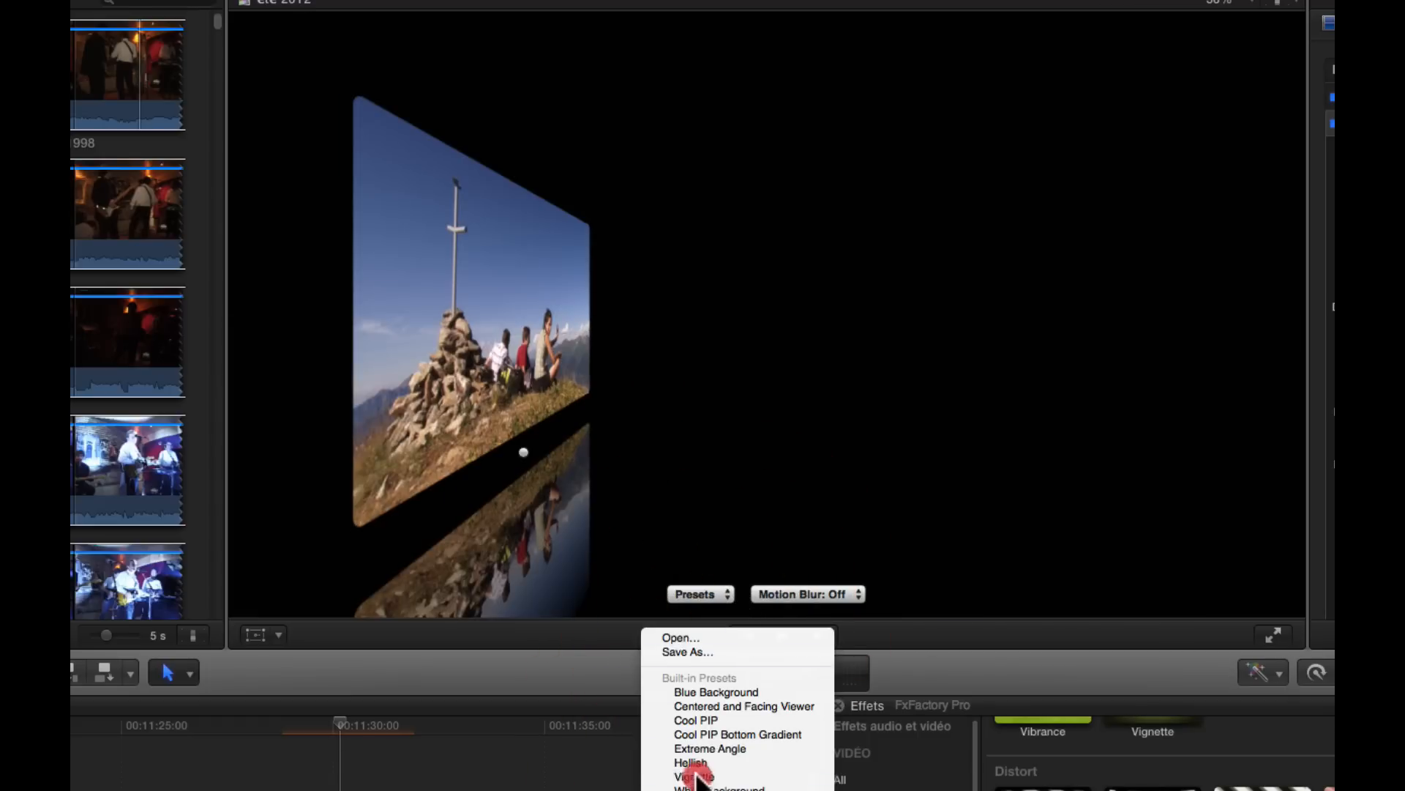
click(703, 774)
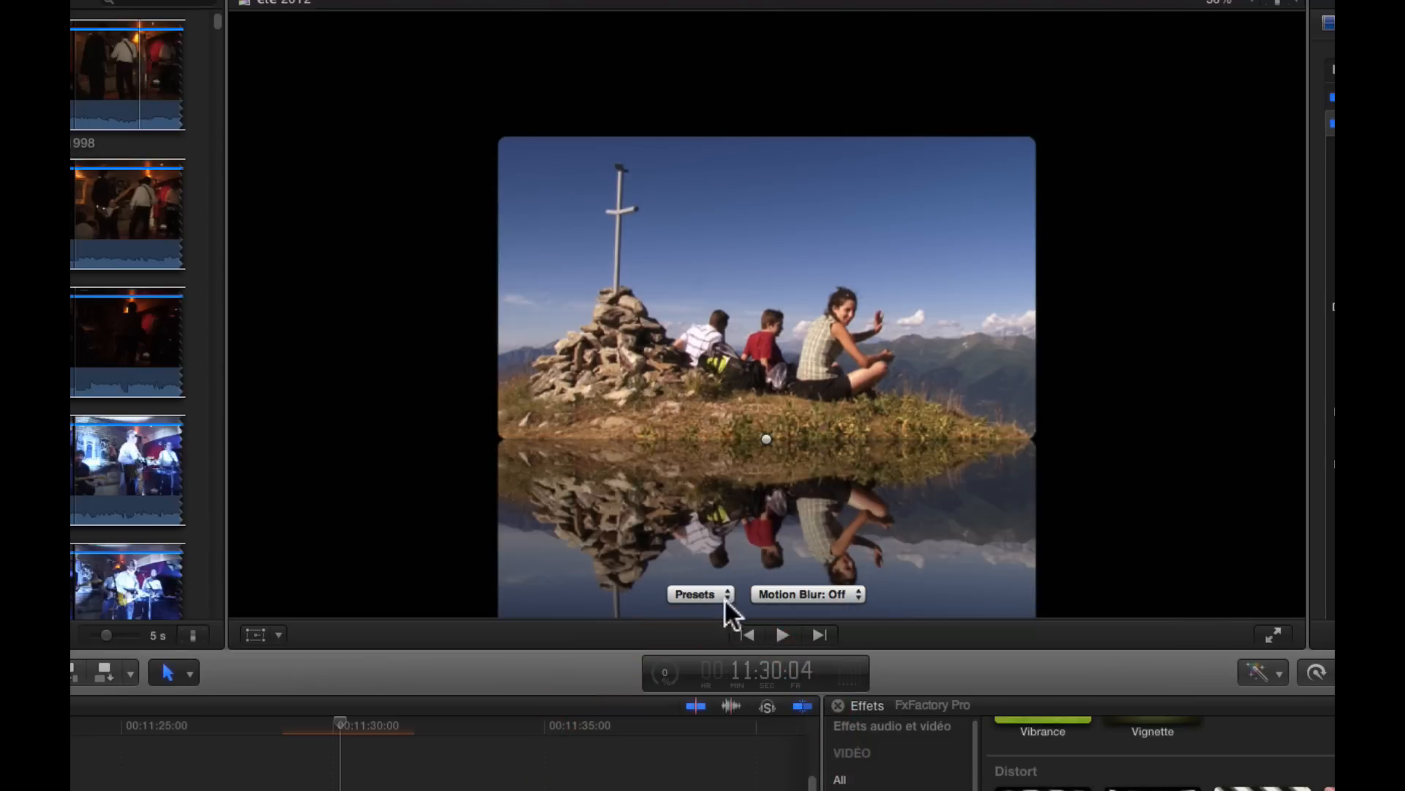
click(727, 602)
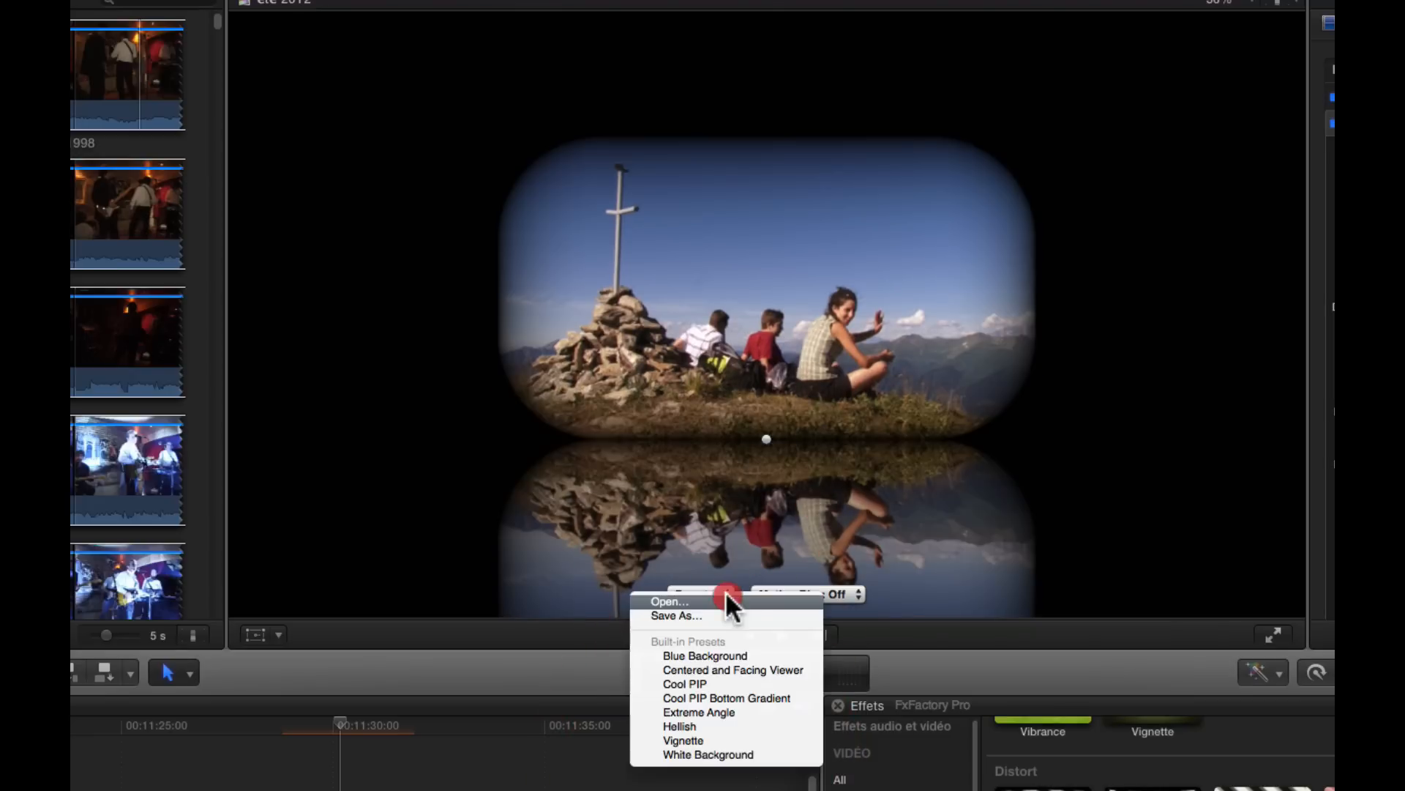
click(701, 754)
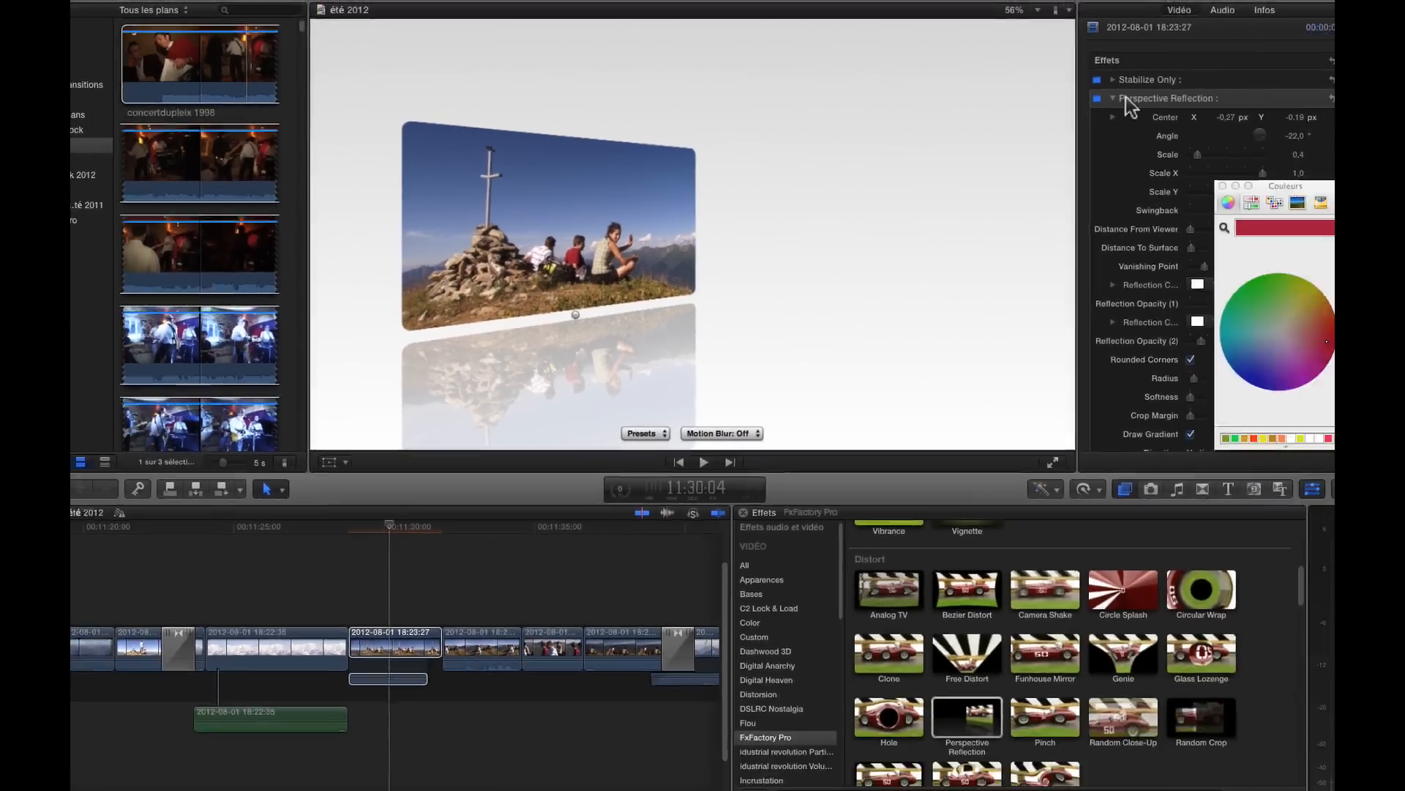
key(Delete)
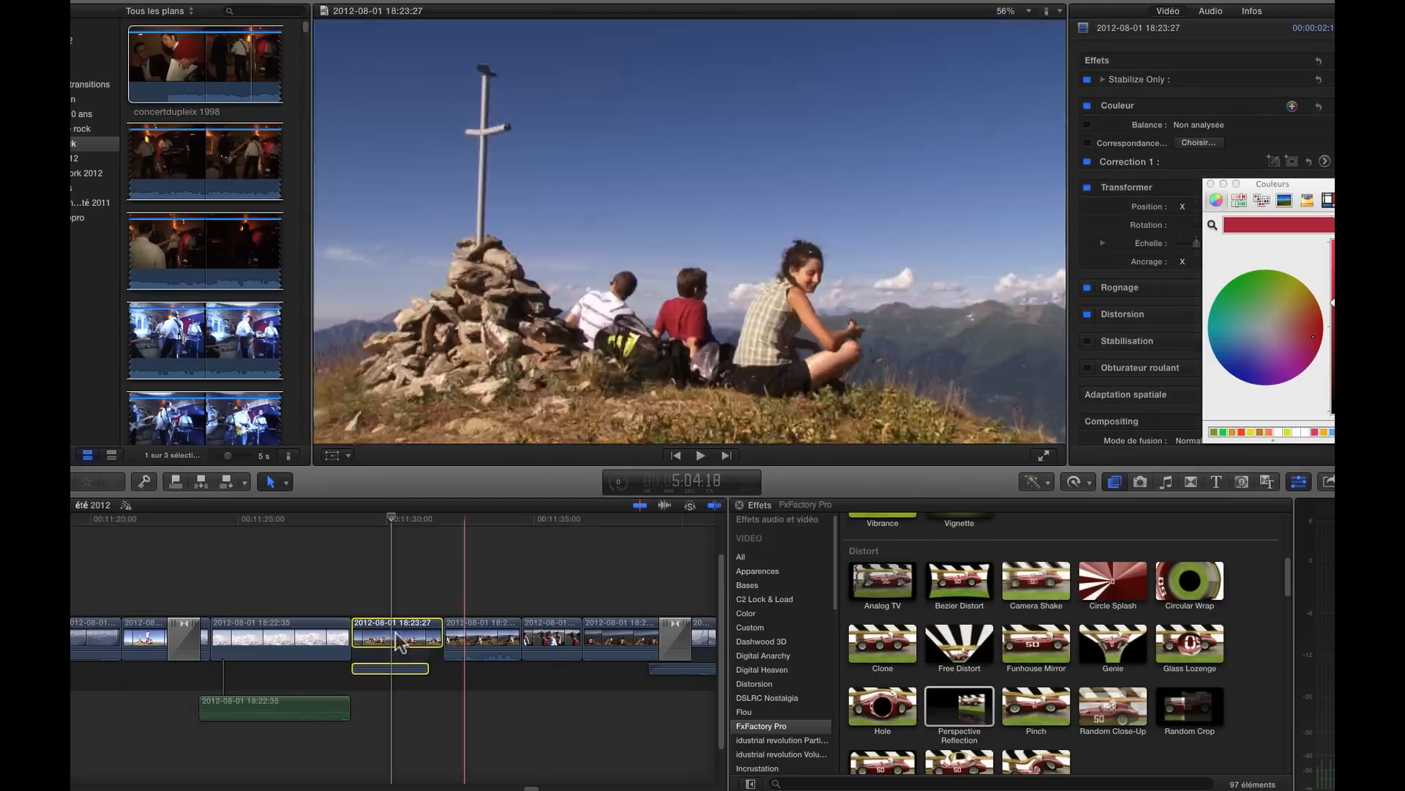
click(1043, 715)
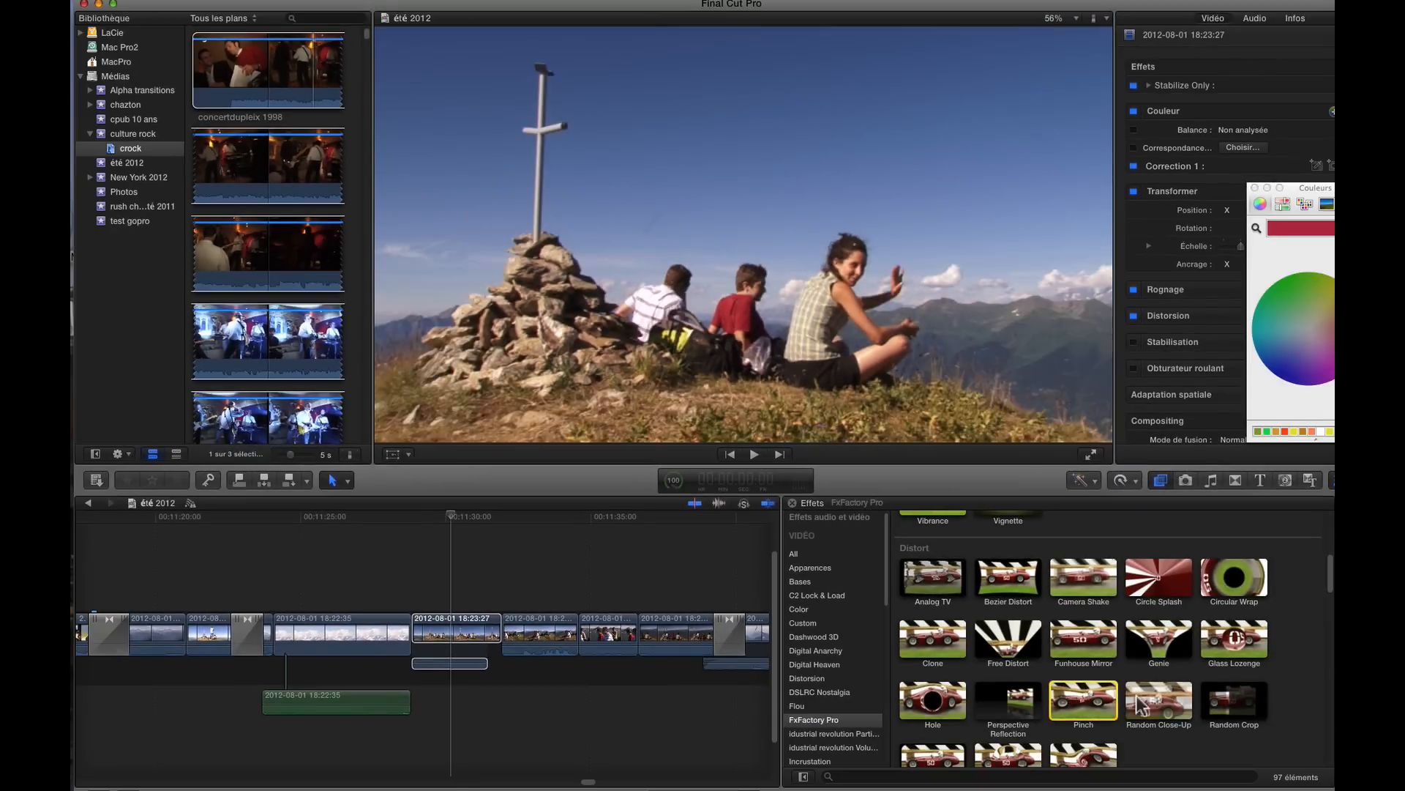
click(1150, 176)
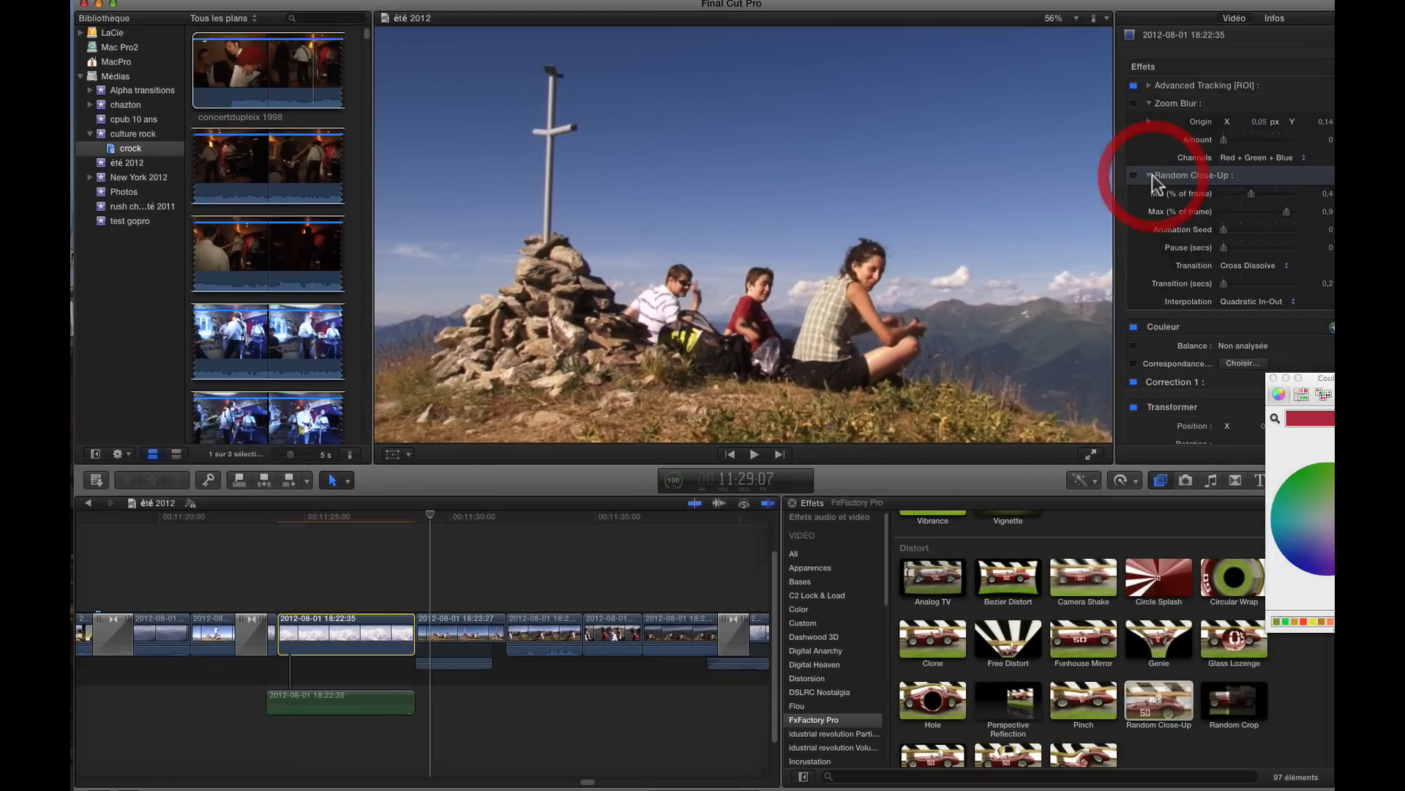
key(Delete)
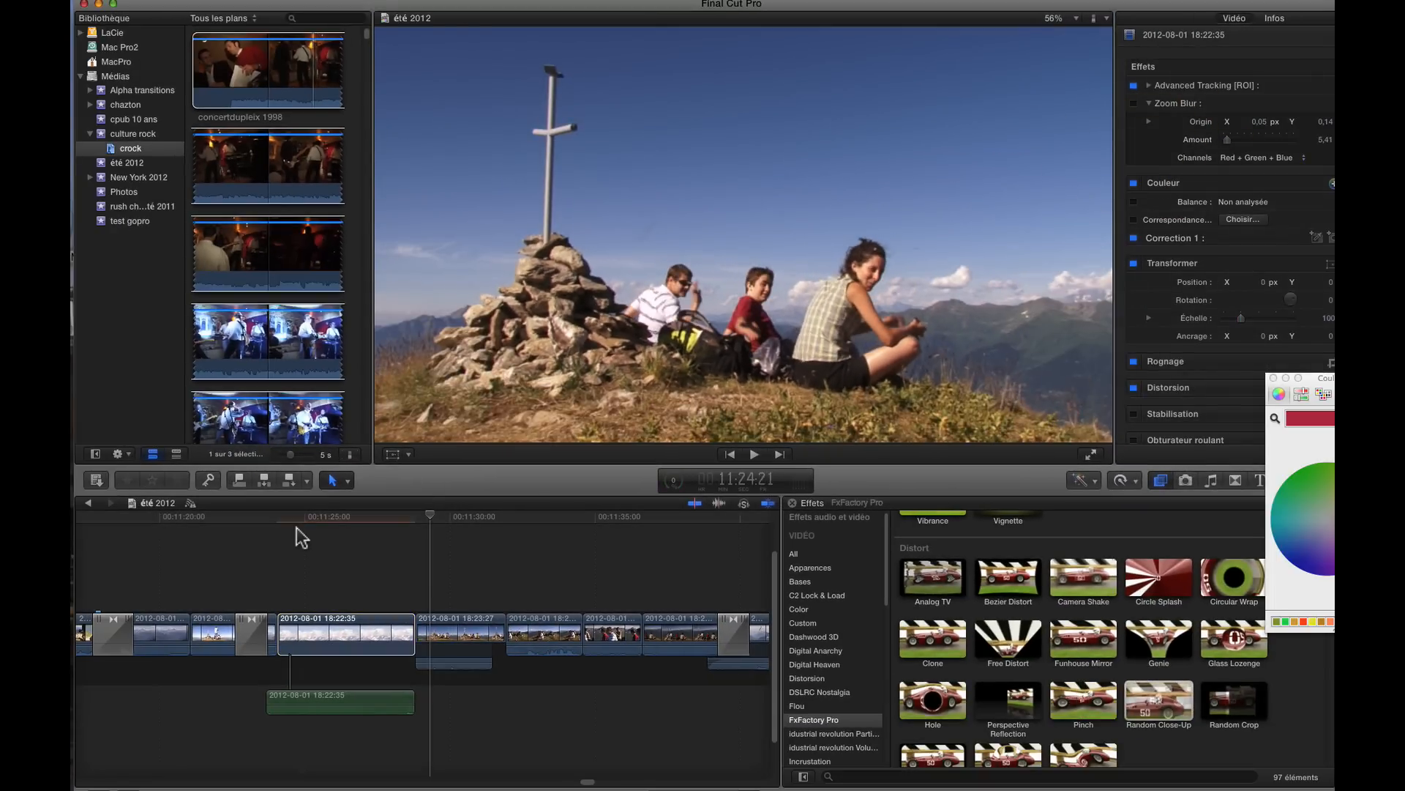
drag(1234, 699, 338, 609)
click(279, 521)
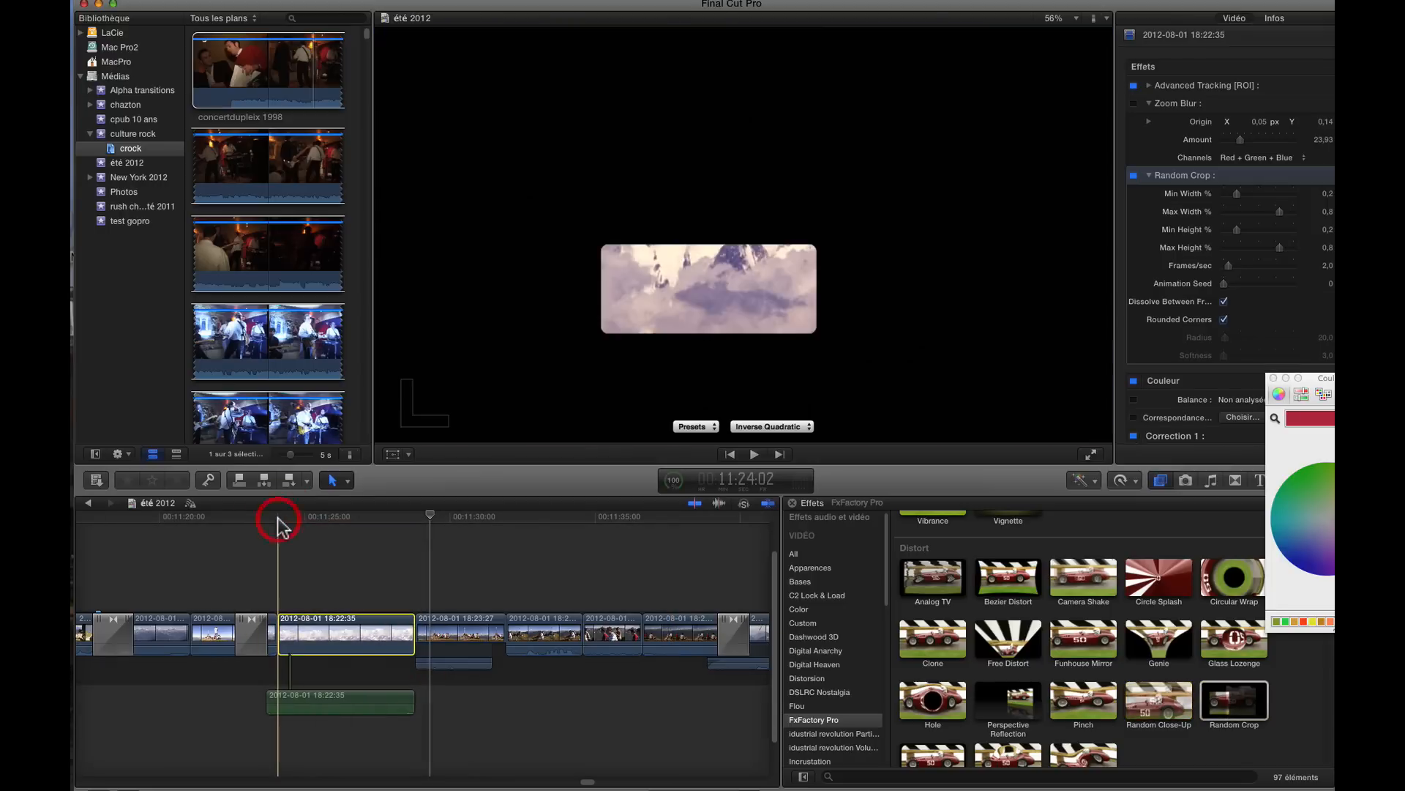
click(339, 627)
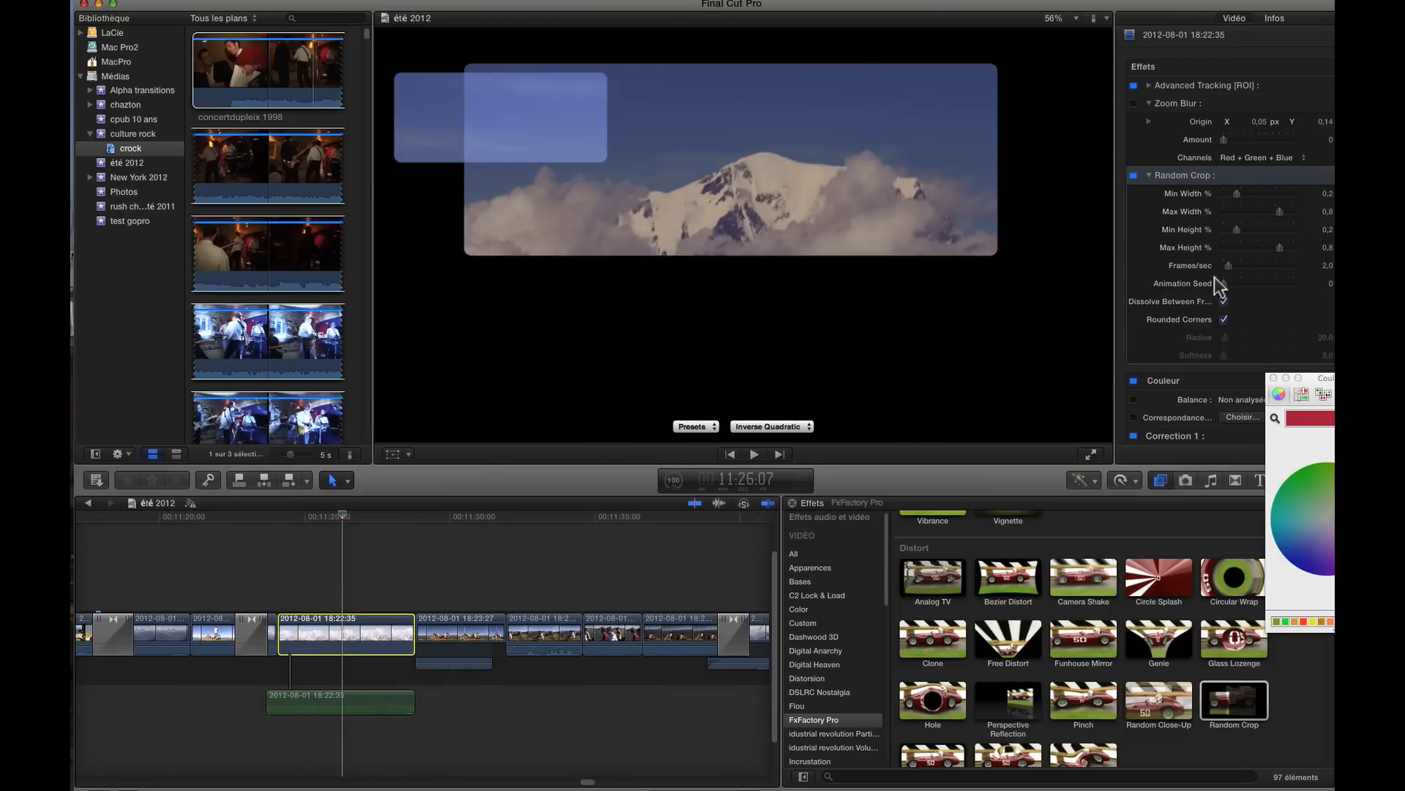
drag(1218, 286, 1221, 284)
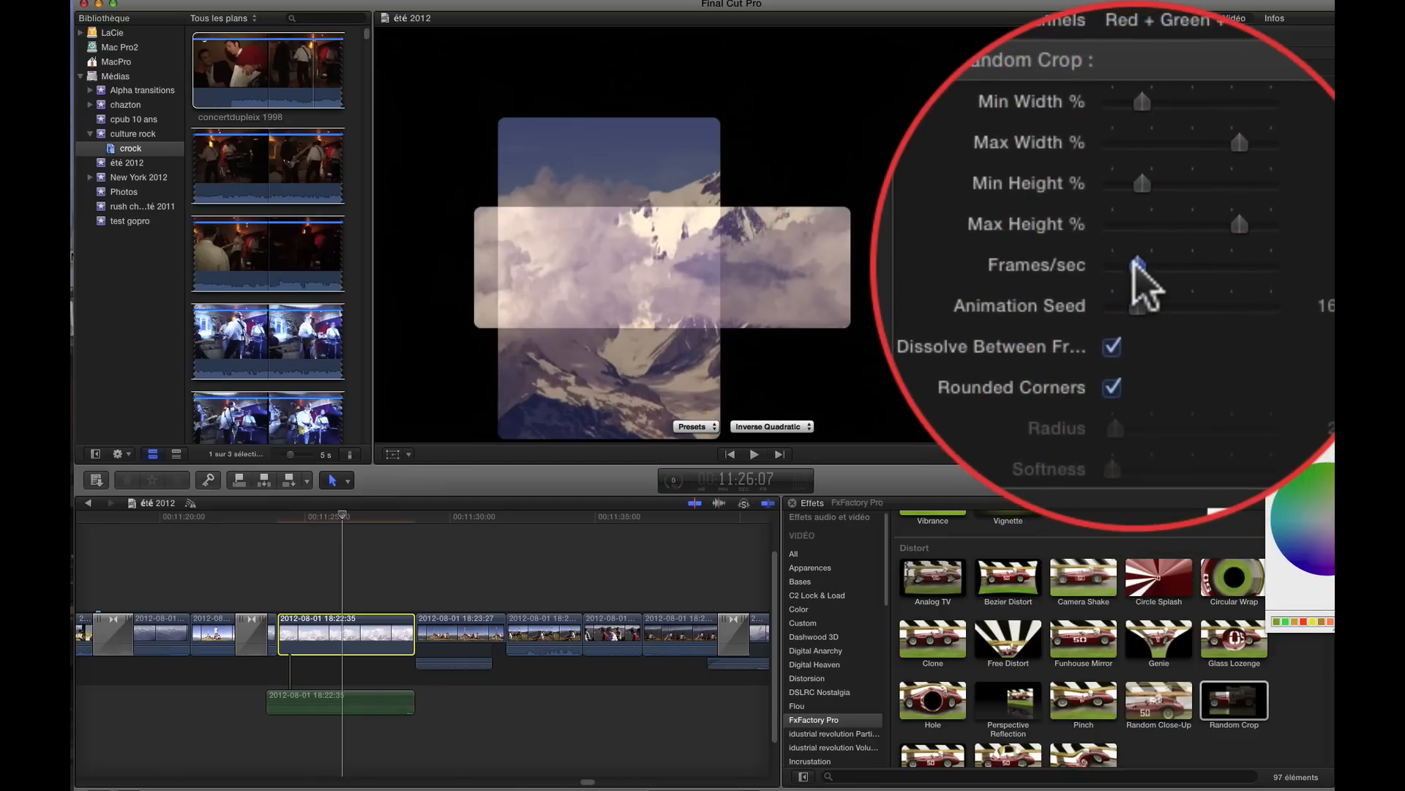
drag(1135, 265, 1133, 265)
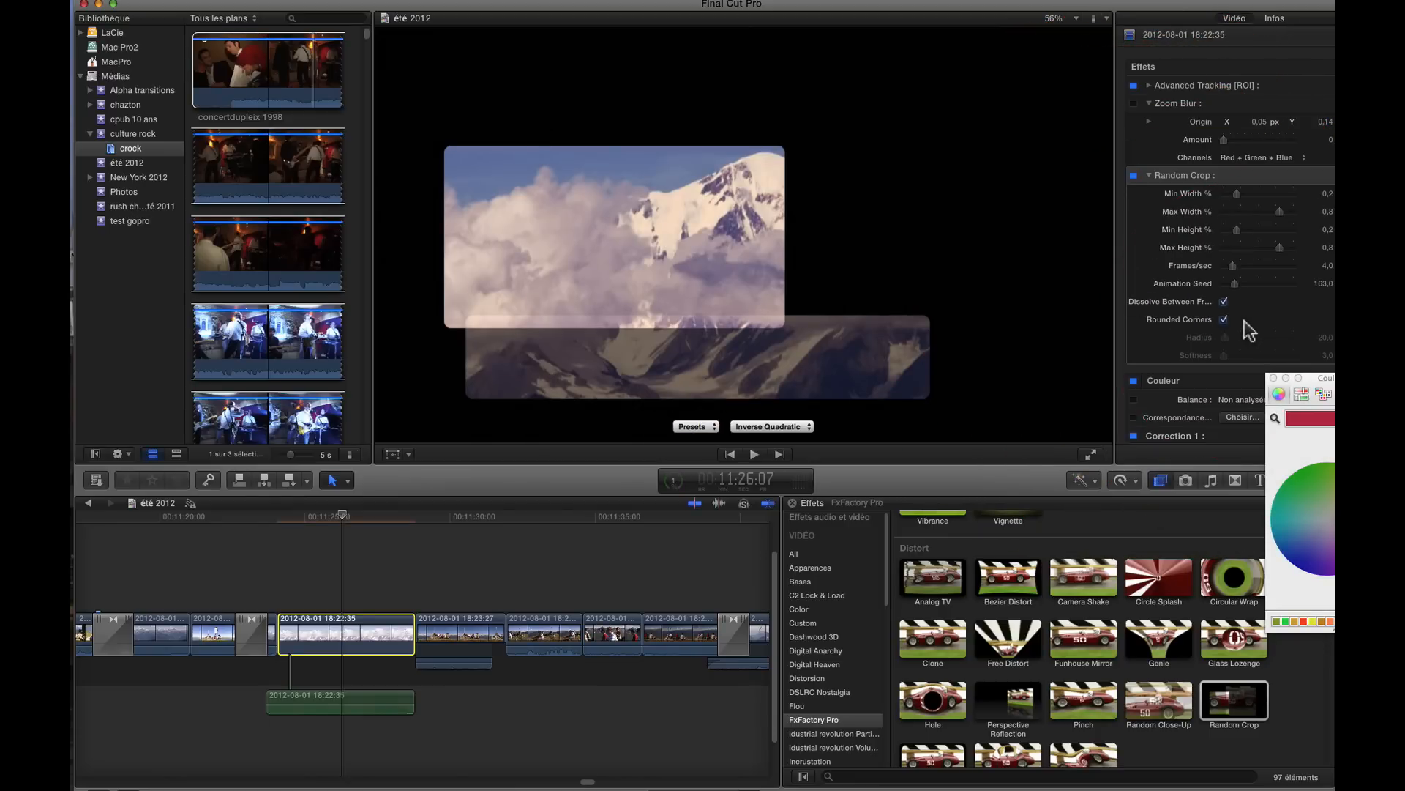
Play the snowy-mountain clip from its start to review the Random Crop animation, and stop playback.
click(280, 516)
key(space)
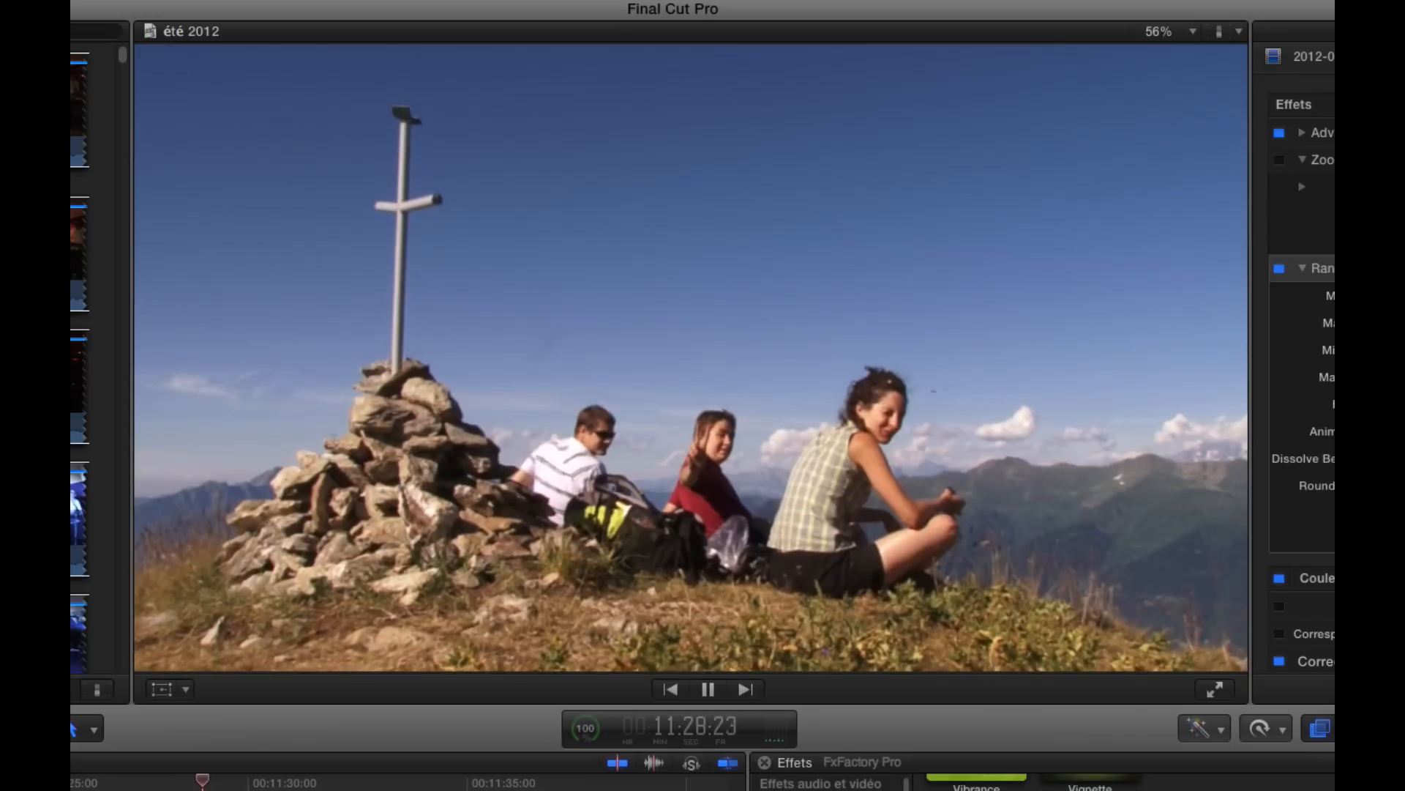
key(space)
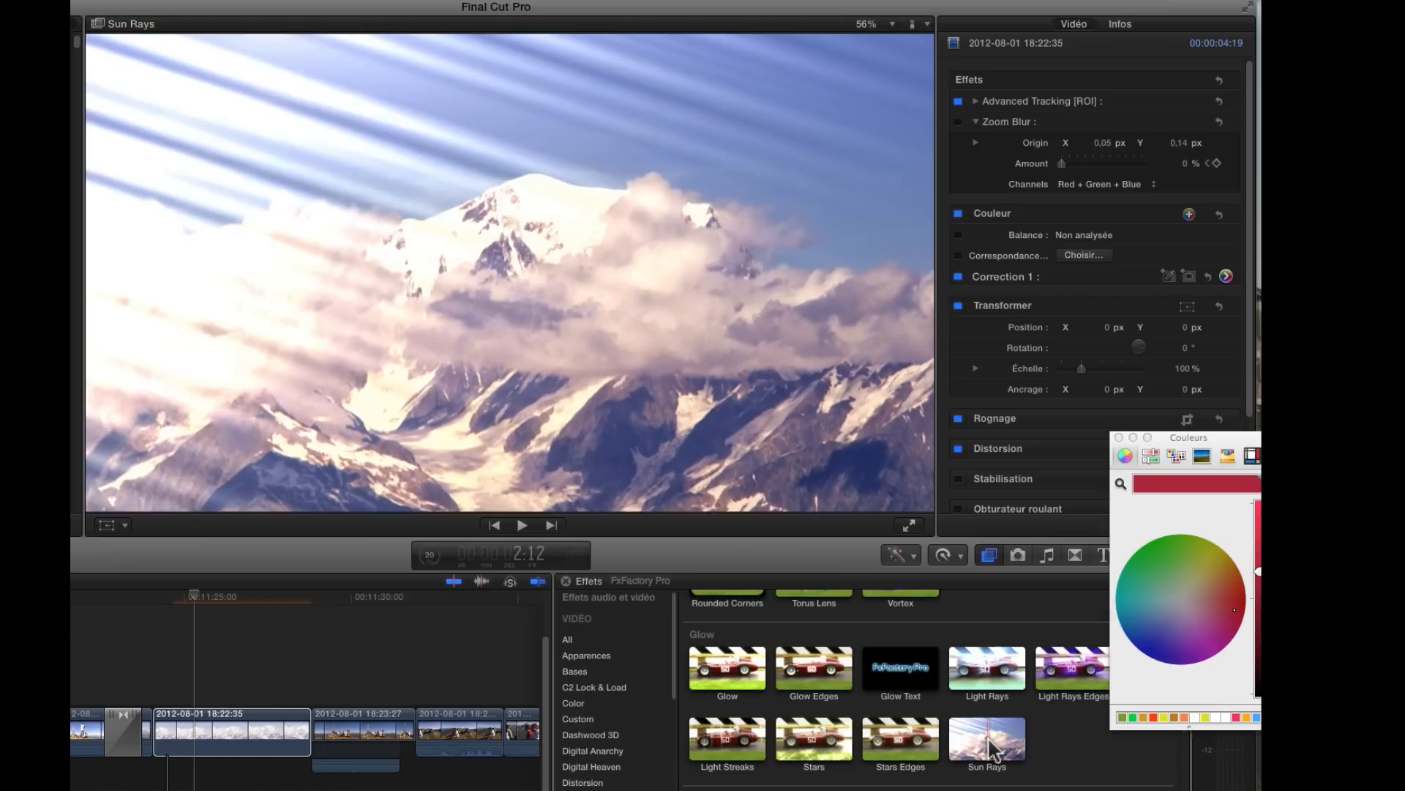
double_click(988, 739)
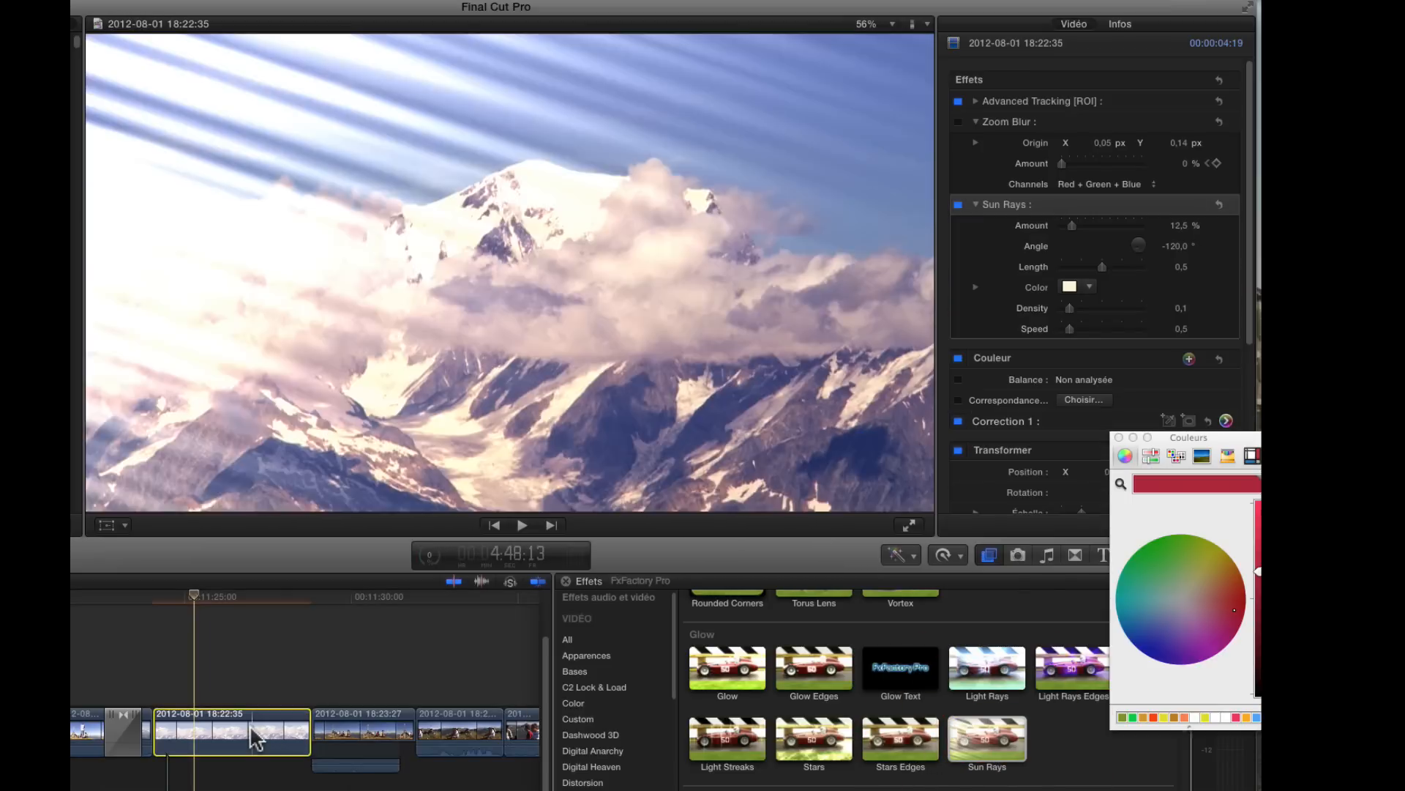
click(238, 738)
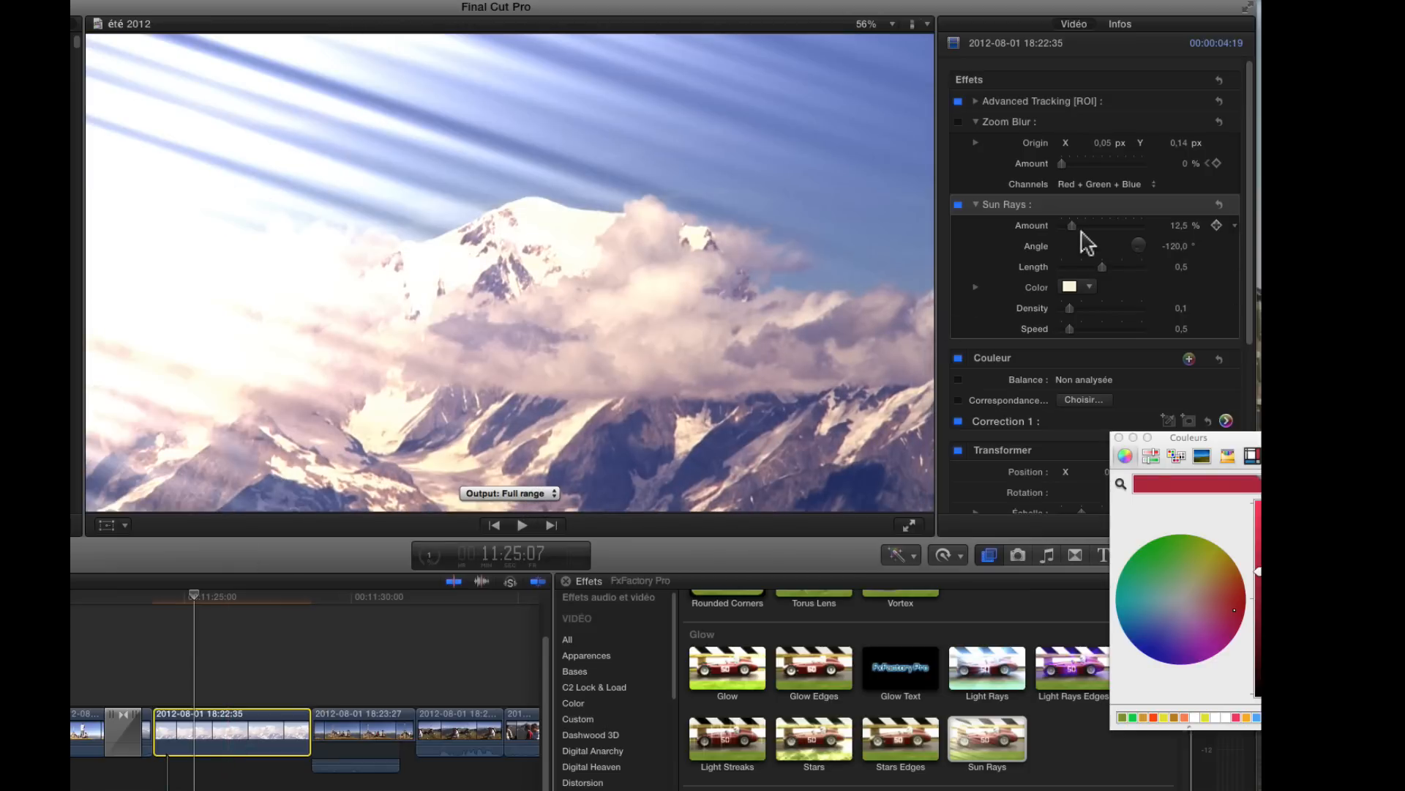
mouse_move(1079, 225)
mouse_down()
mouse_move(1102, 226)
mouse_move(1069, 229)
mouse_up()
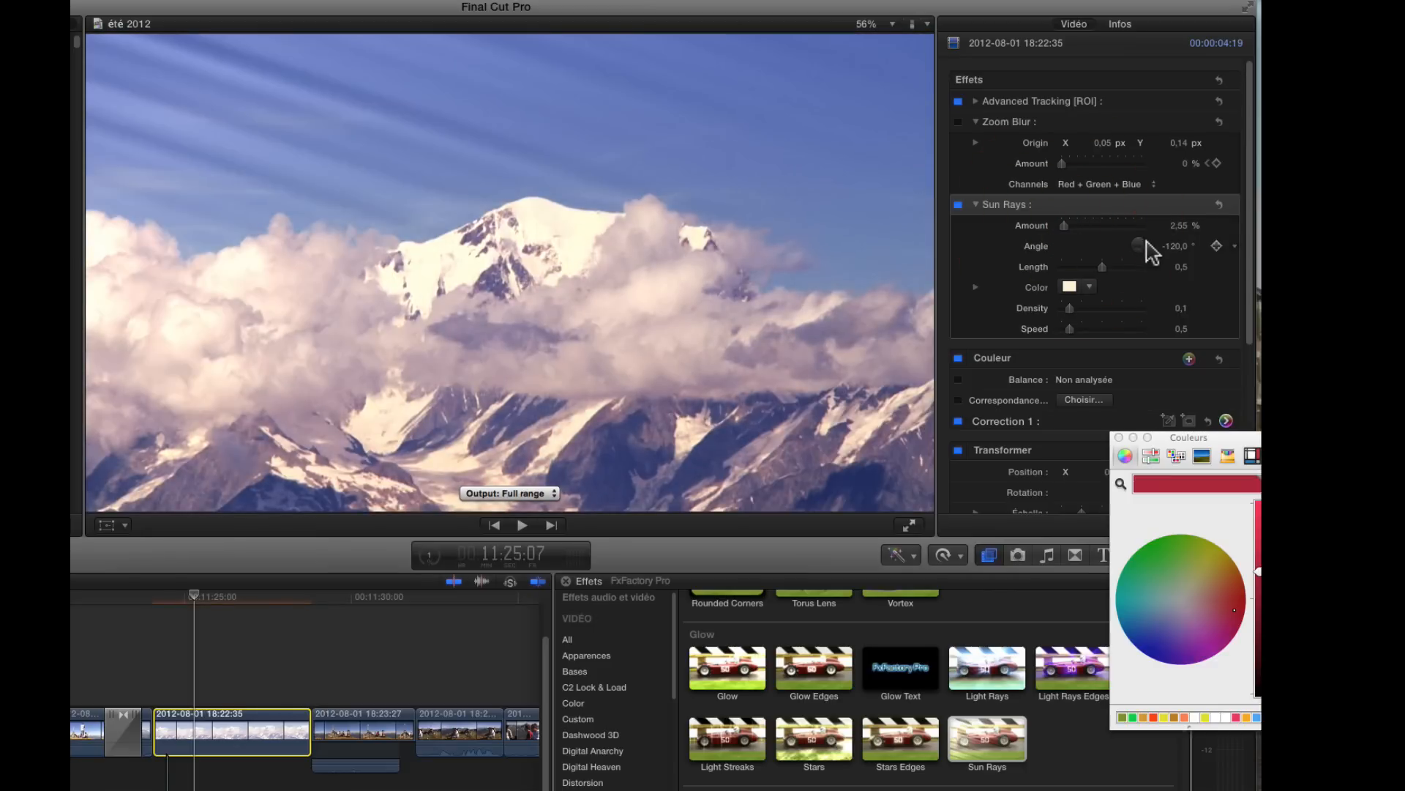
drag(1146, 258, 1117, 294)
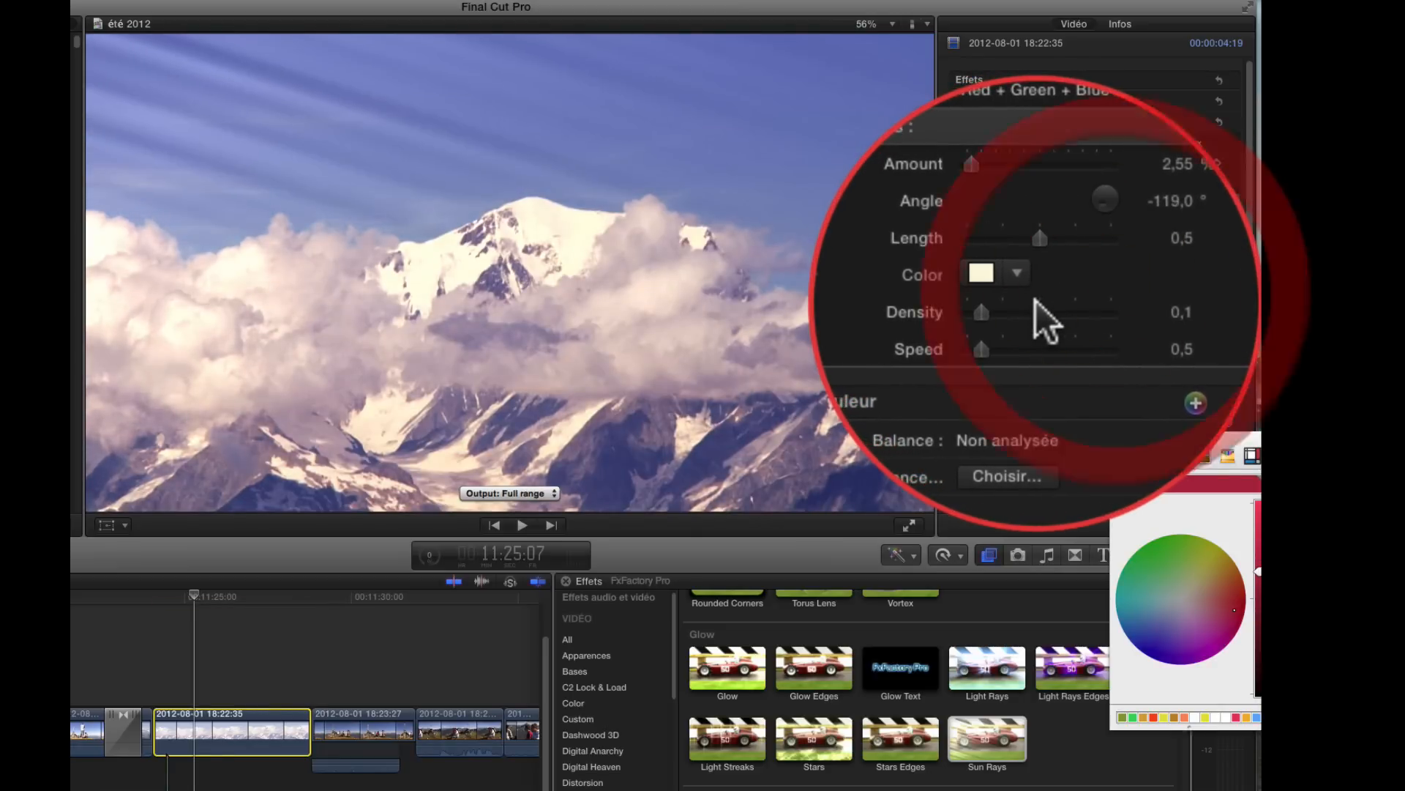
Set the Sun Rays length to 0.36, its color to yellow and its density to 0.06, and play back the clip.
mouse_move(1036, 265)
mouse_down()
mouse_move(1090, 266)
mouse_move(1035, 276)
mouse_up()
click(1035, 283)
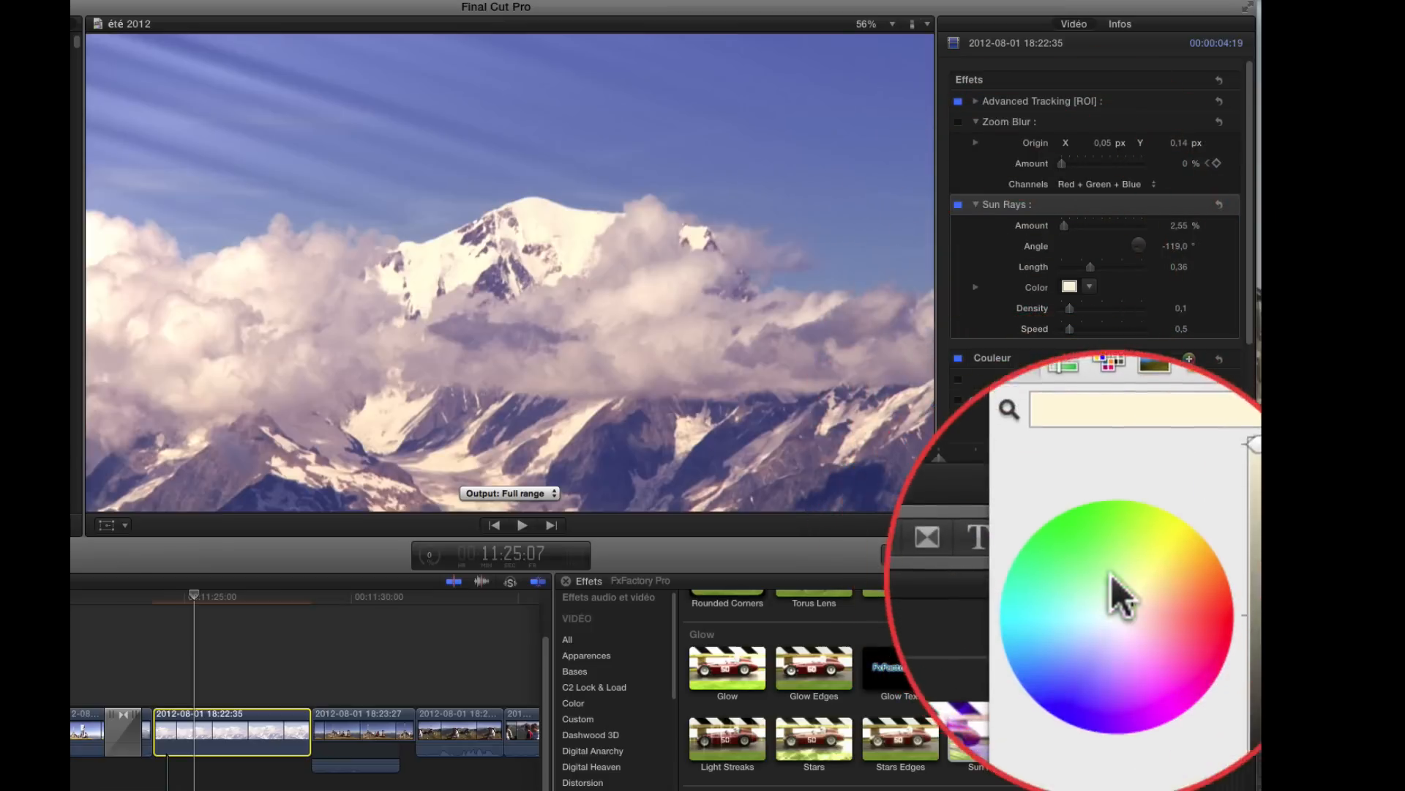
drag(1139, 583, 1161, 559)
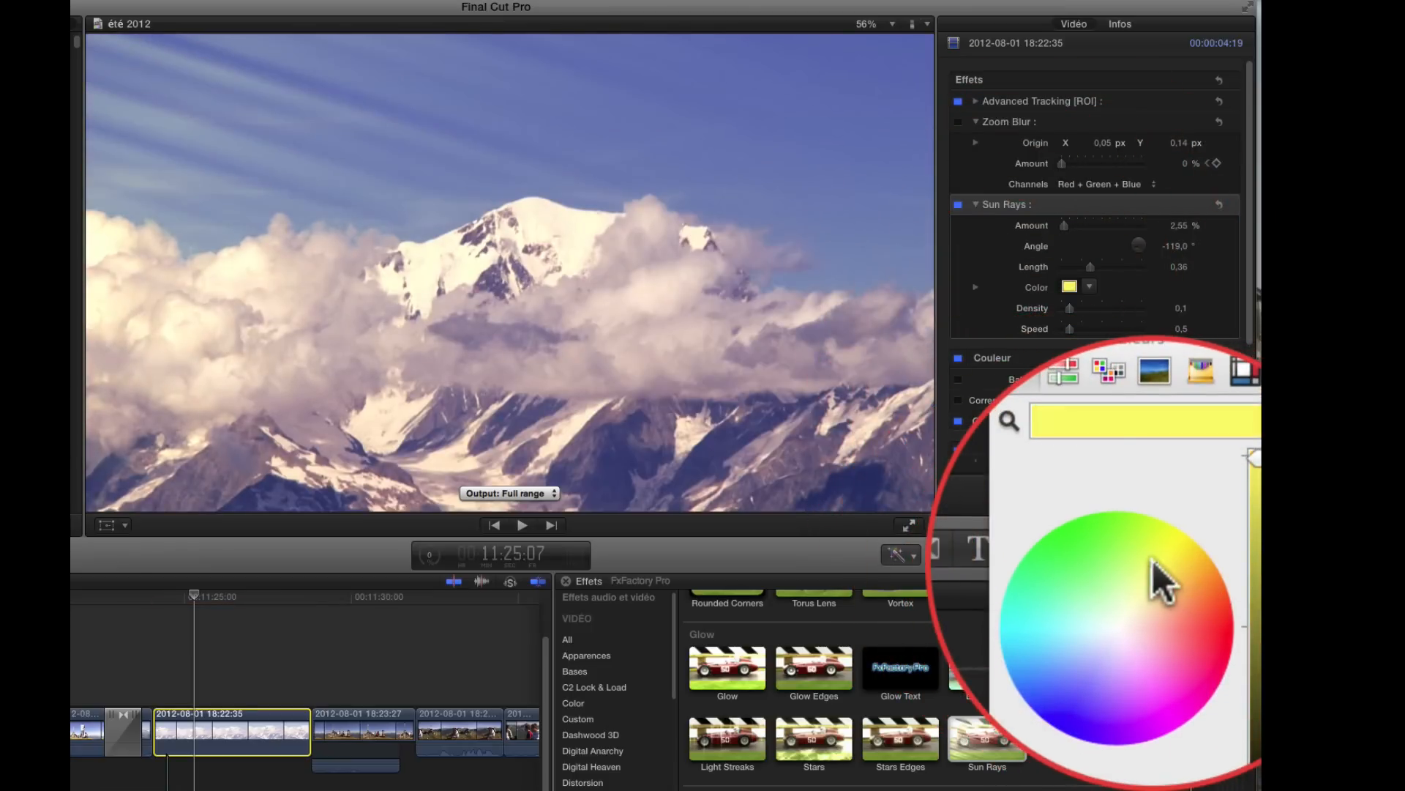
mouse_move(1070, 307)
mouse_down()
mouse_move(1086, 306)
mouse_move(1017, 306)
mouse_move(1035, 327)
mouse_move(1070, 328)
mouse_up()
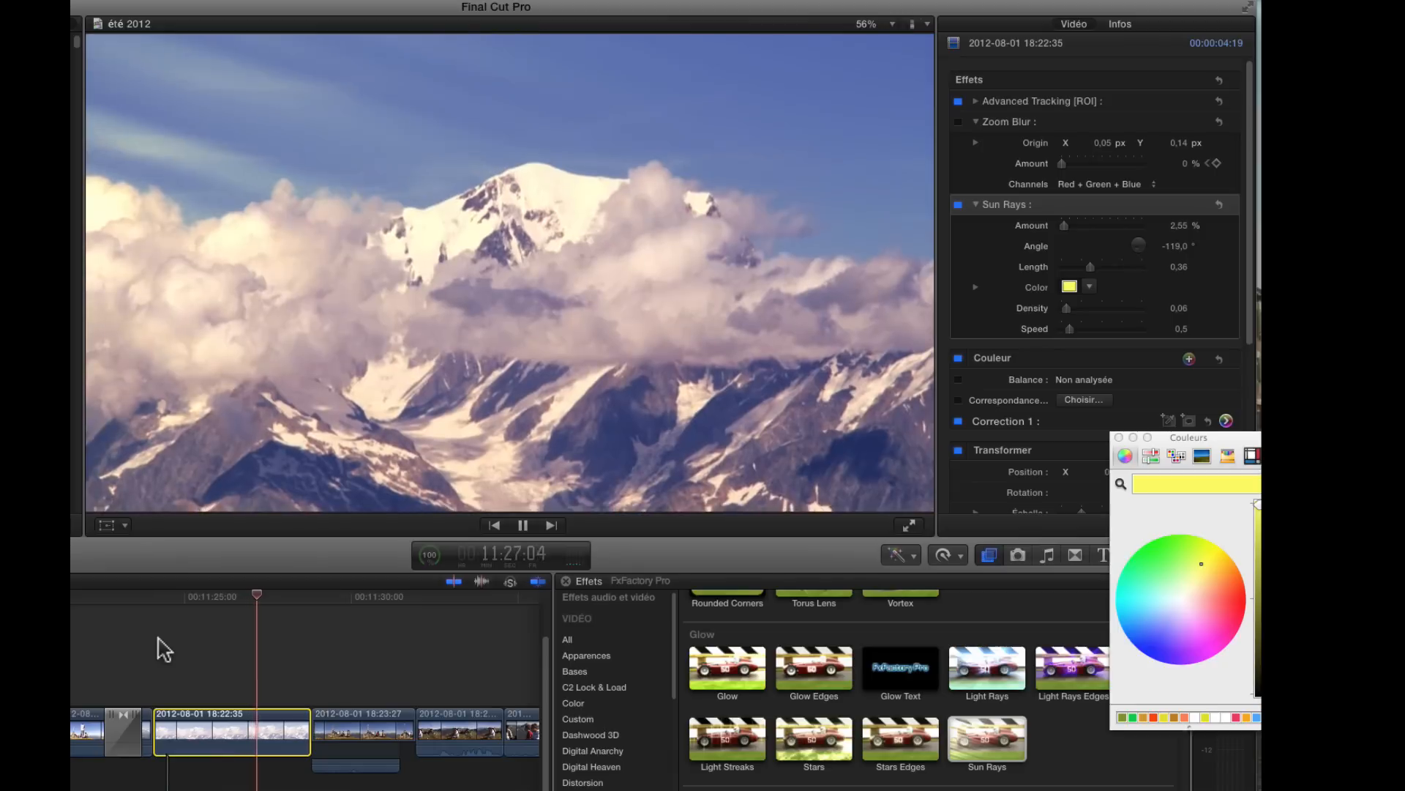
key(space)
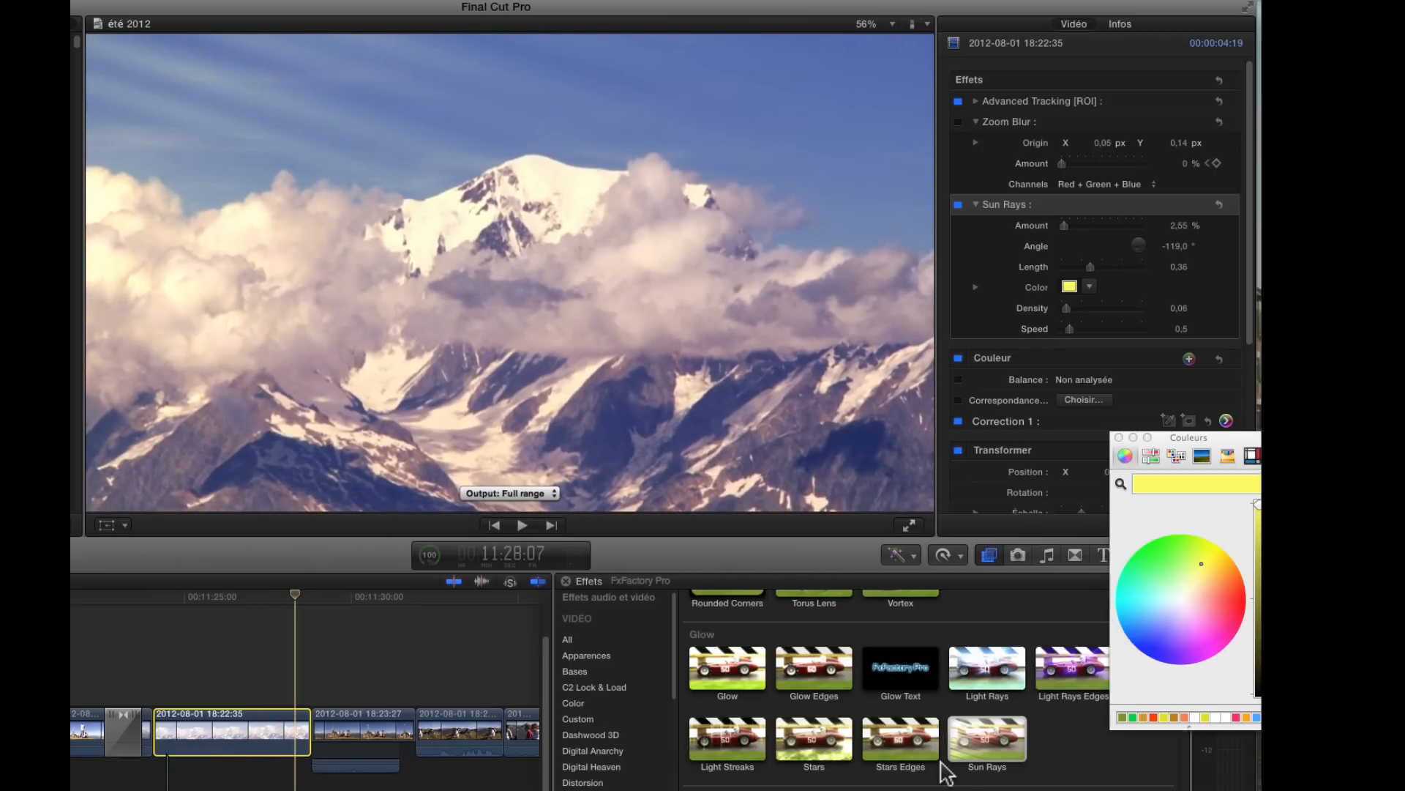
scroll(946, 772, down, 4)
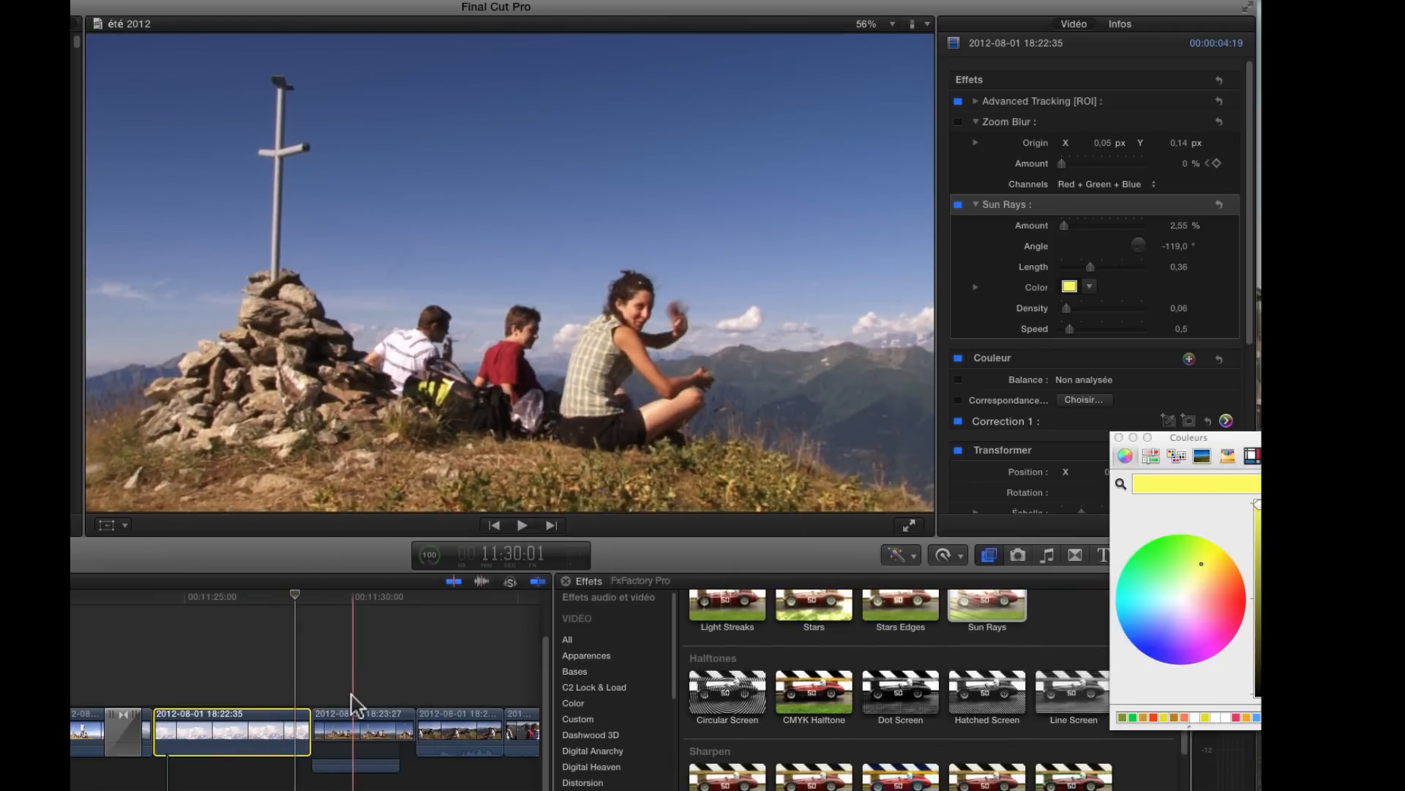
click(341, 721)
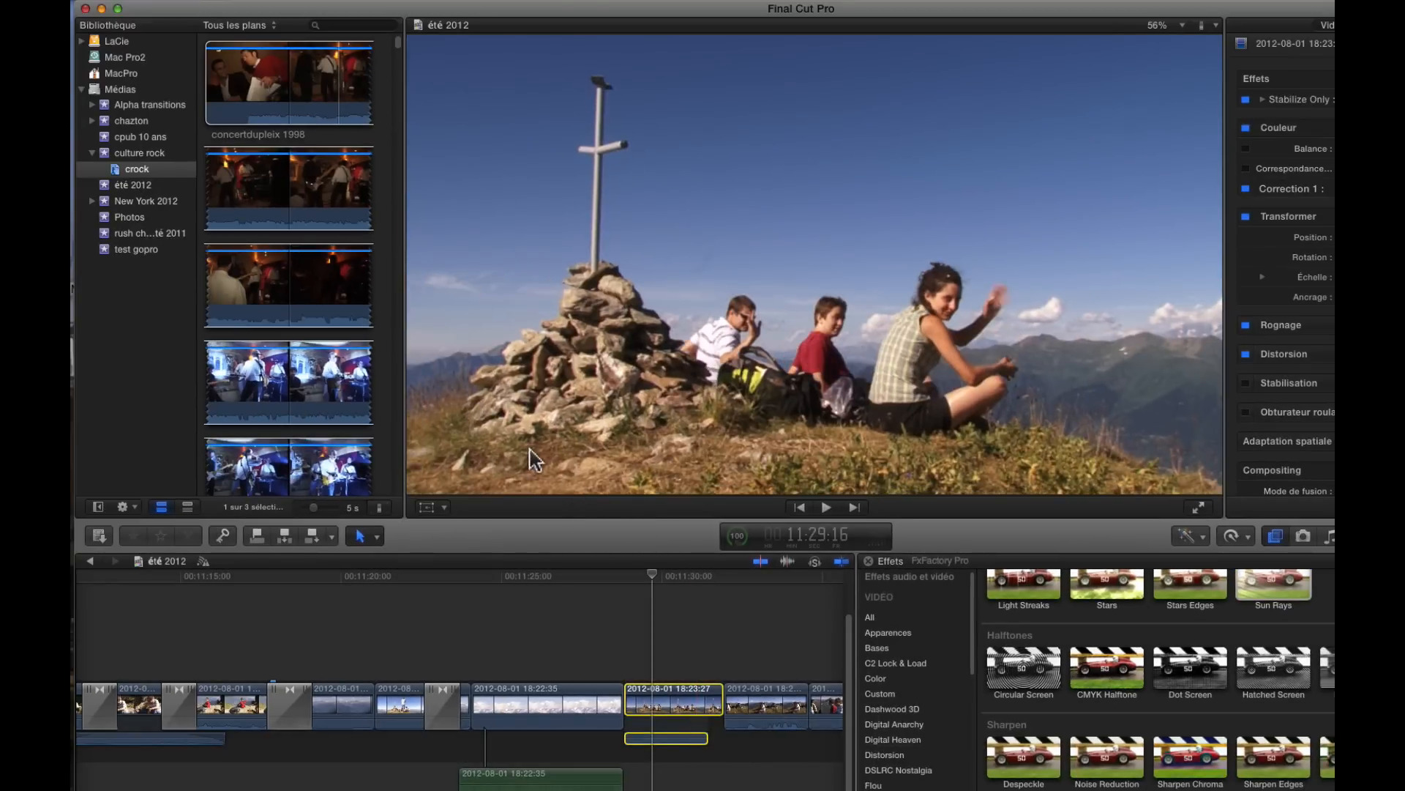
click(273, 102)
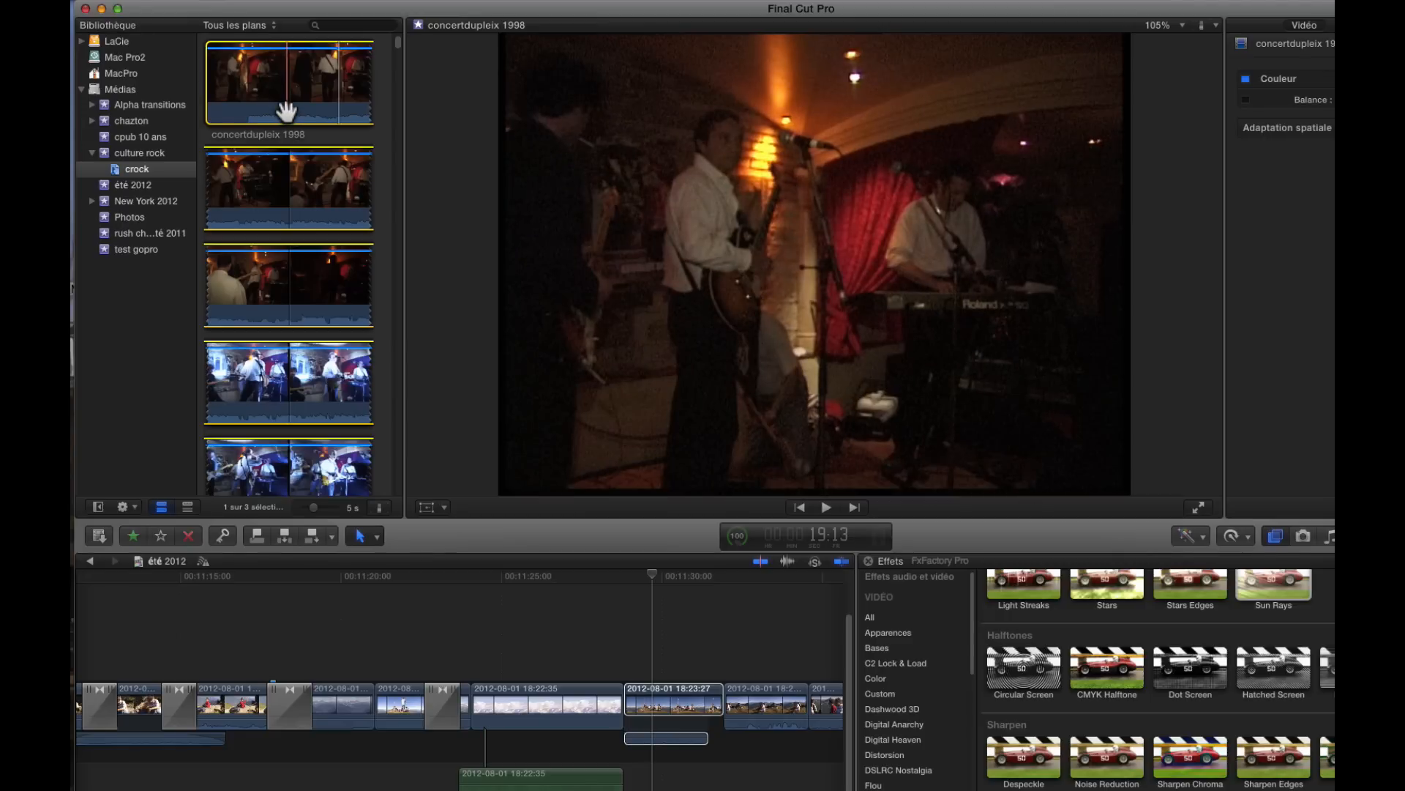
key(space)
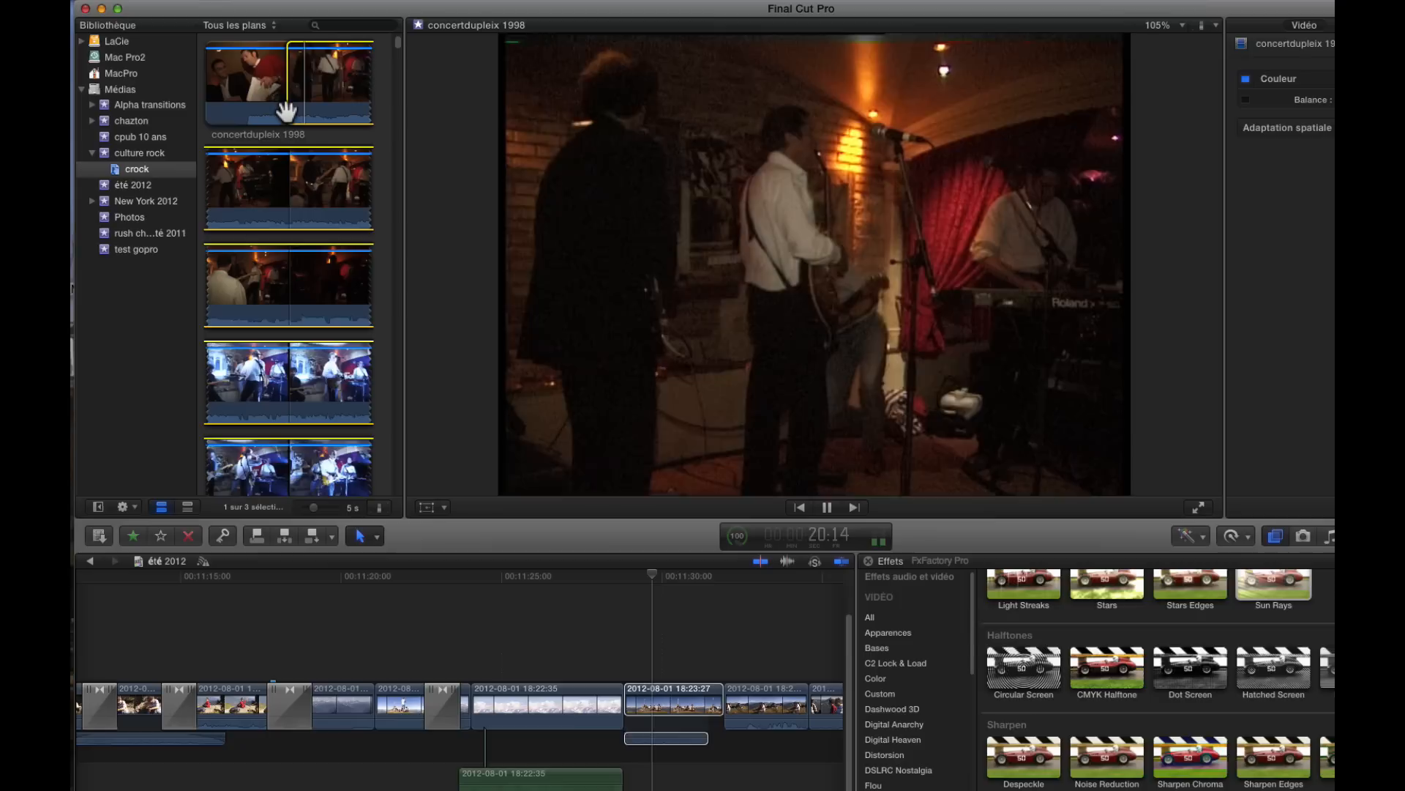
key(space)
key(o)
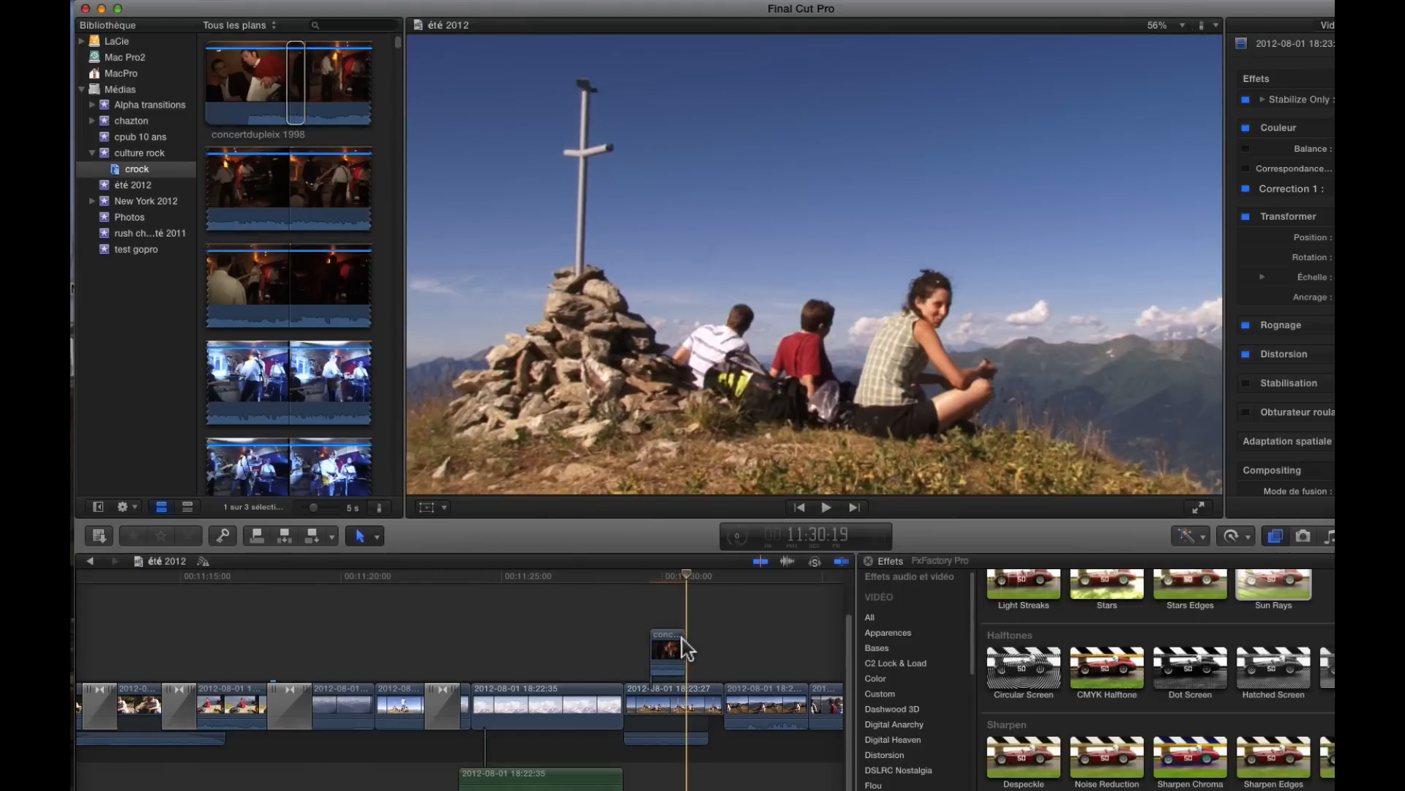
Extend the connected concert clip to the end of the mountaintop clip and scale it up to fill the frame.
drag(685, 641, 723, 640)
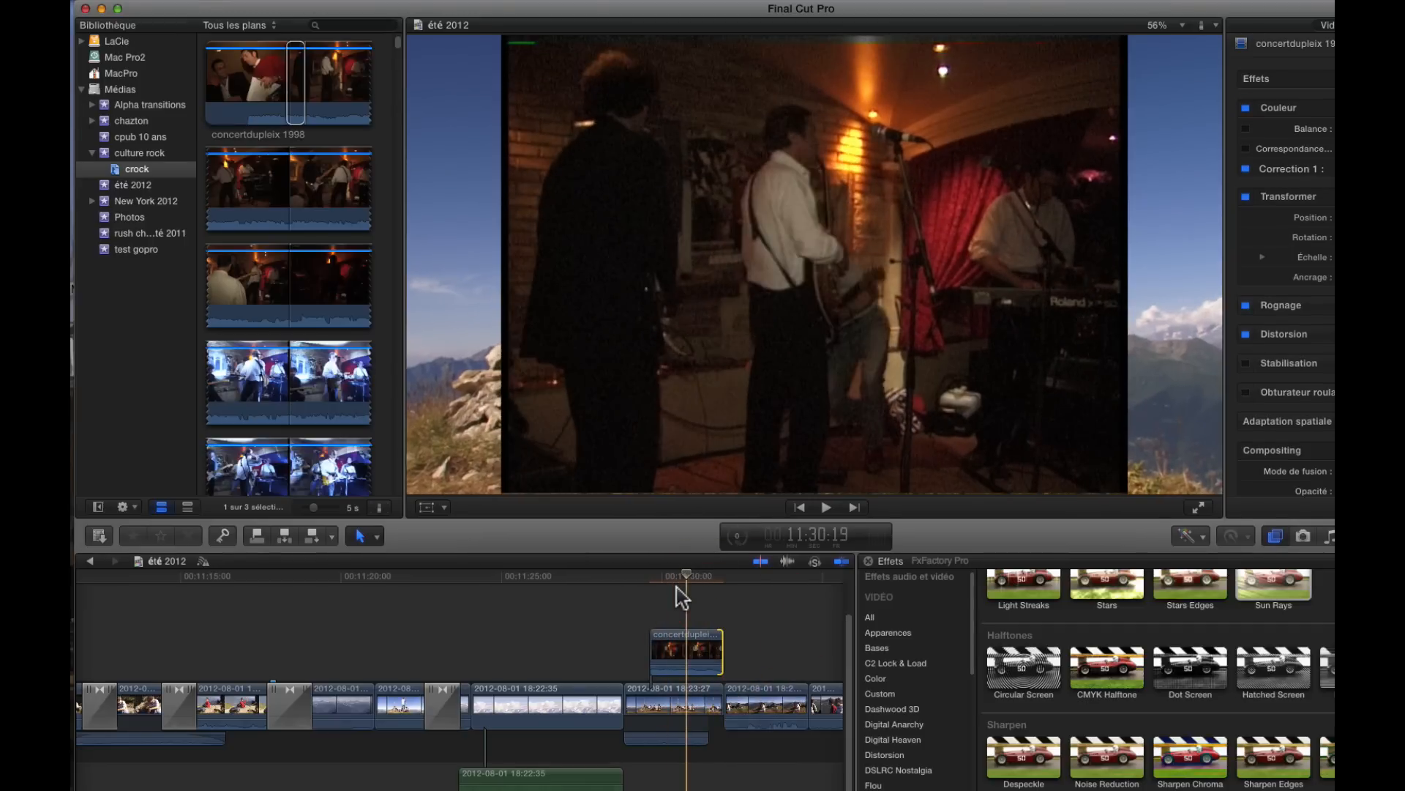
click(686, 650)
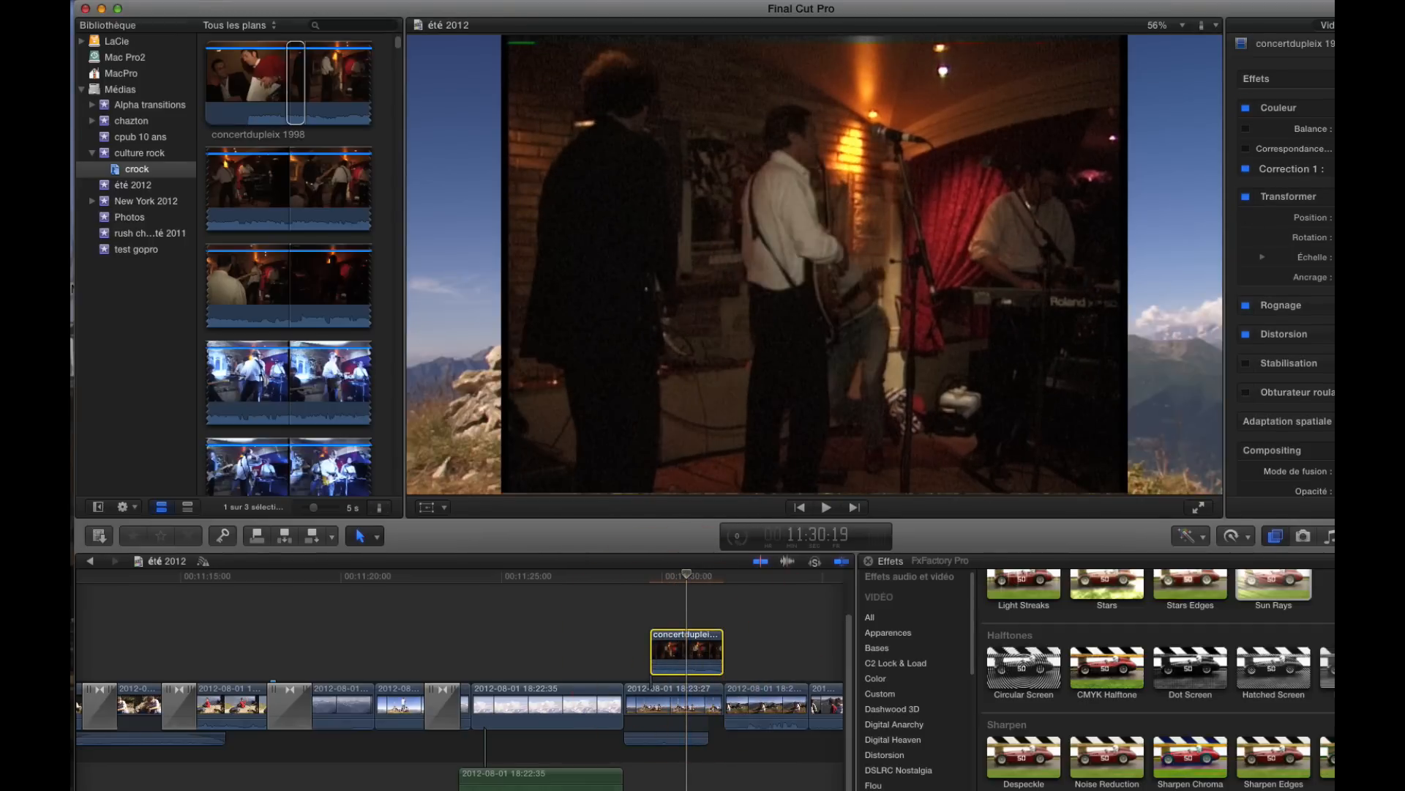
drag(1356, 257, 1369, 257)
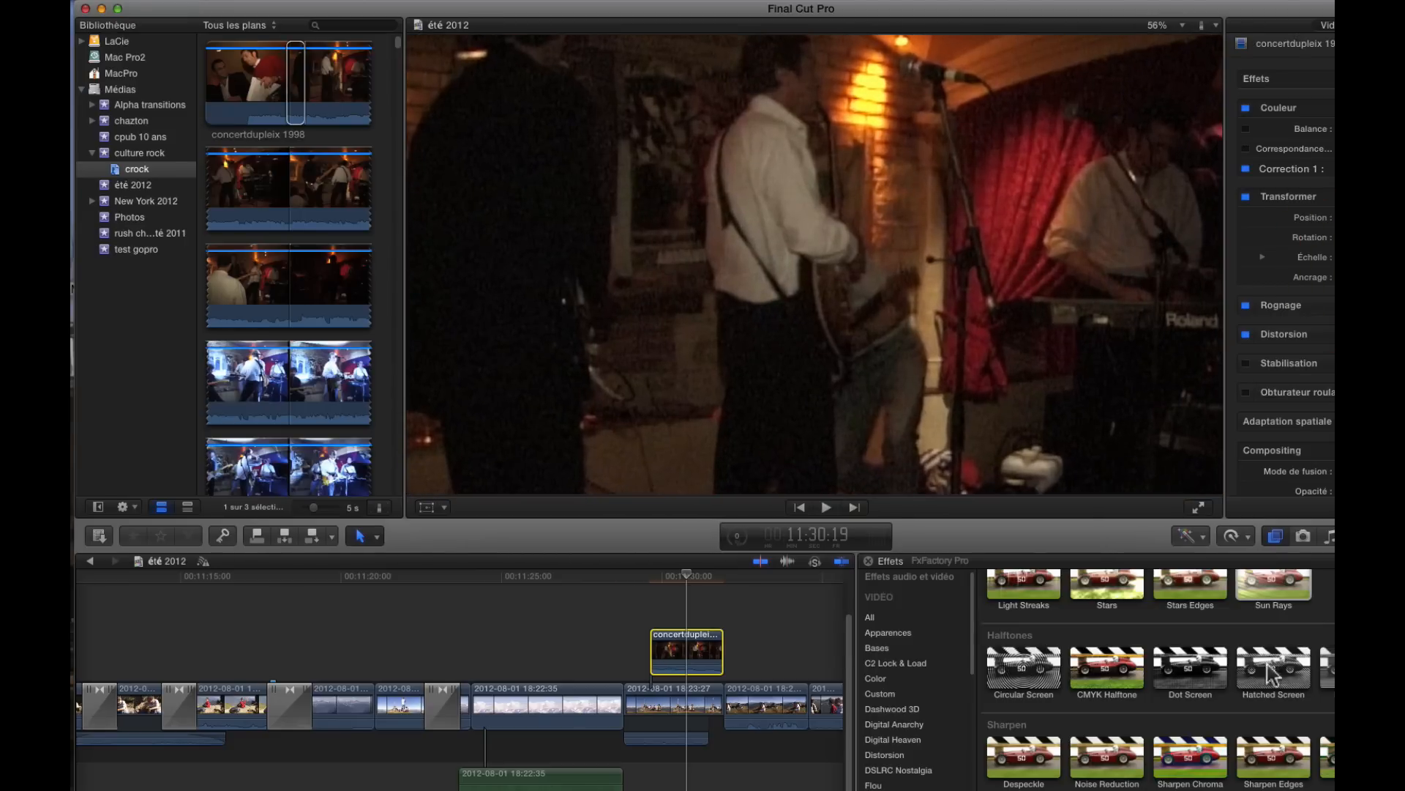
Select the connected concertdupleix 1998 clip and apply the Noise Reduction effect to it.
click(1247, 602)
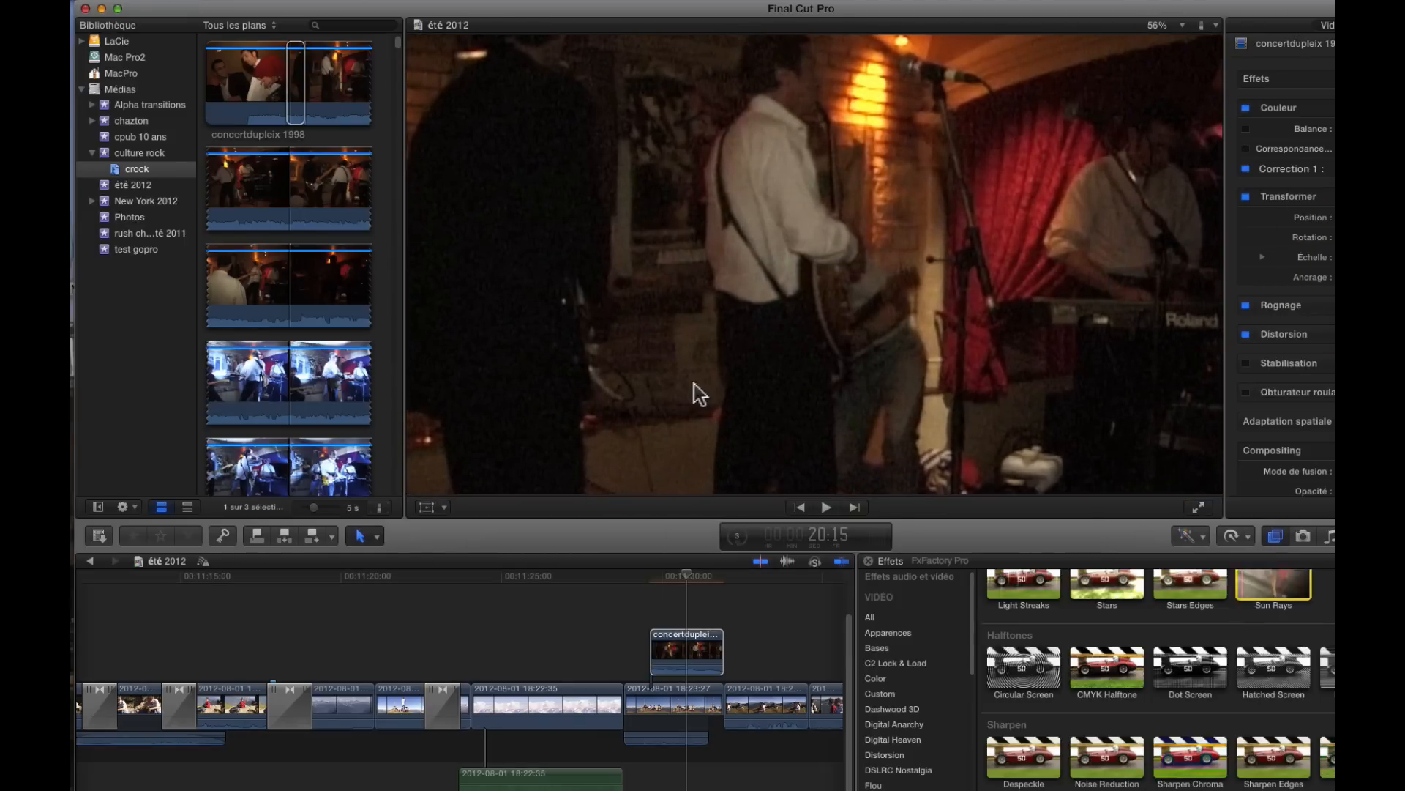
click(681, 631)
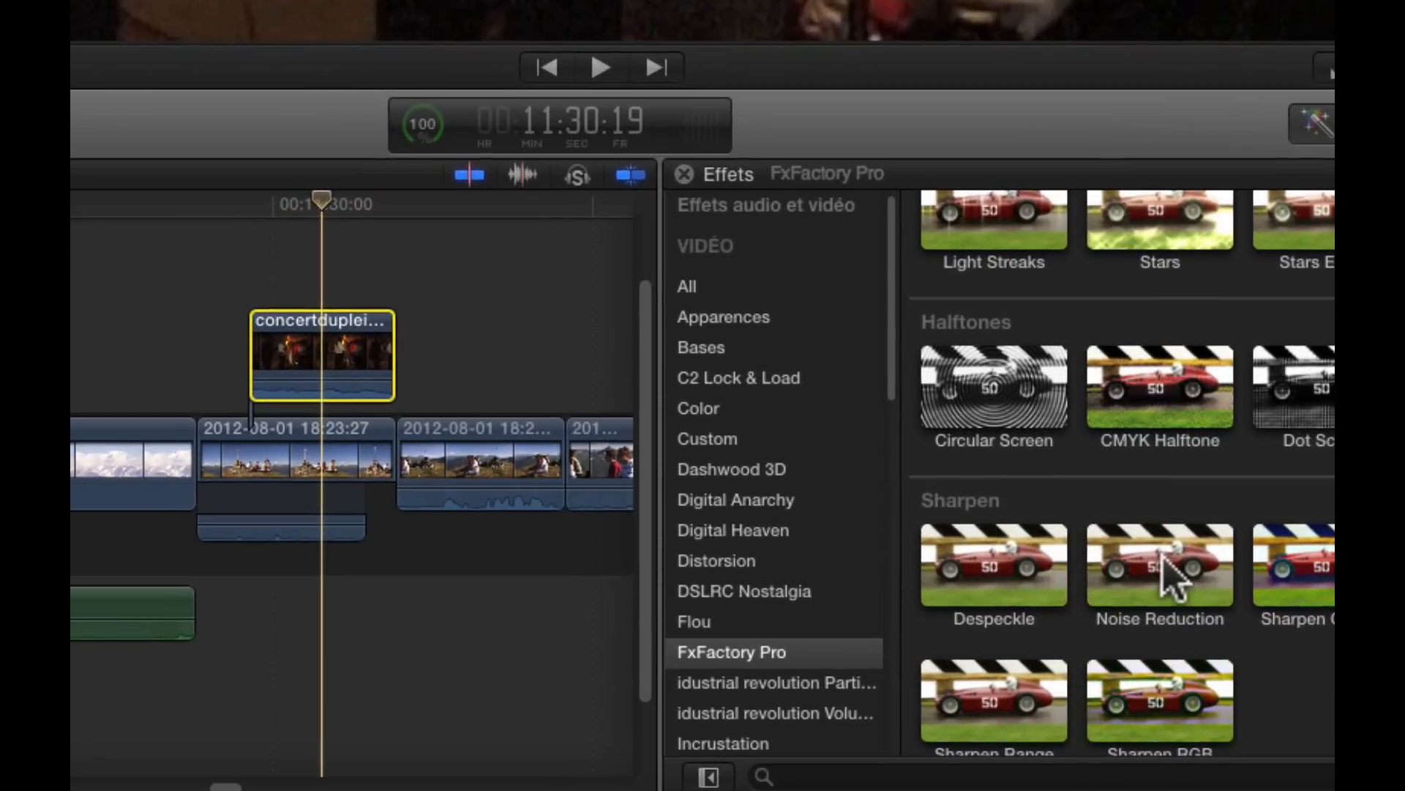
drag(1102, 754, 714, 645)
drag(375, 341, 322, 349)
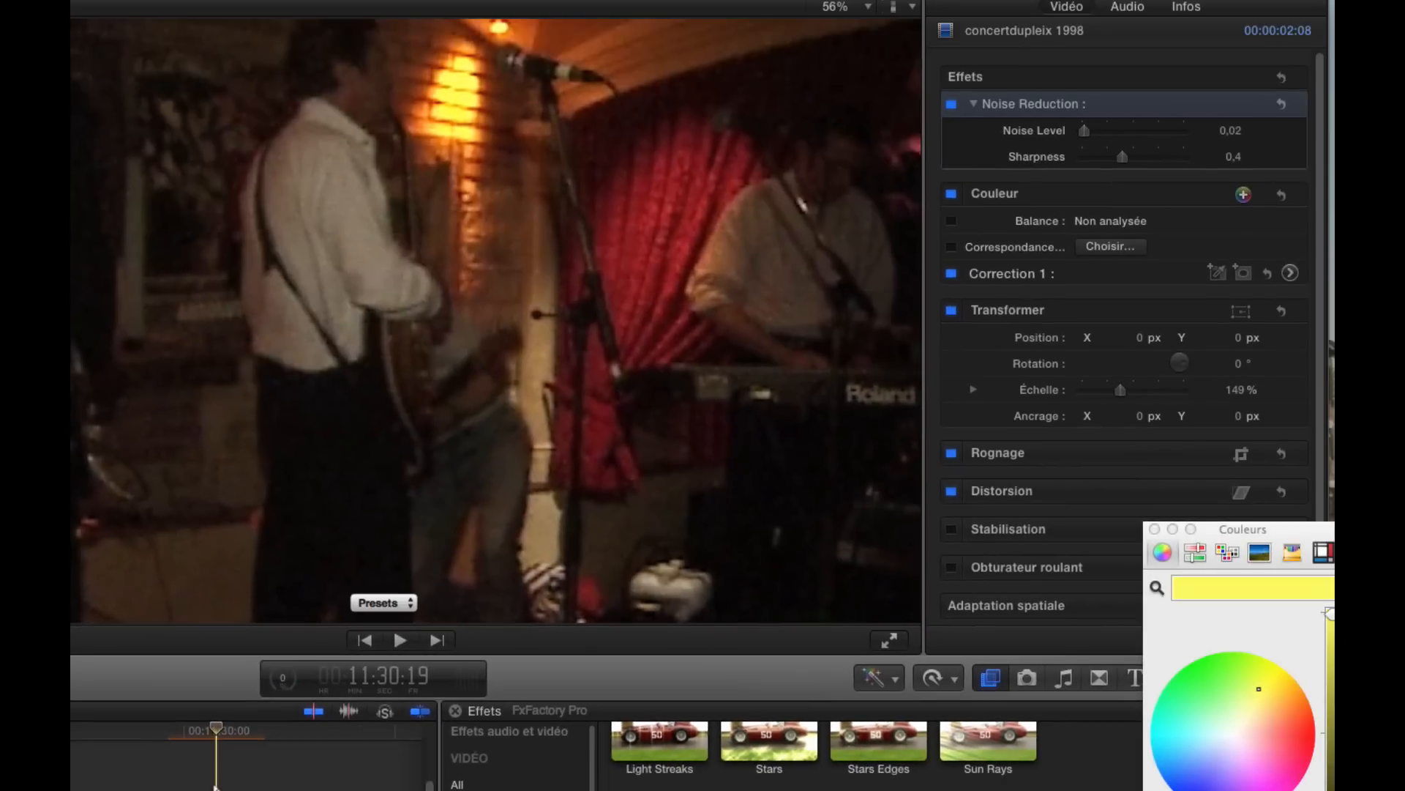
Compare the concert clip with Noise Reduction off and on, and set Noise Level to 0.04 and Sharpness to 0.26.
click(952, 101)
click(951, 101)
drag(1090, 131, 1111, 131)
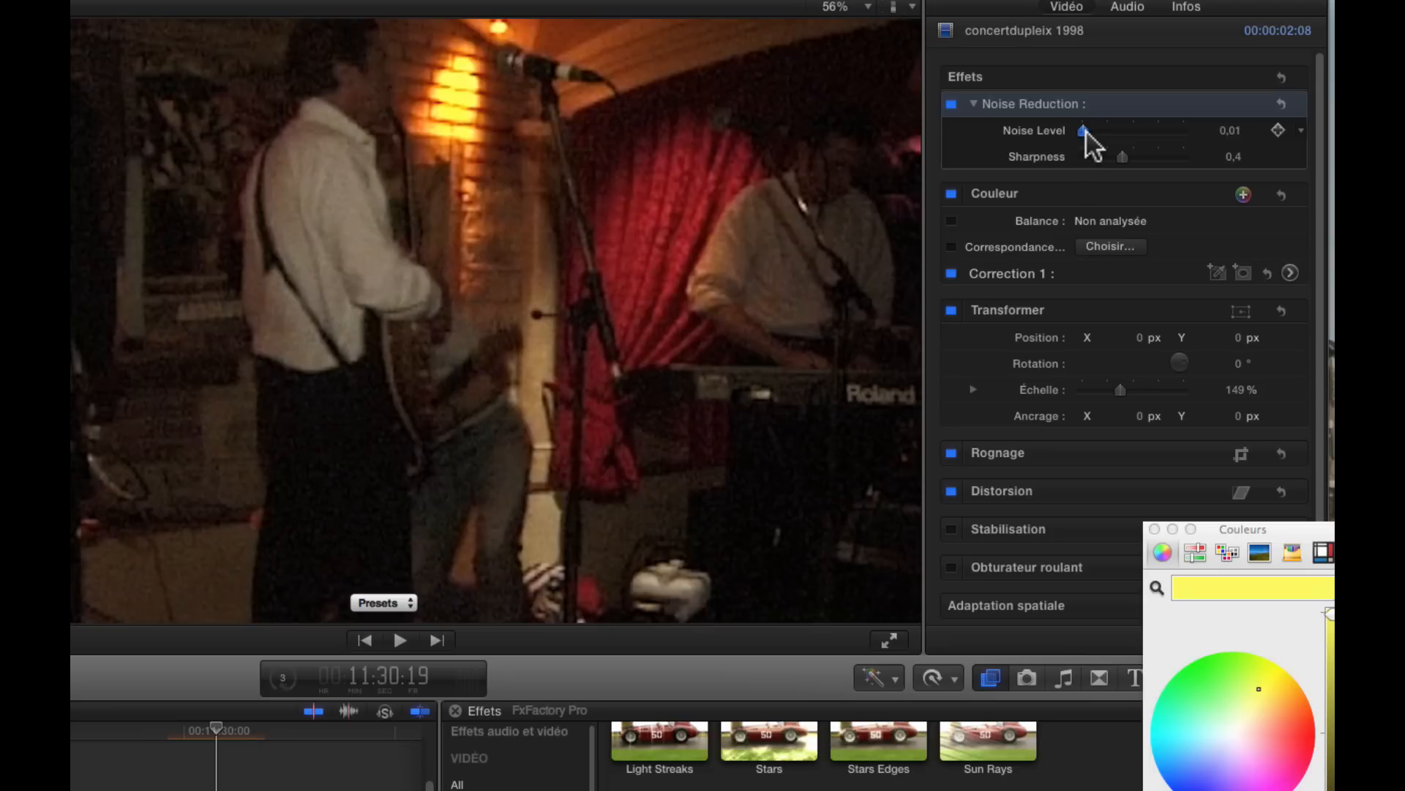
mouse_move(1120, 156)
mouse_down()
mouse_move(1137, 153)
mouse_move(1108, 157)
mouse_up()
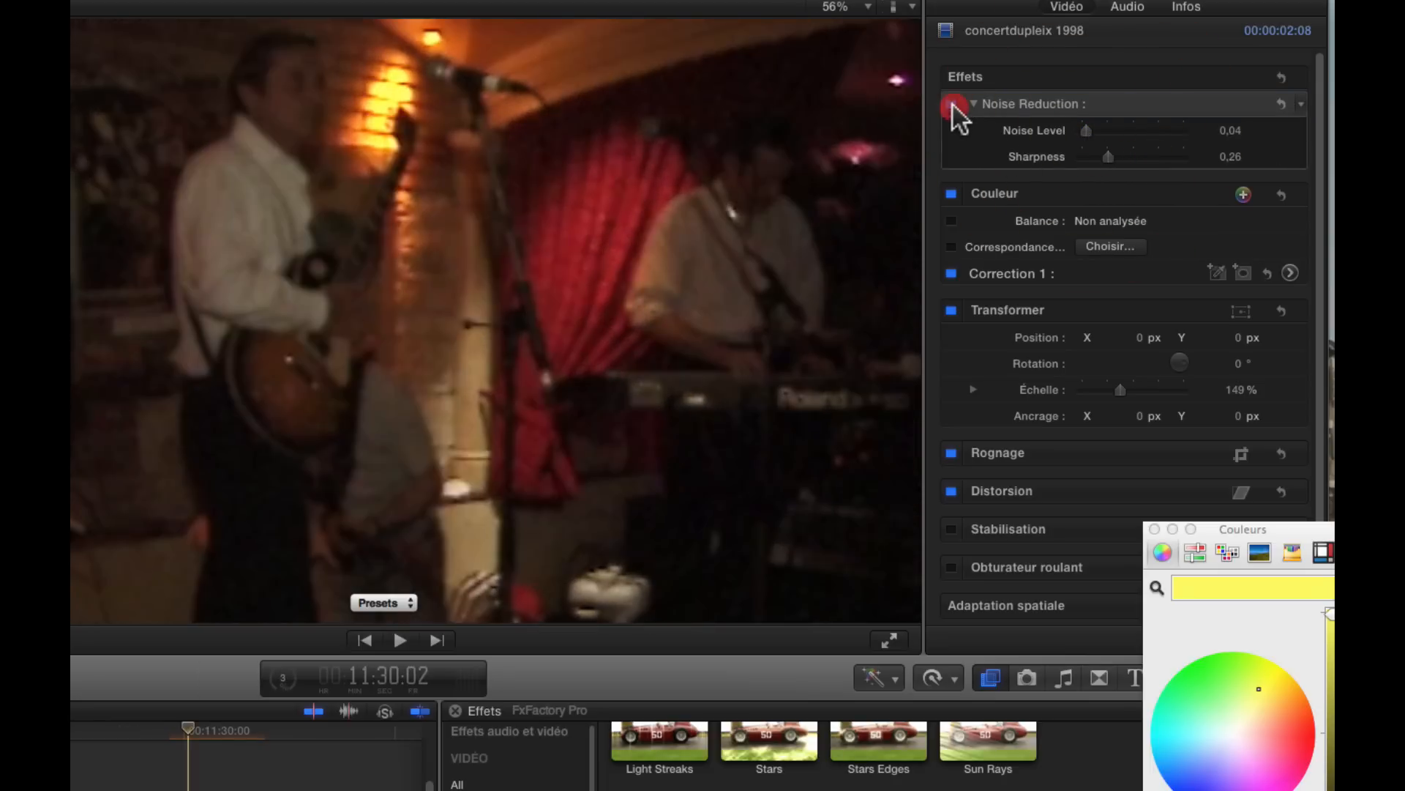
Toggle Noise Reduction repeatedly to compare the image, and set its Noise Level to 0.07 and Sharpness to 0.08.
click(952, 104)
click(952, 105)
click(952, 106)
click(952, 104)
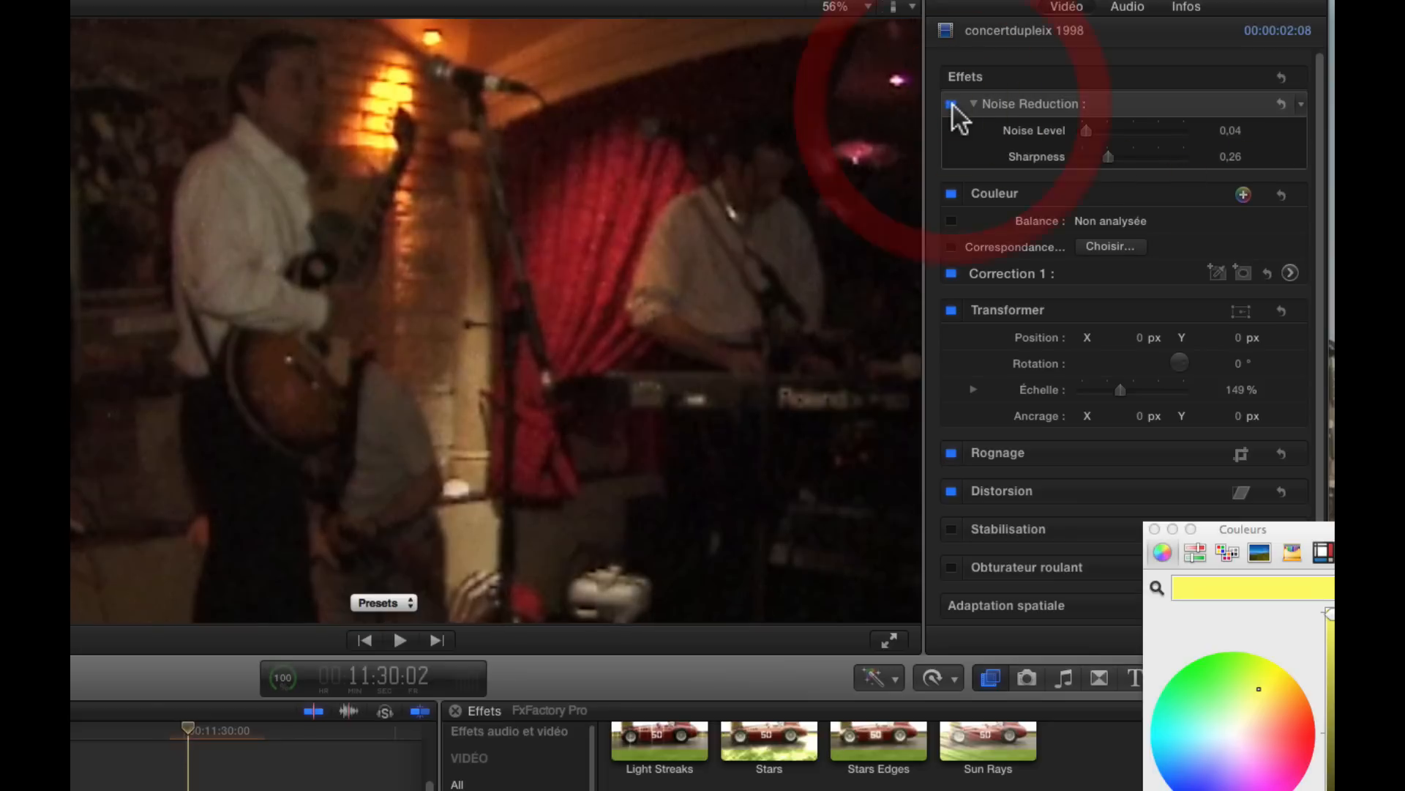
click(952, 105)
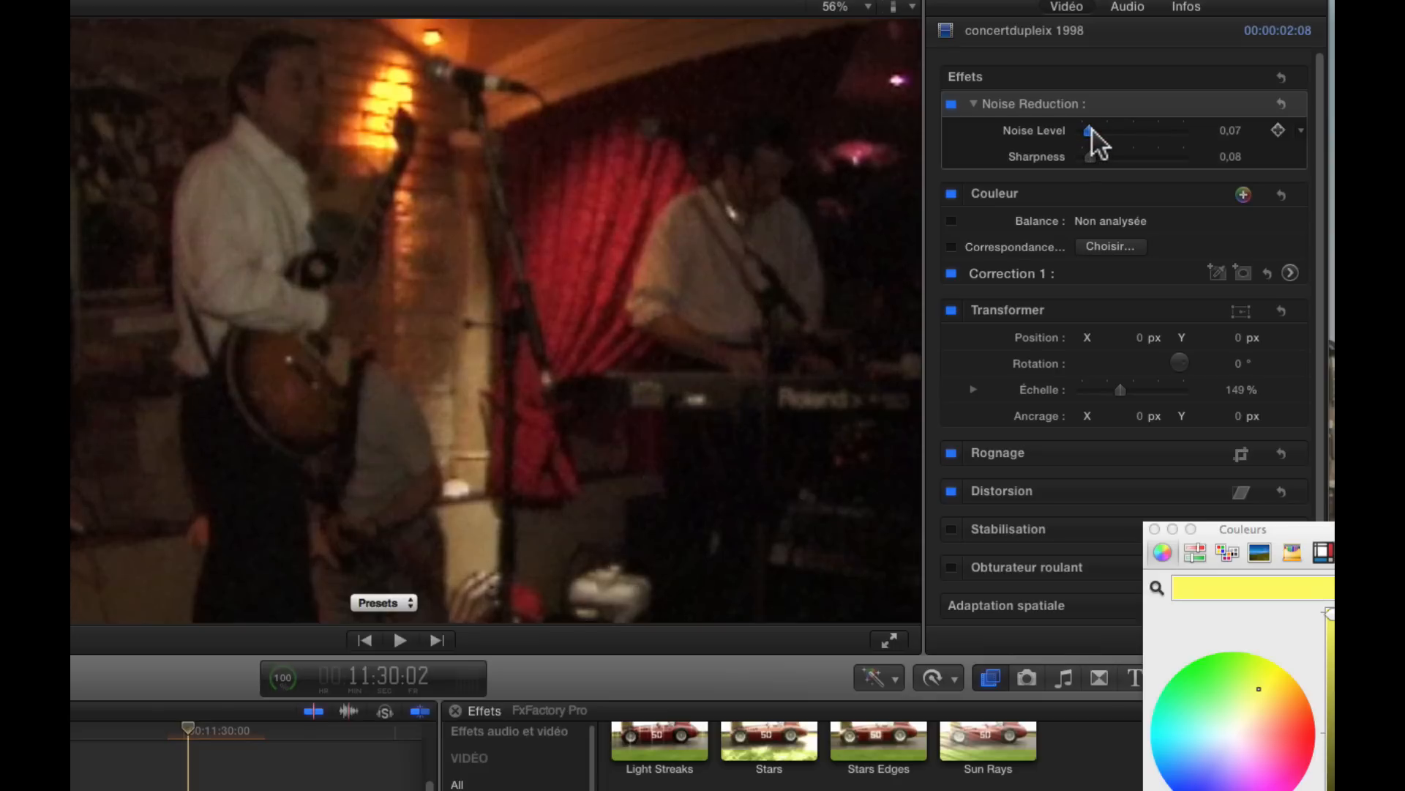
click(1092, 130)
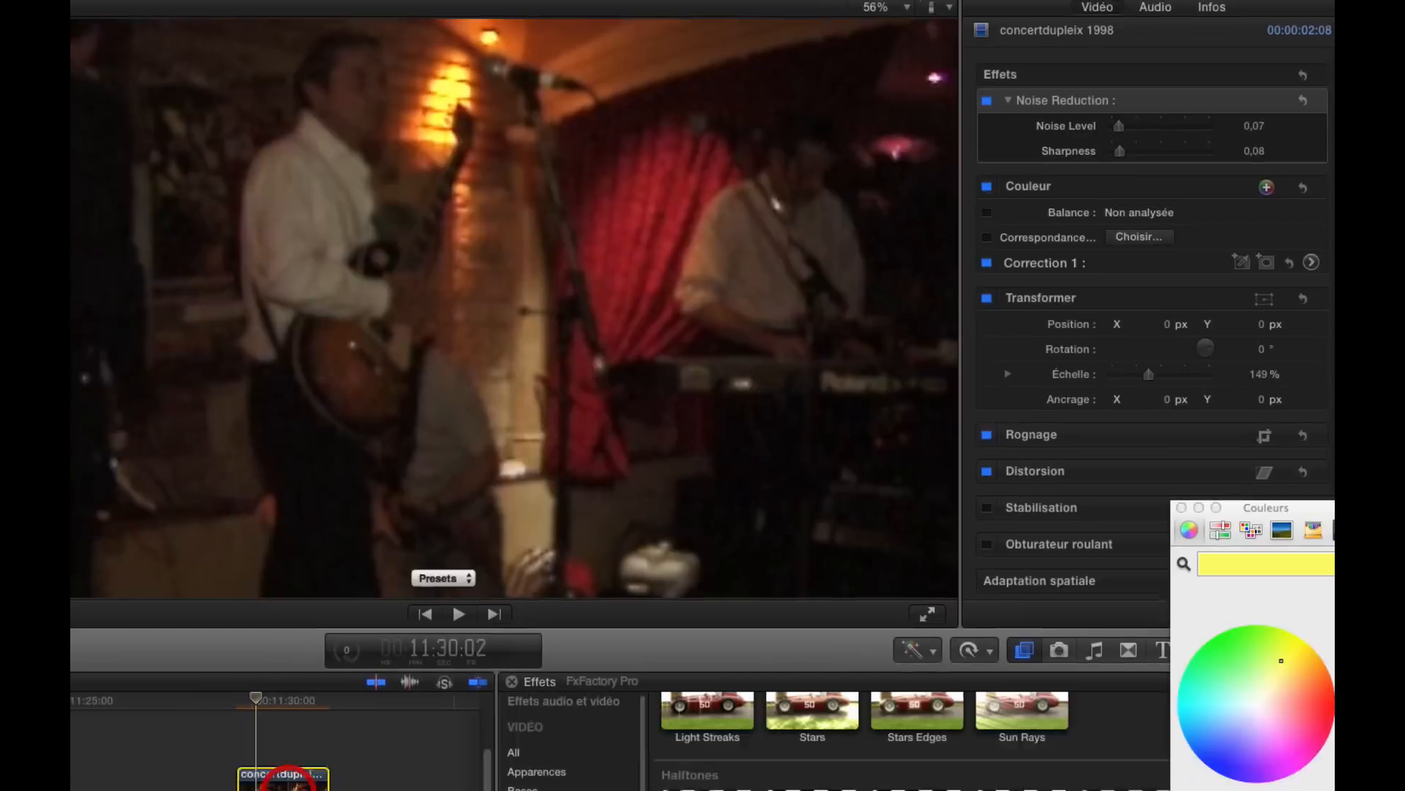
Delete the connected concertdupleix 1998 clip above the mountaintop clip.
click(658, 605)
key(Delete)
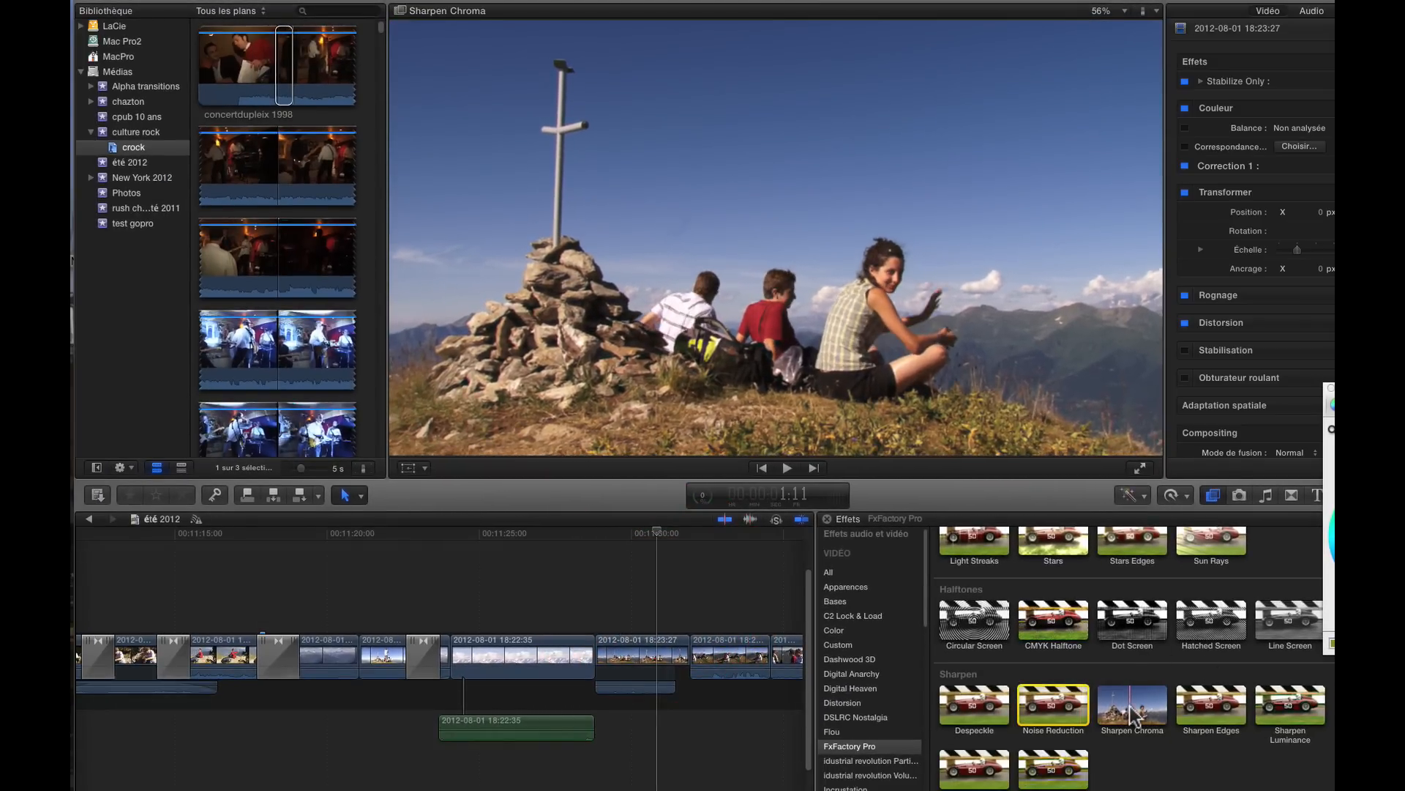
scroll(1131, 714, down, 5)
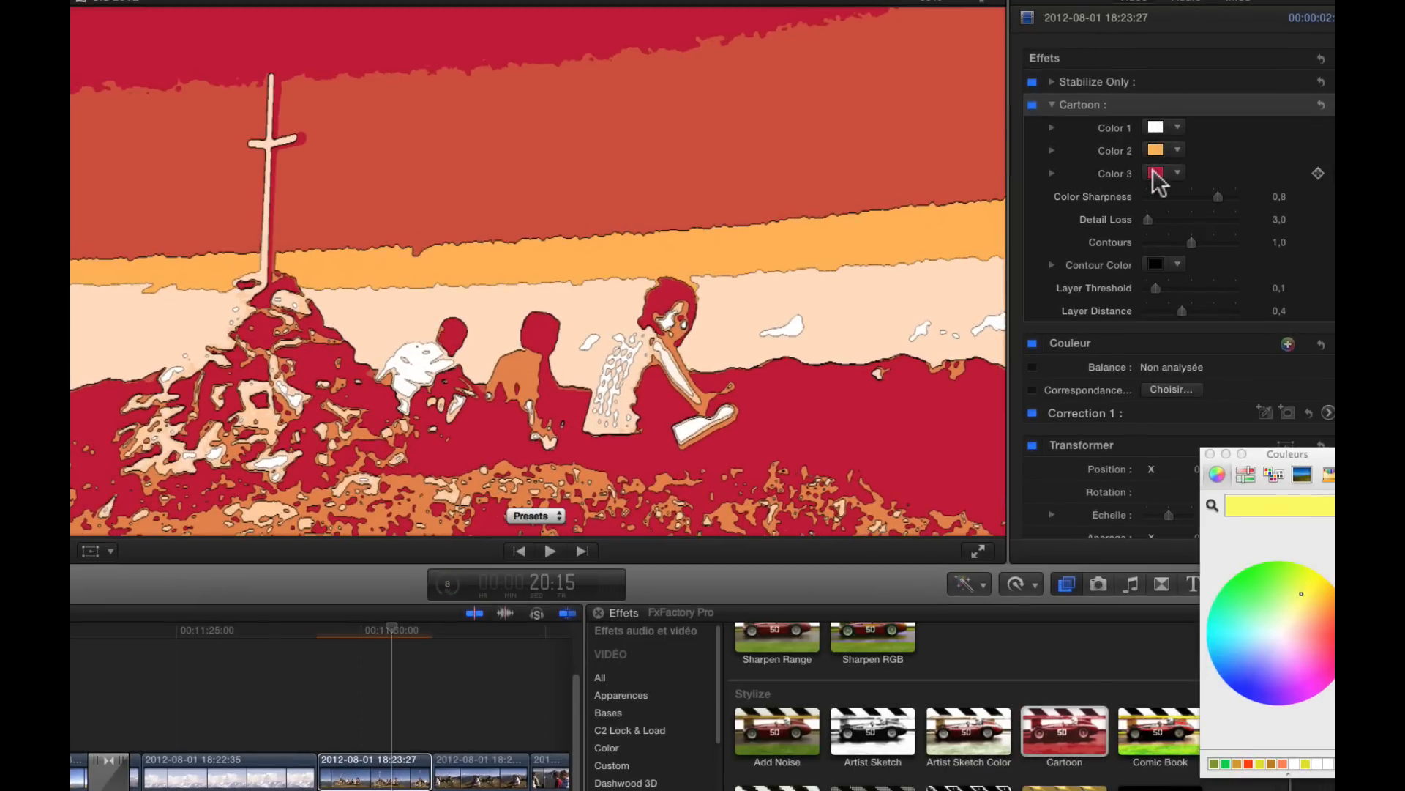
click(1154, 172)
click(1262, 688)
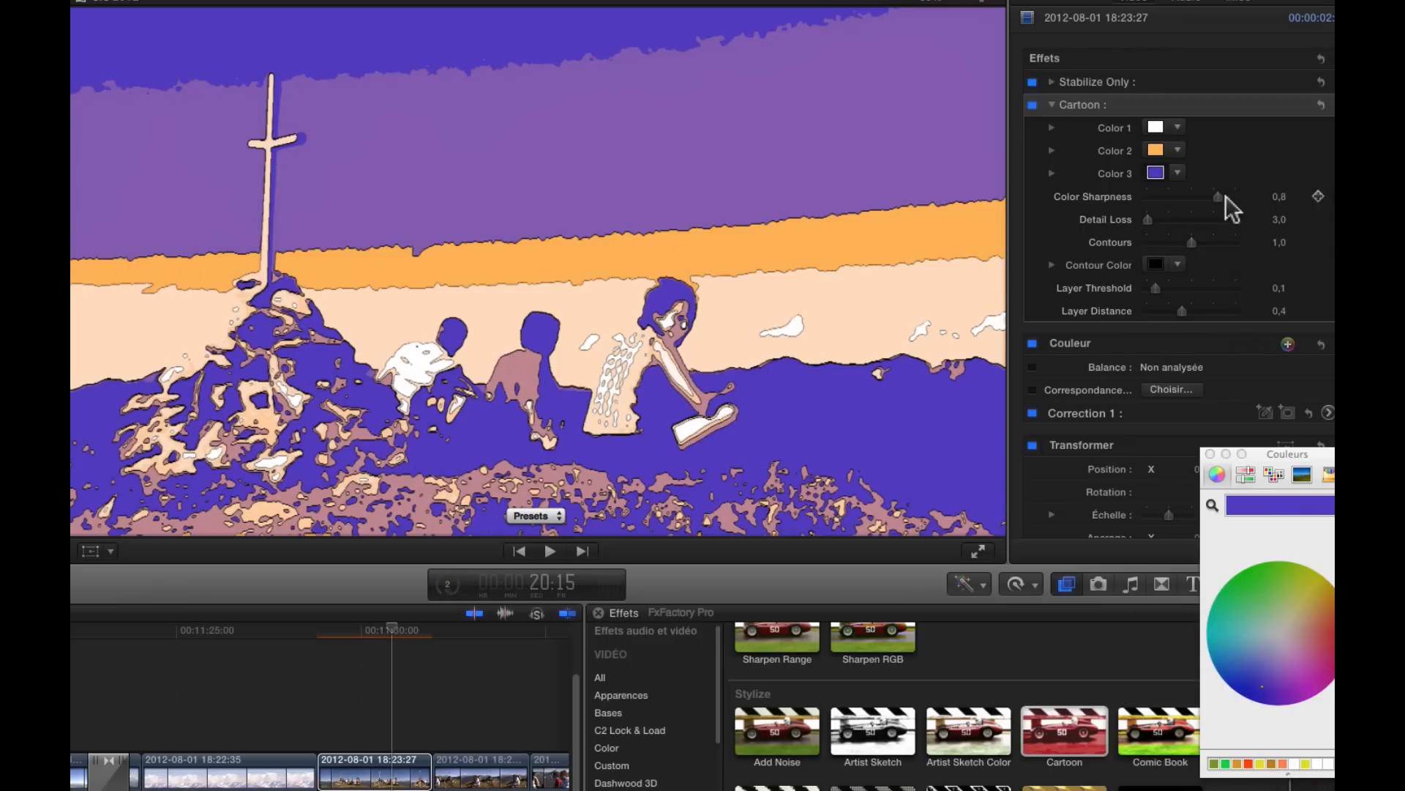
mouse_move(1193, 198)
mouse_down()
mouse_move(1174, 198)
mouse_move(1202, 195)
mouse_up()
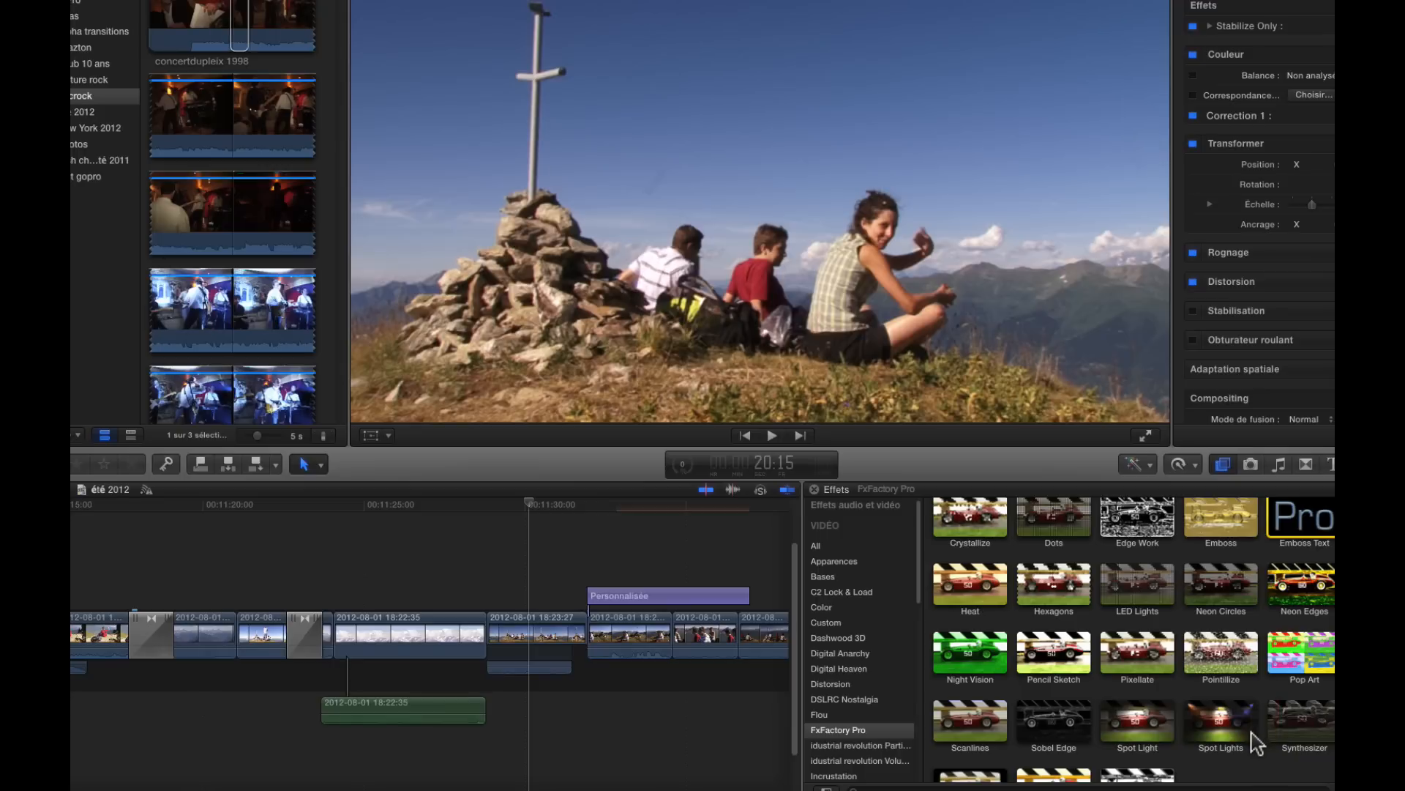
Browse the remaining FxFactory Pro effects in the Stylize, Tiling and Video groups, previewing Glide Reflection on the mountaintop clip.
scroll(1256, 741, down, 5)
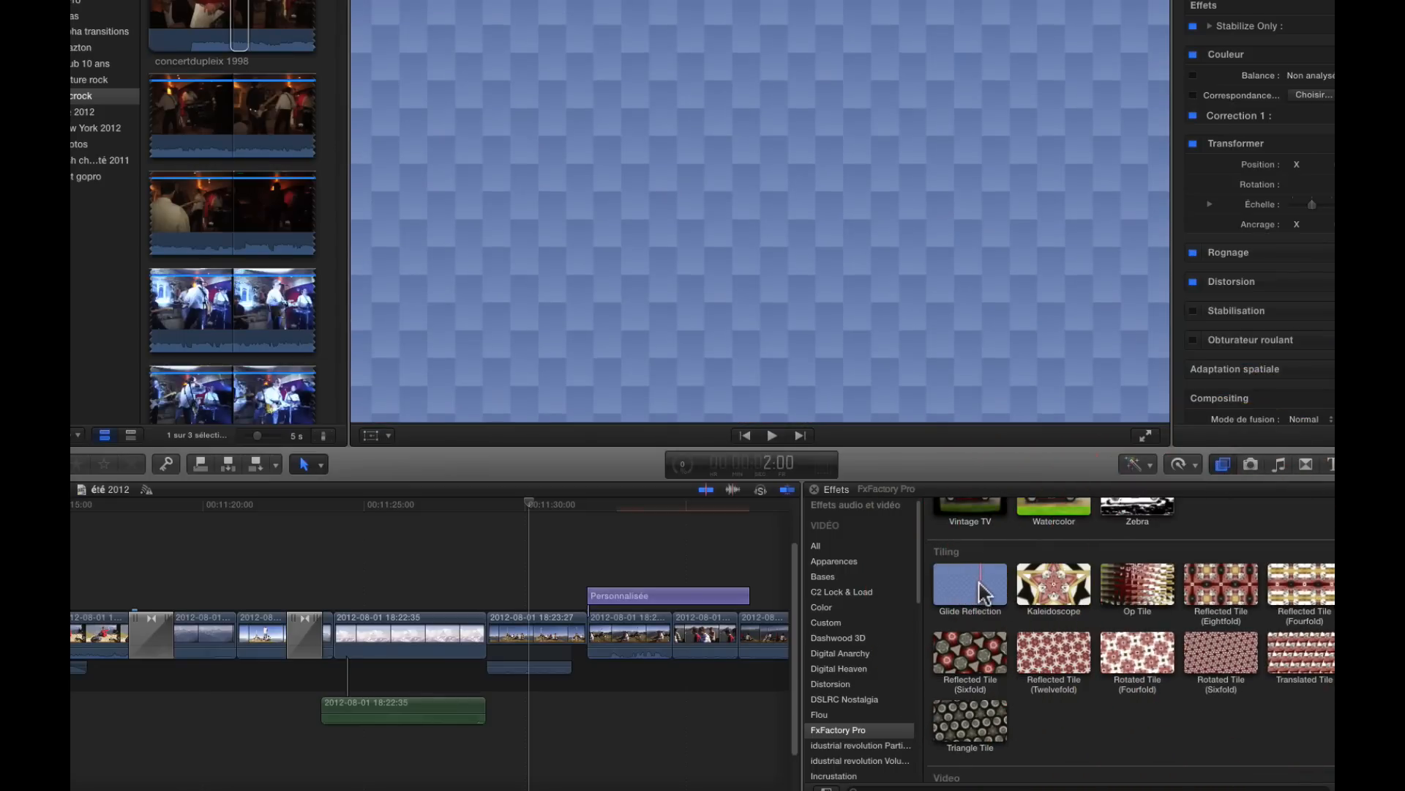
scroll(586, 630, right, 5)
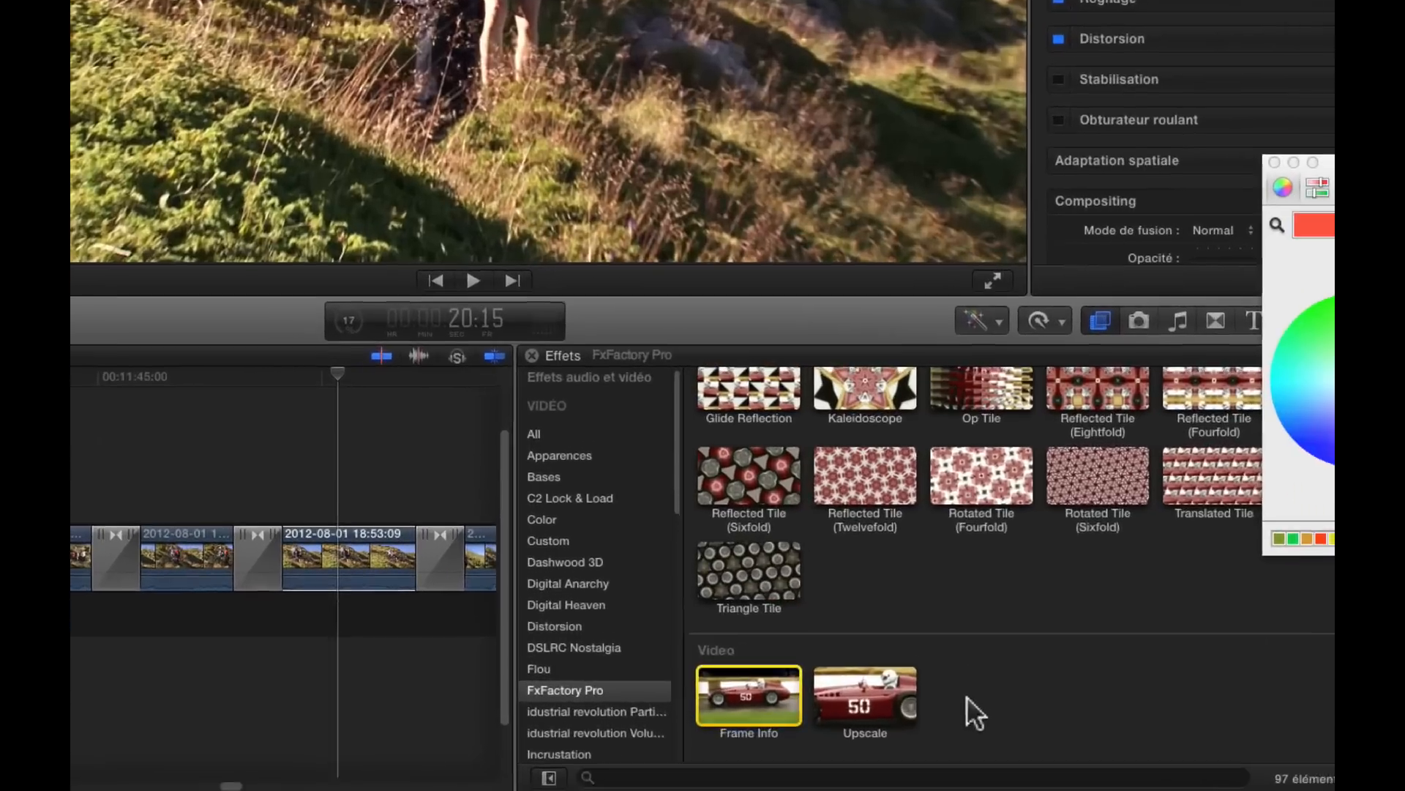
scroll(1149, 746, up, 8)
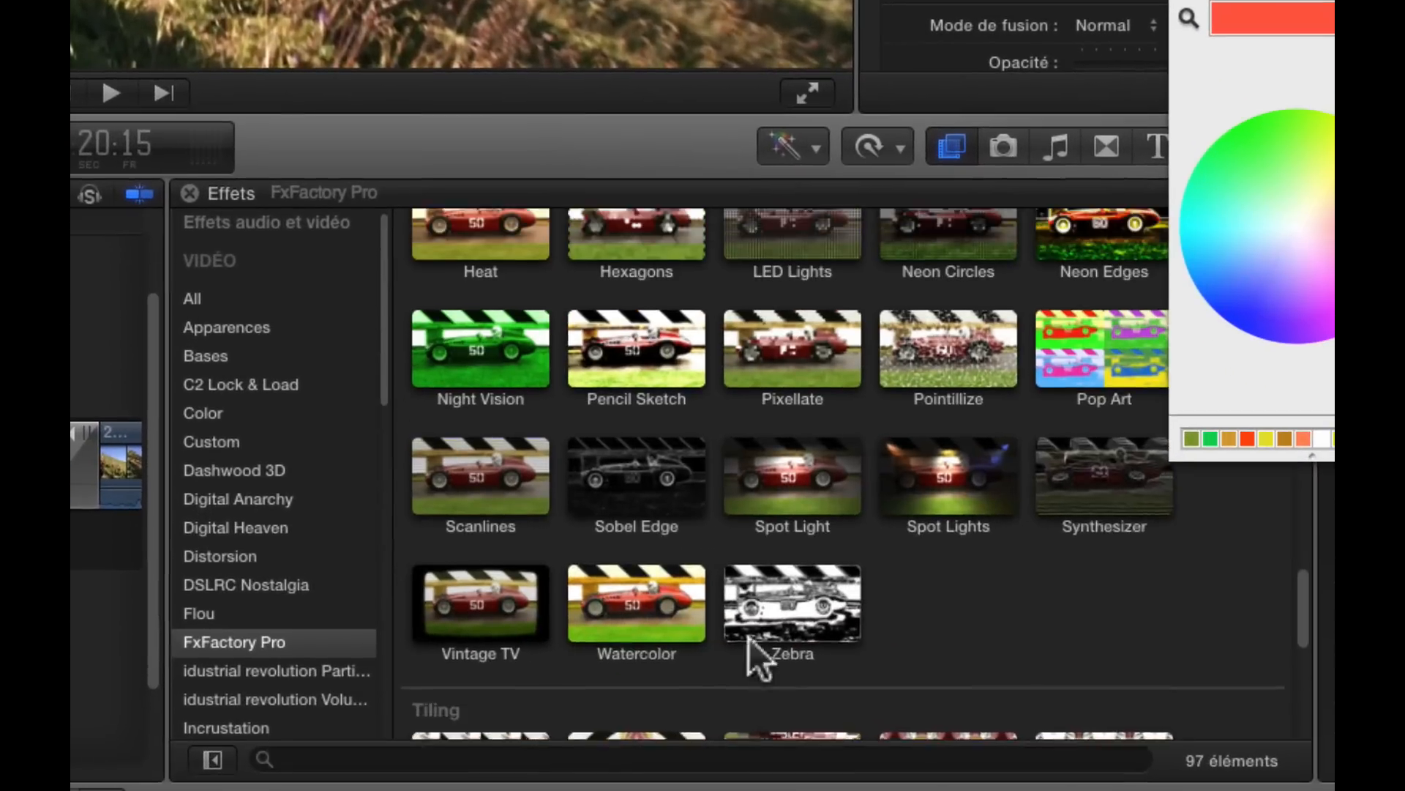
scroll(749, 638, up, 1)
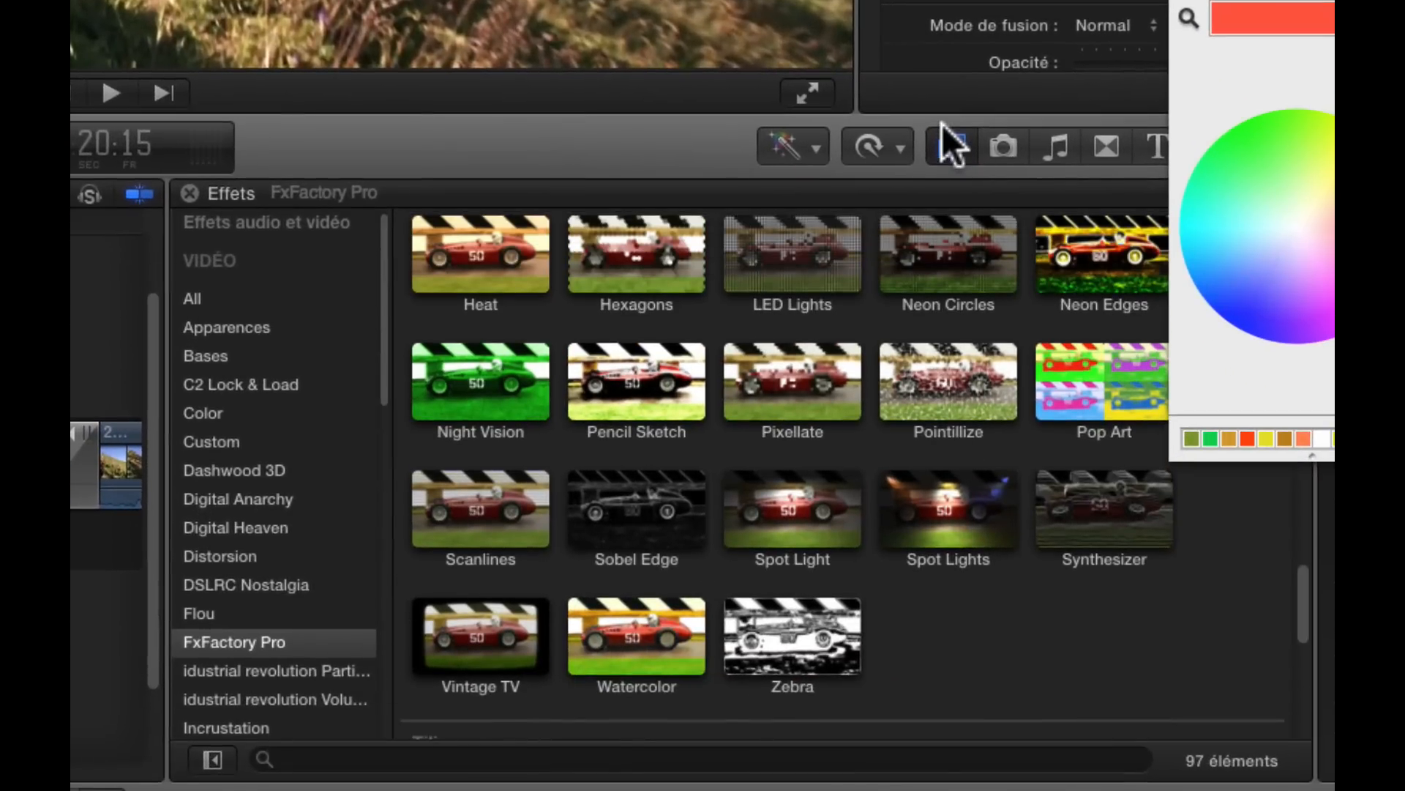